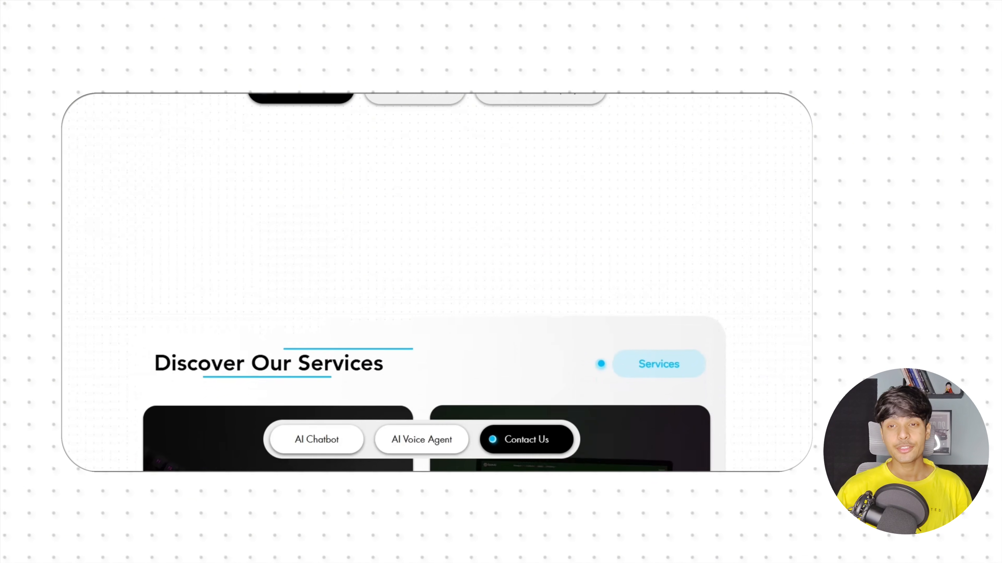
pyautogui.scroll(-10, 426, 283)
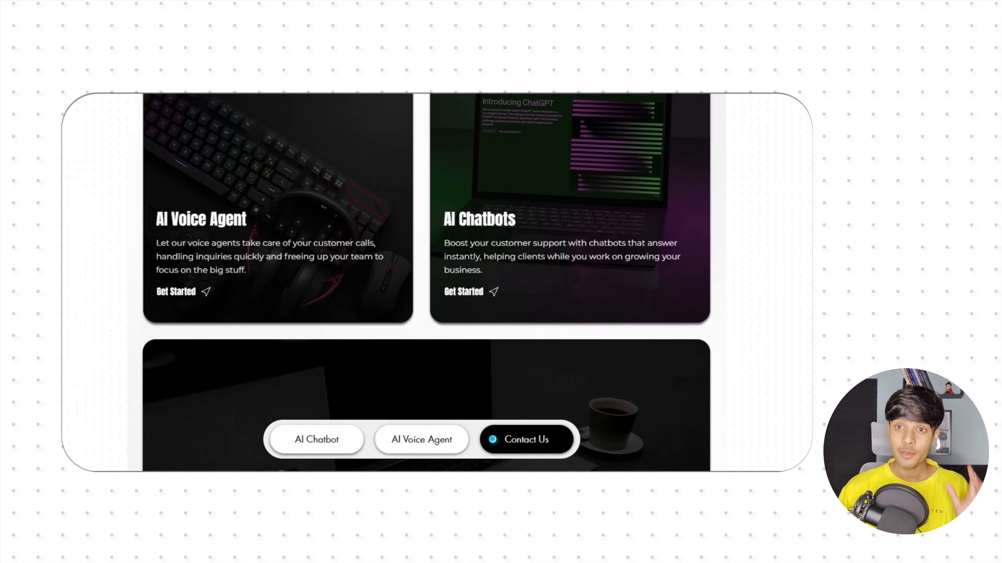
pyautogui.scroll(-10, 426, 283)
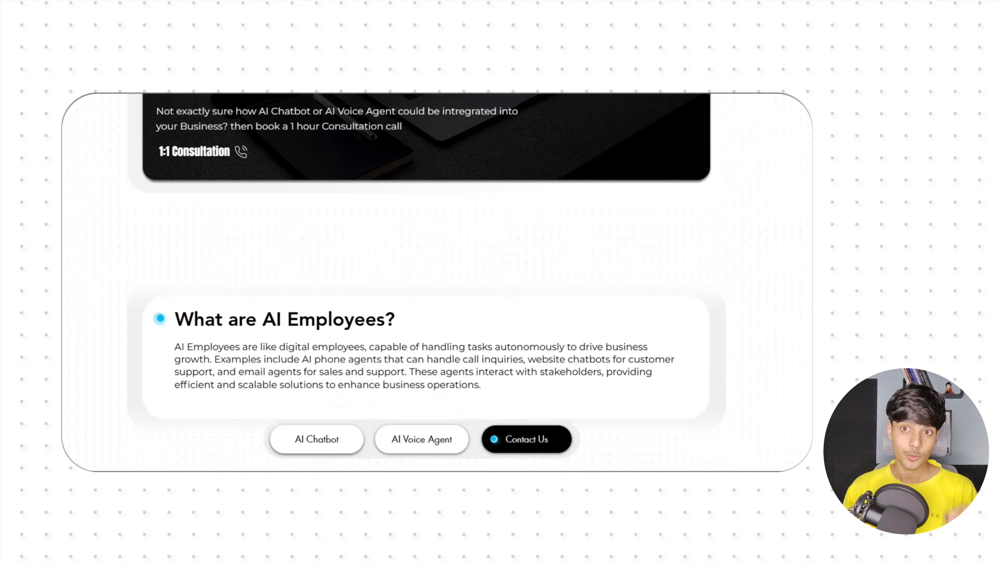
pyautogui.scroll(-10, 426, 283)
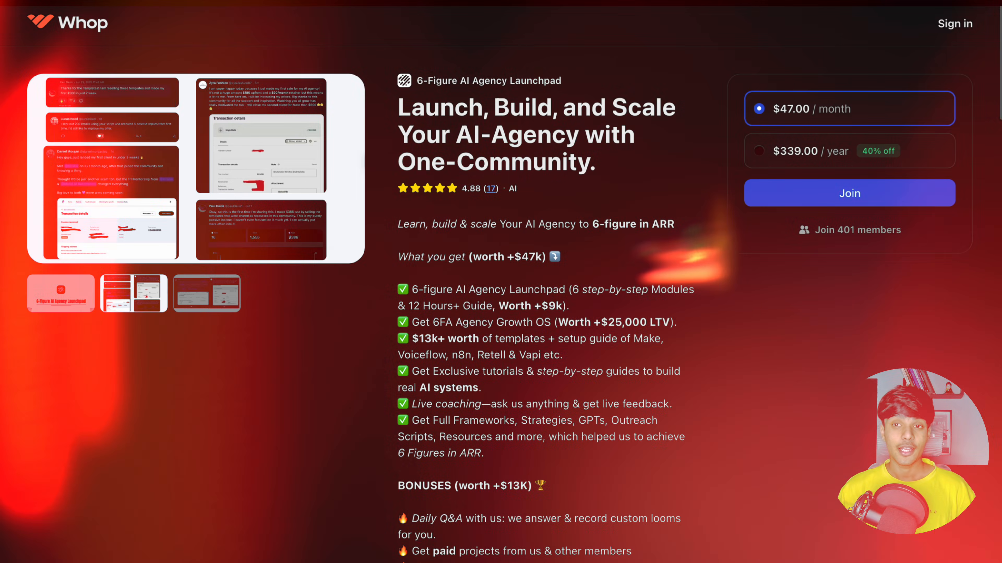
pyautogui.scroll(-4, 544, 276)
pyautogui.scroll(-2, 545, 276)
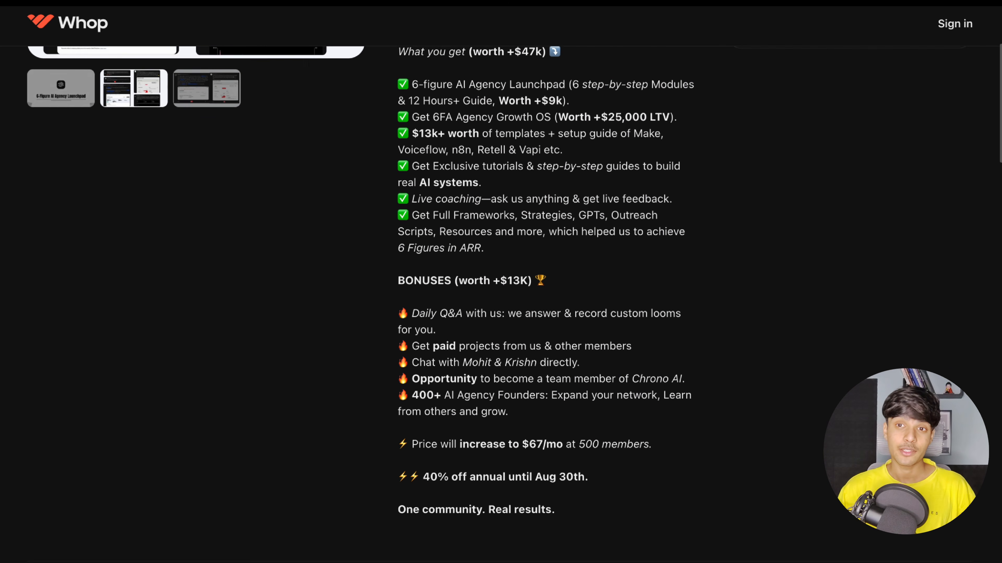
pyautogui.scroll(-5, 544, 277)
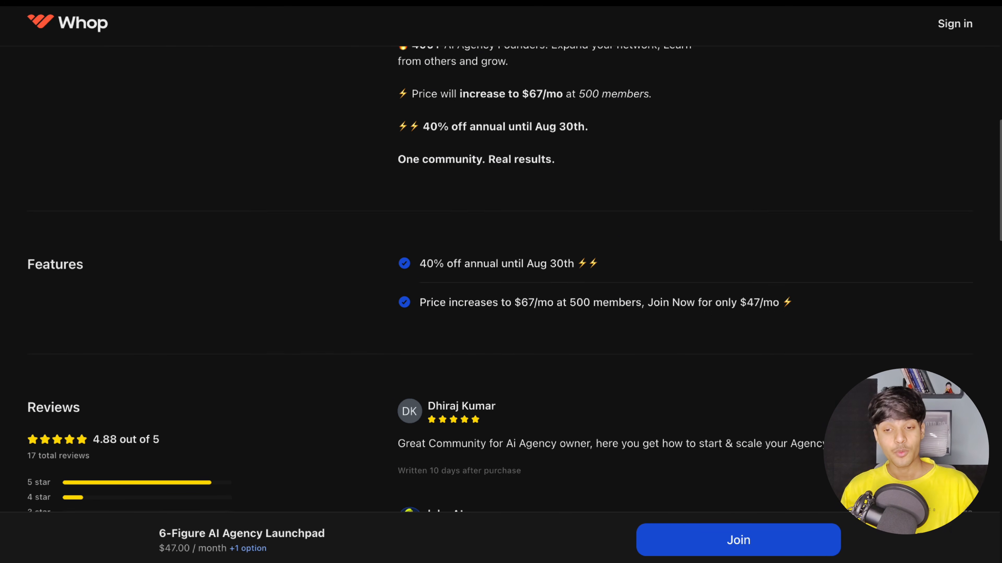
pyautogui.scroll(-12, 545, 276)
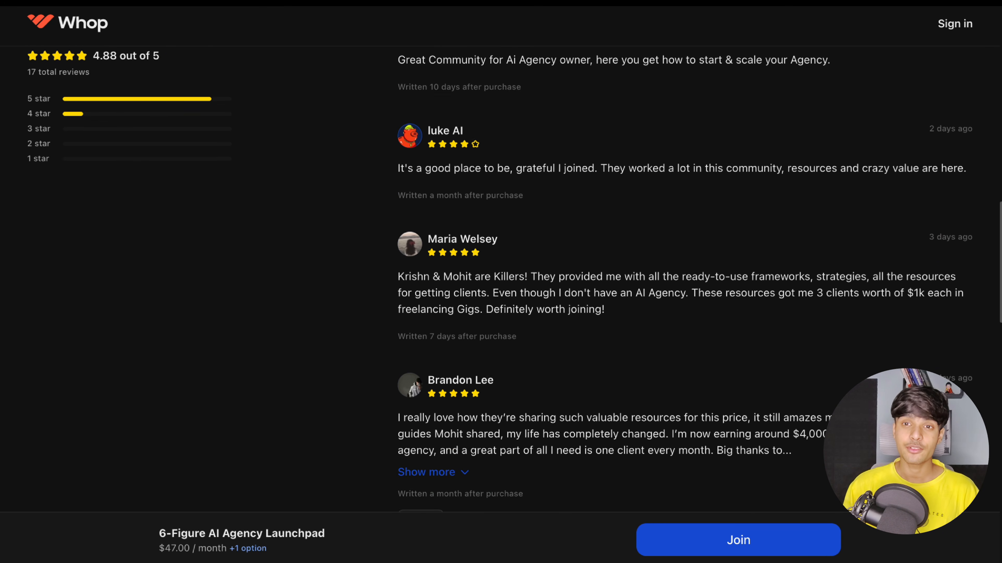
pyautogui.scroll(-12, 544, 276)
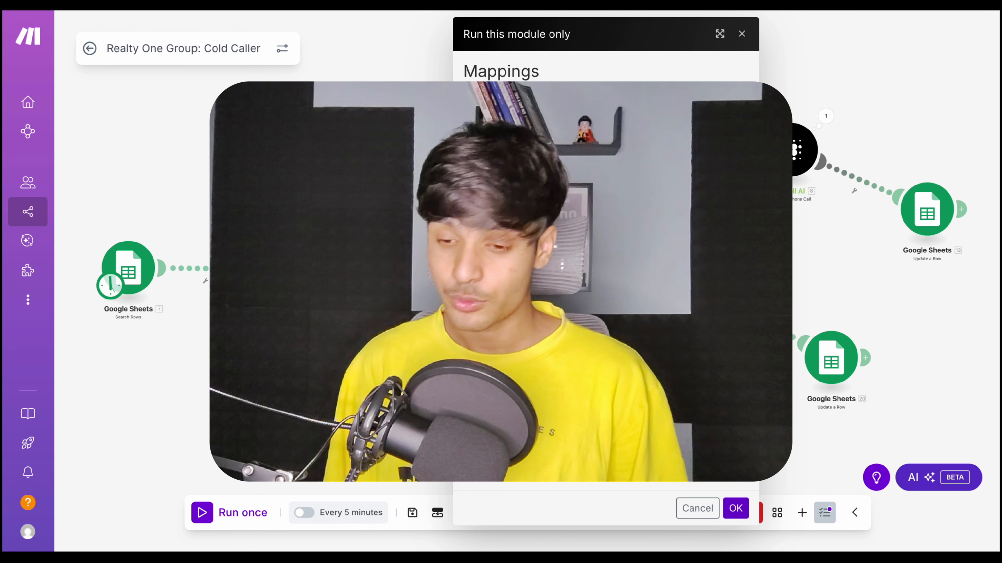
# Run only the selected module of the Realty One Group: Cold Caller scenario with its mappings
pyautogui.click(736, 509)
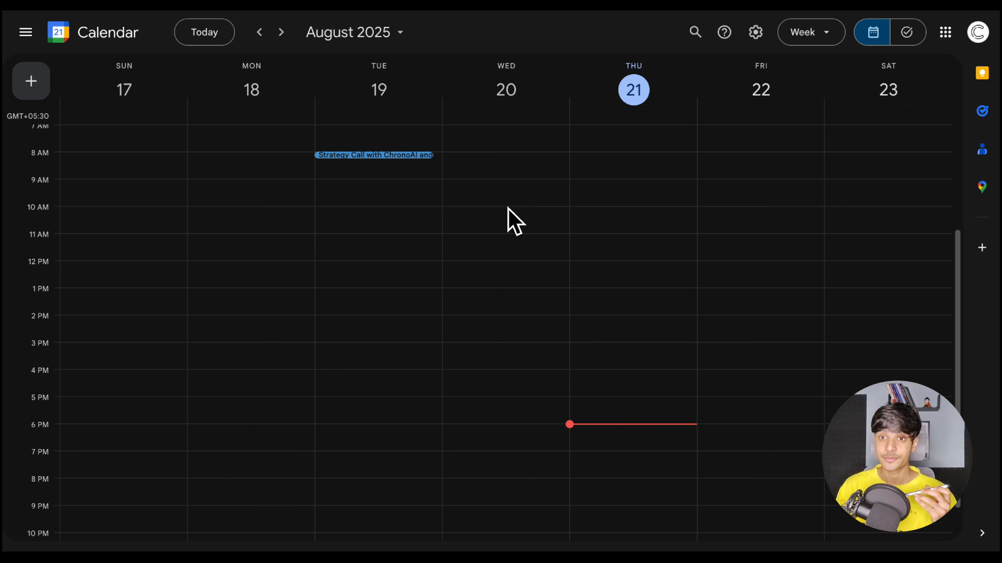
# Switch to Google Calendar and open the 15-minute meeting on Saturday, August 23
pyautogui.scroll(5, 511, 221)
pyautogui.scroll(-5, 509, 213)
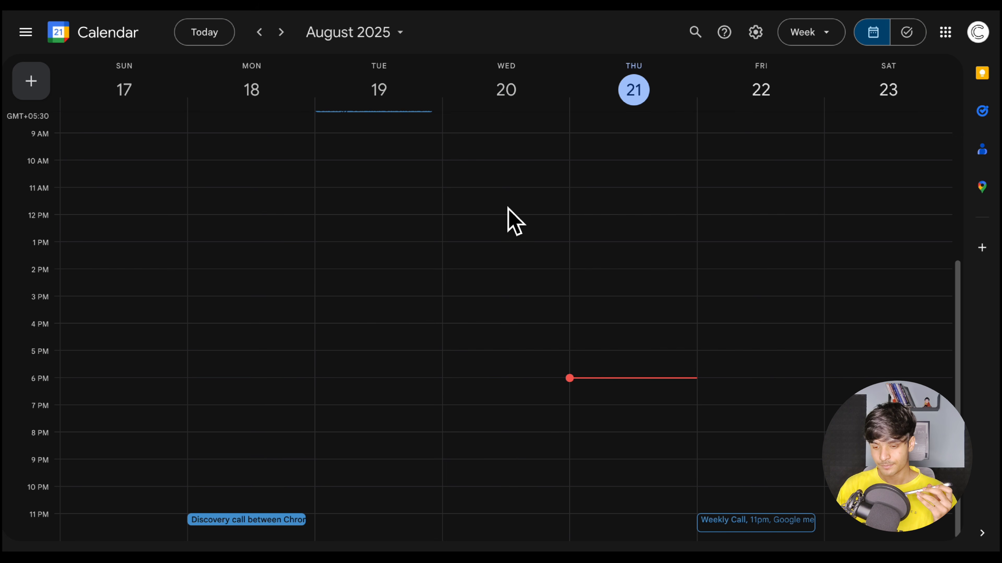
pyautogui.scroll(5, 727, 425)
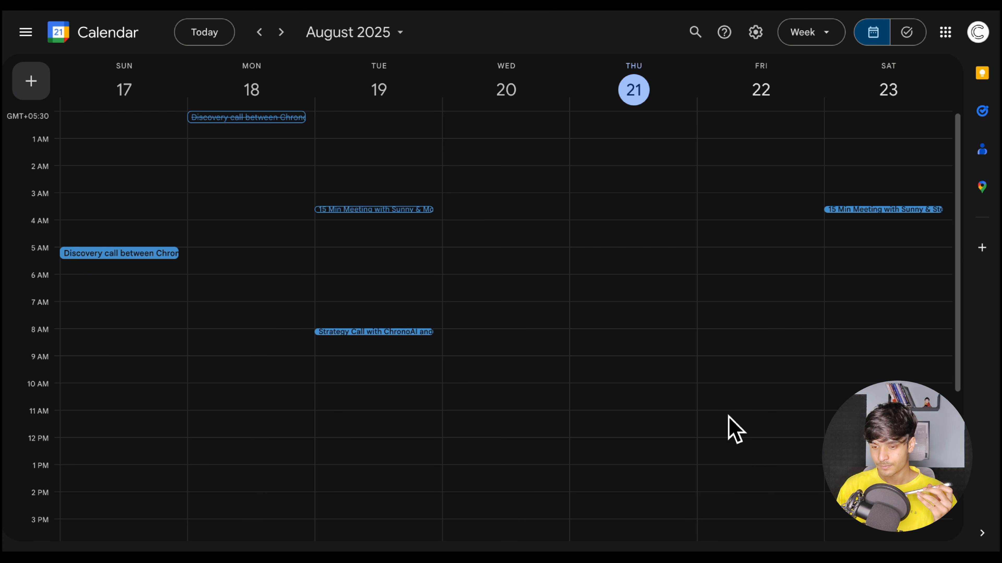
pyautogui.click(868, 210)
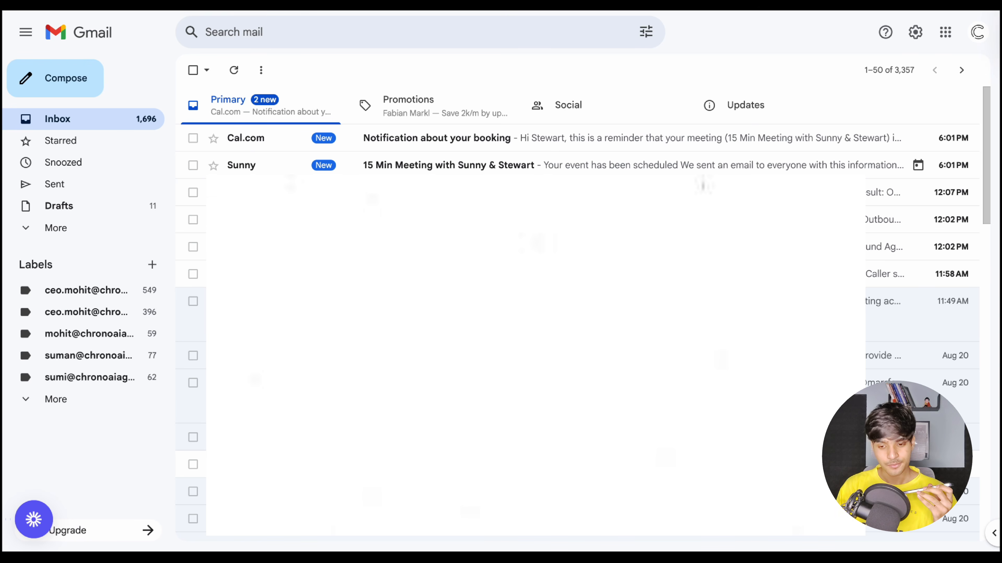
# Switch to Gmail and read the Cal.com booking notification and the 15-minute meeting confirmation email
pyautogui.click(390, 144)
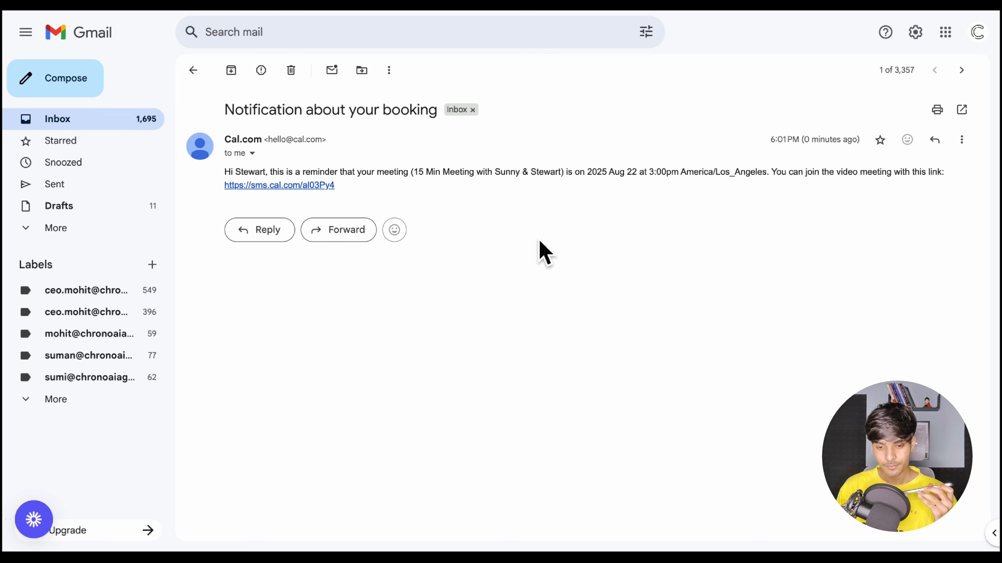
pyautogui.click(193, 69)
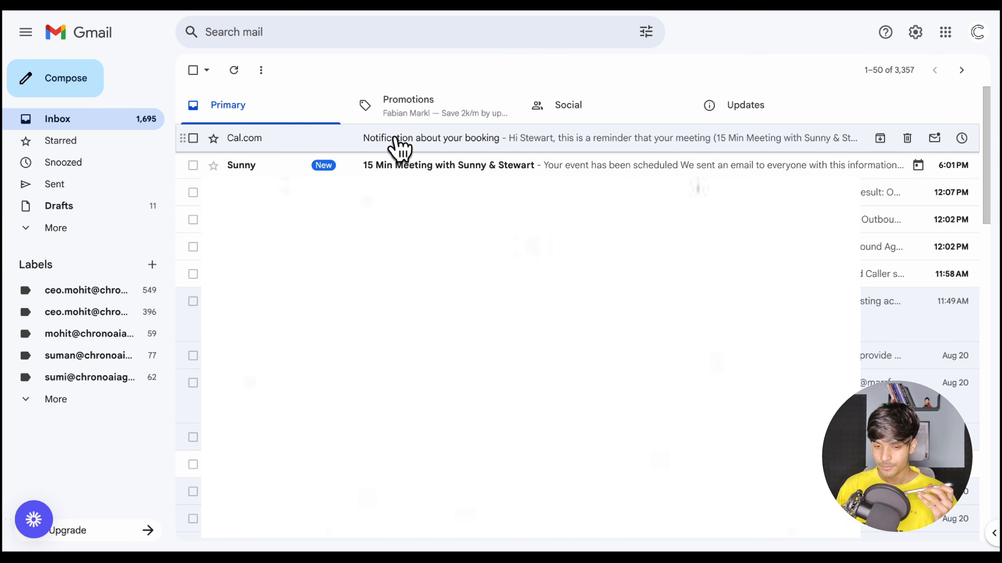
pyautogui.click(413, 169)
pyautogui.scroll(-6, 537, 189)
pyautogui.scroll(-7, 539, 195)
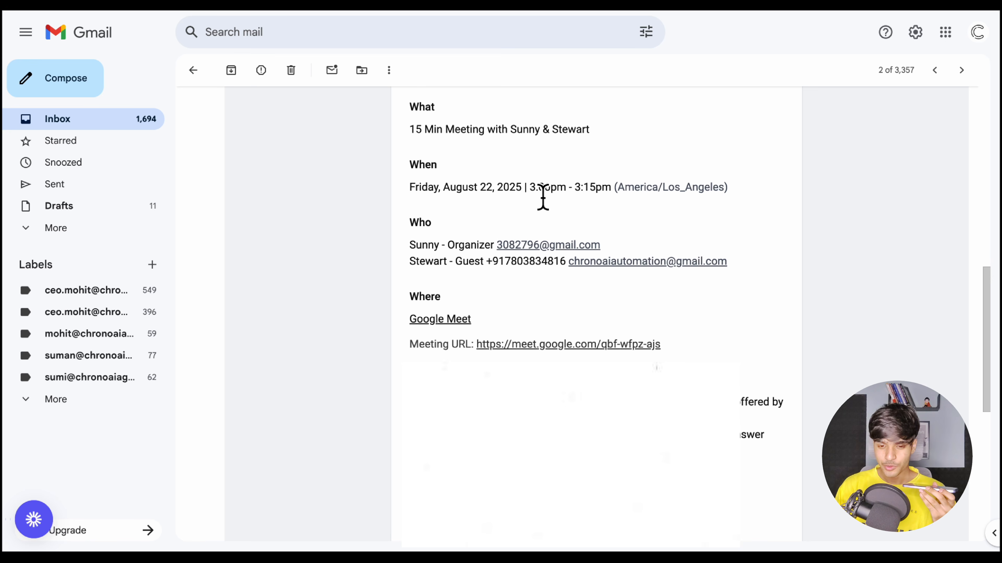
pyautogui.scroll(9, 471, 193)
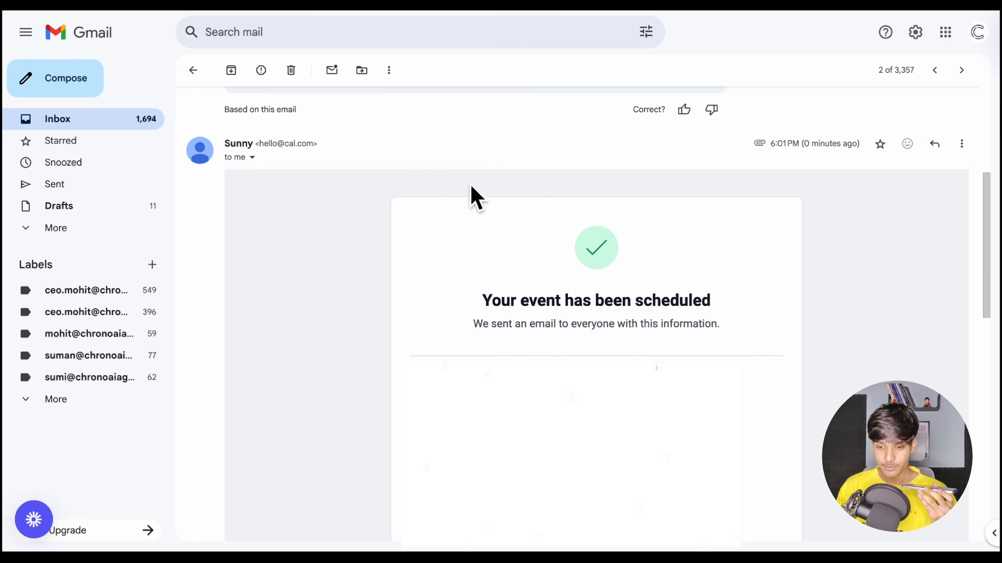
pyautogui.click(199, 79)
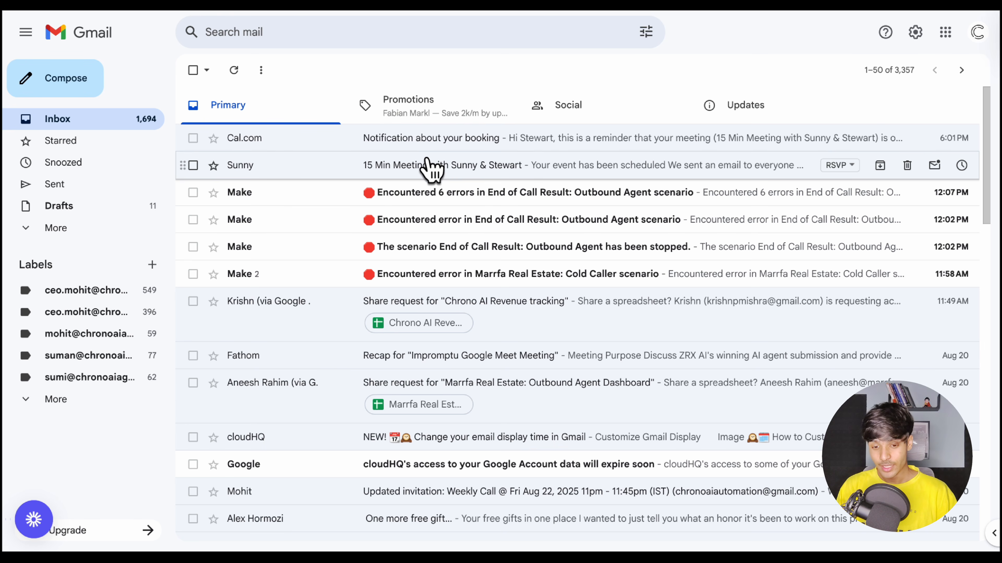
# Review the meeting confirmation email's time, attendees, location and description, and check the matching event details in Google Calendar
pyautogui.click(431, 165)
pyautogui.scroll(-5, 406, 233)
pyautogui.scroll(-8, 406, 232)
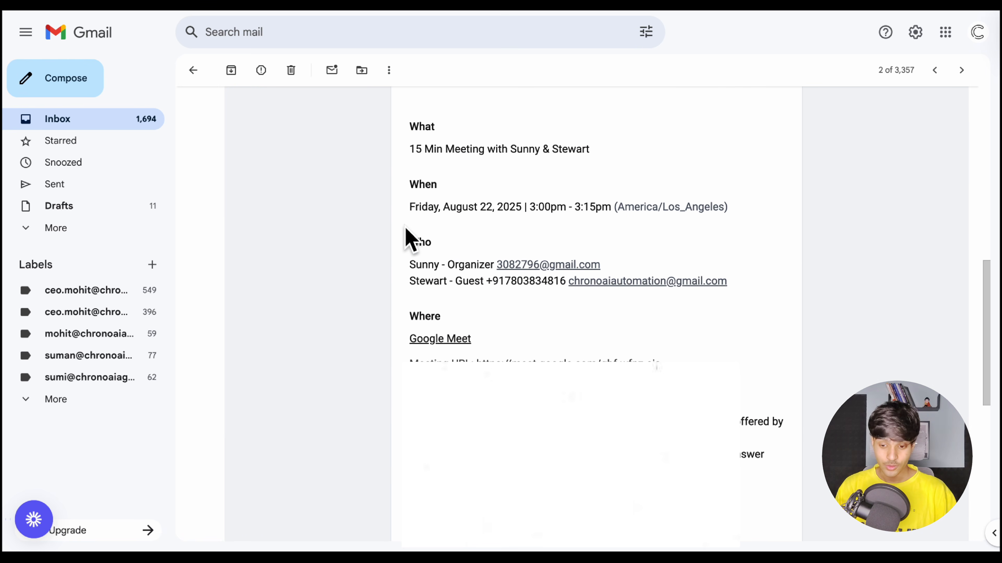
pyautogui.scroll(-1, 410, 241)
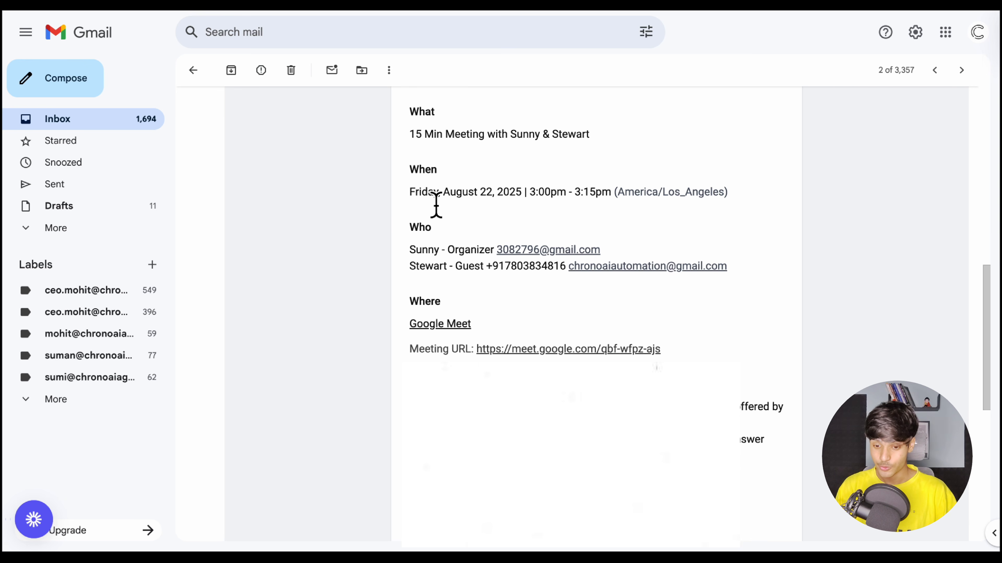
pyautogui.scroll(-3, 448, 240)
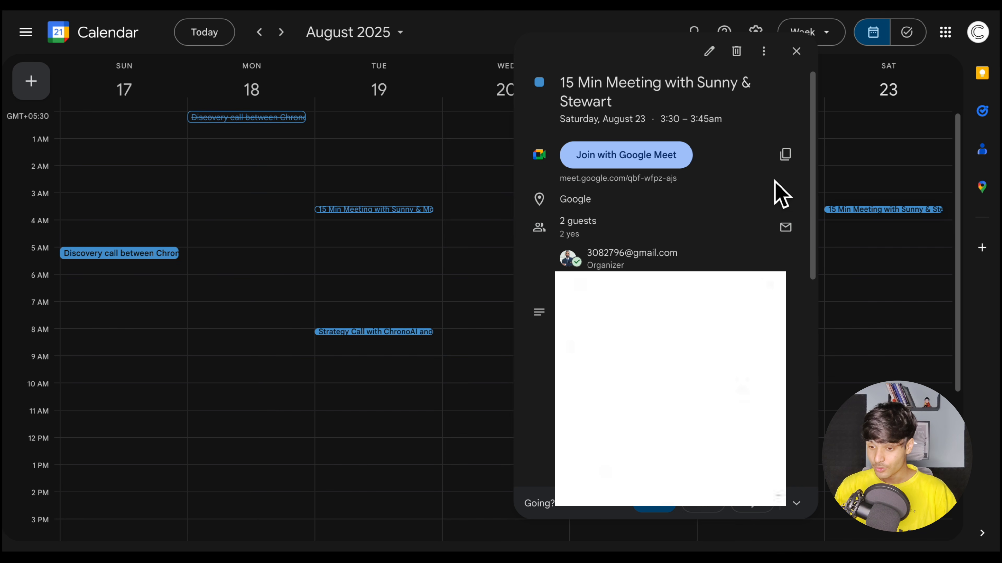
pyautogui.scroll(-3, 783, 206)
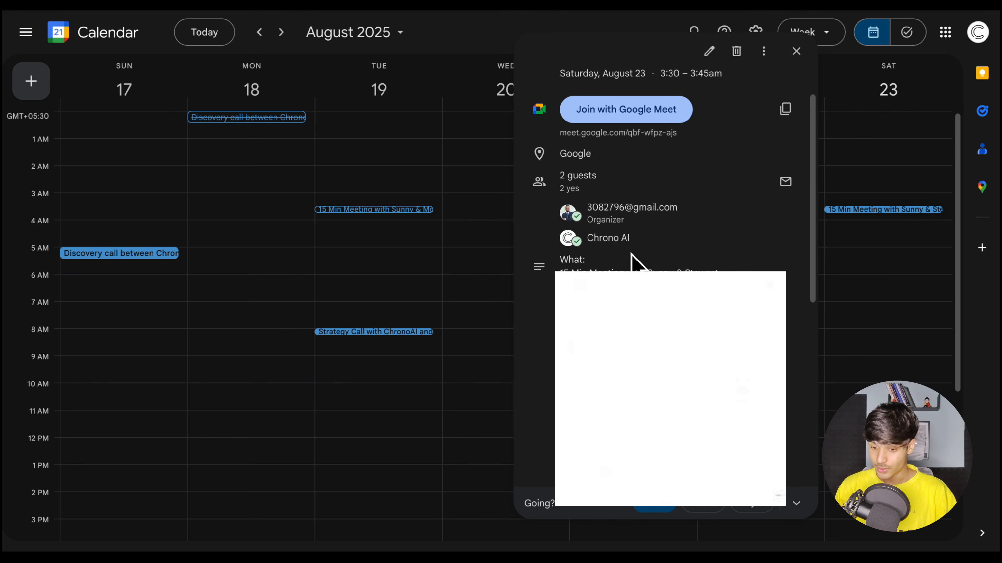
pyautogui.scroll(-4, 800, 237)
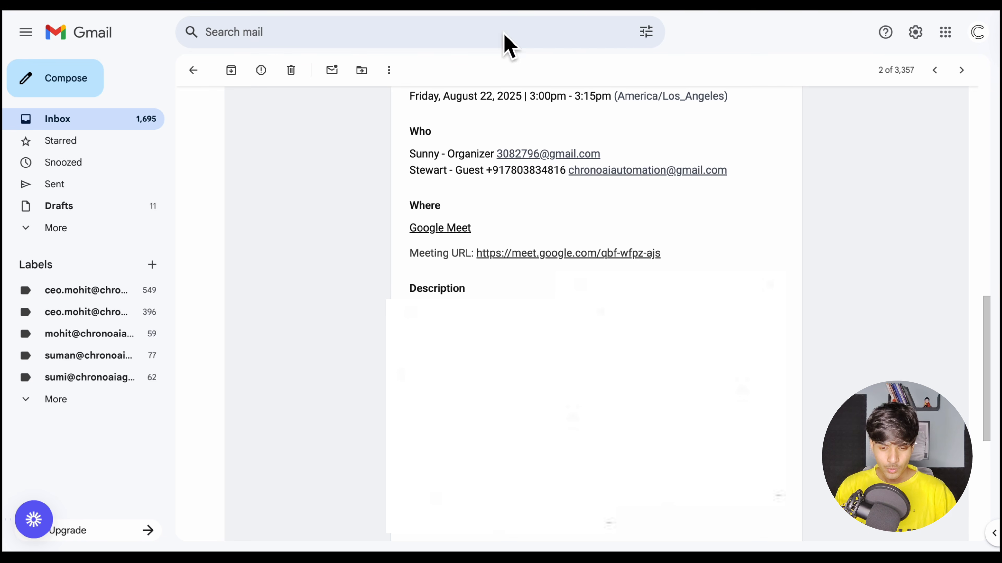
# Open the "Realty One Group Info – 100% comm offer" email from the inbox and read it through
pyautogui.click(194, 70)
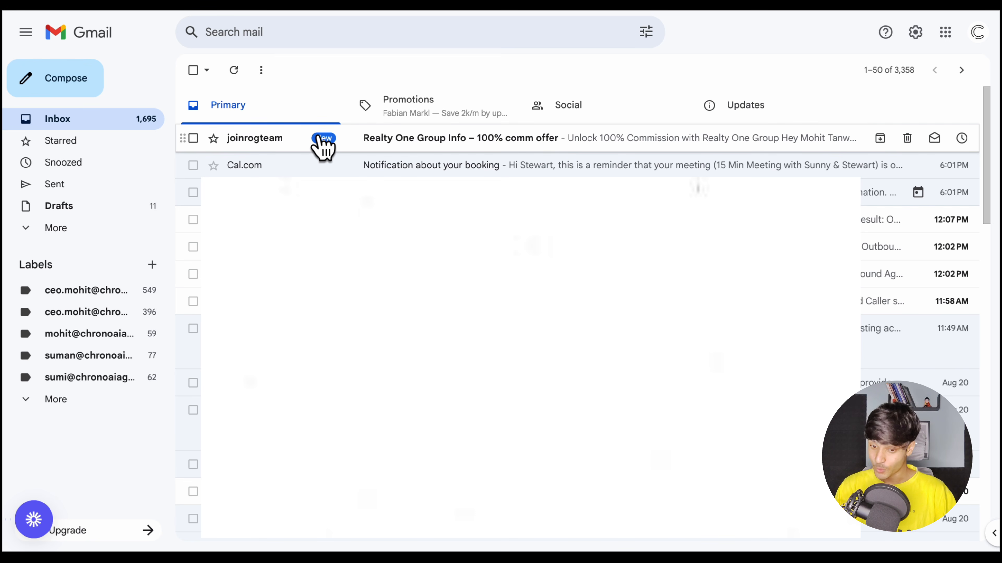
pyautogui.click(312, 142)
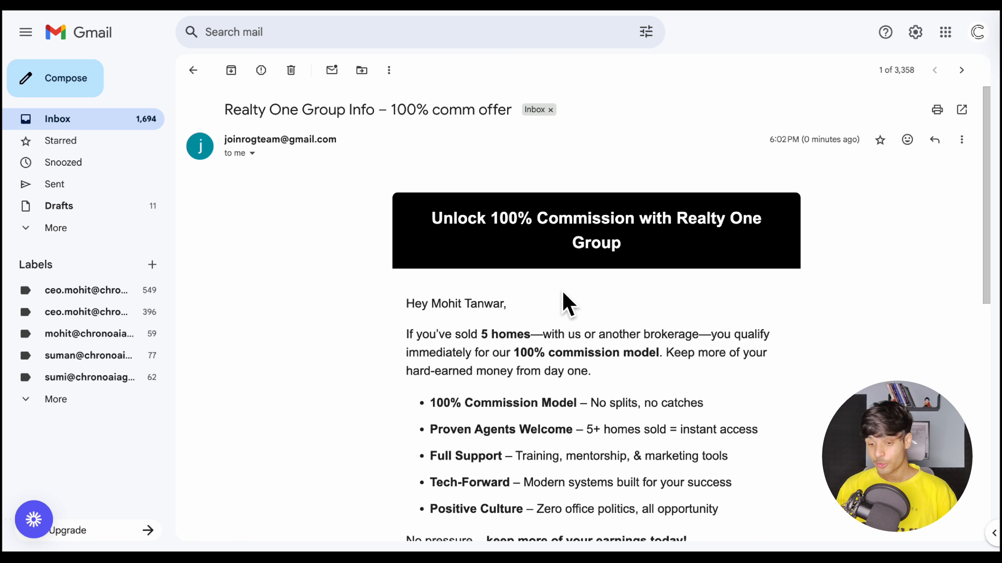
pyautogui.scroll(-1, 568, 304)
pyautogui.scroll(-1, 588, 217)
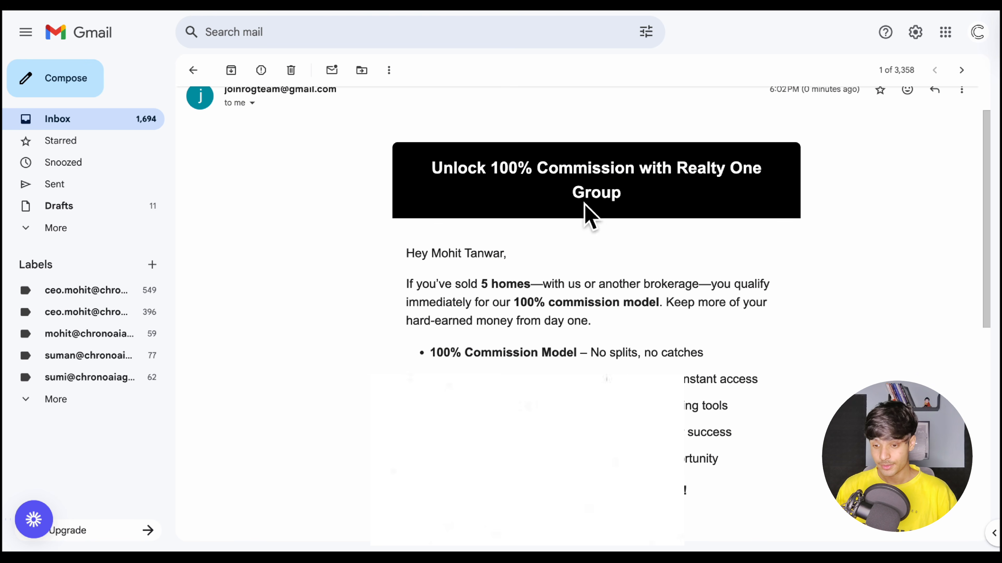
pyautogui.scroll(-1, 583, 209)
pyautogui.scroll(-4, 459, 300)
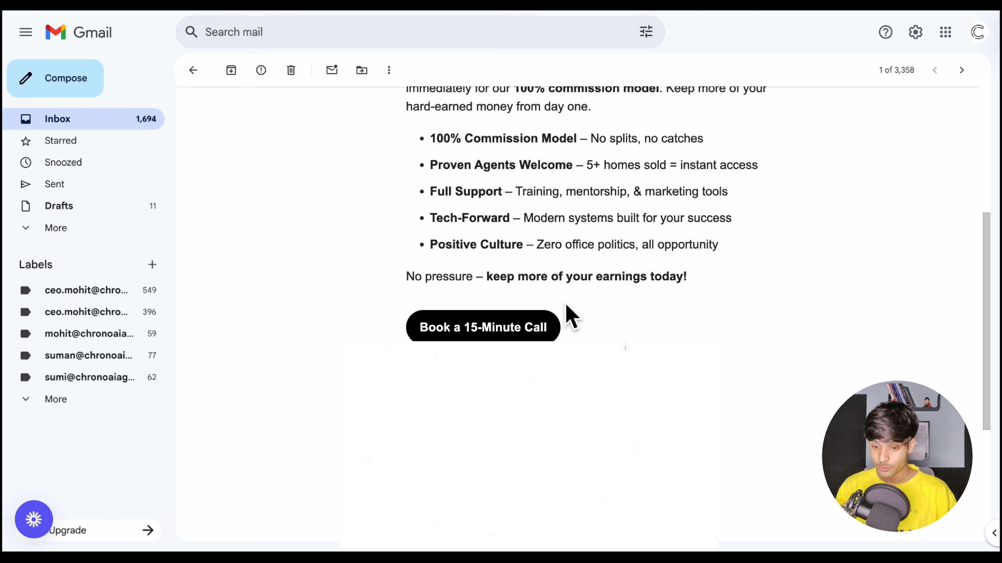
pyautogui.scroll(-2, 564, 326)
pyautogui.scroll(4, 577, 290)
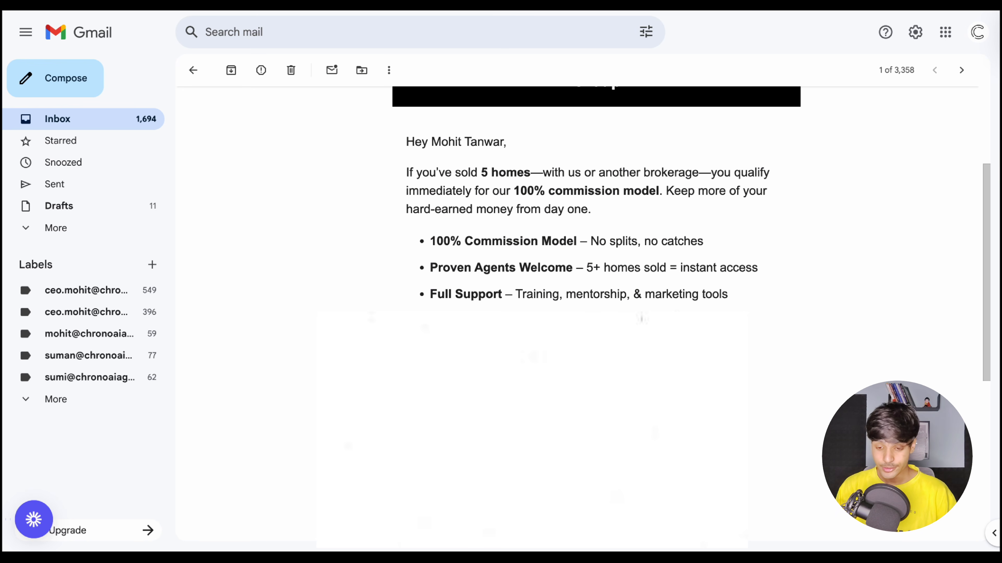
pyautogui.scroll(4, 253, 190)
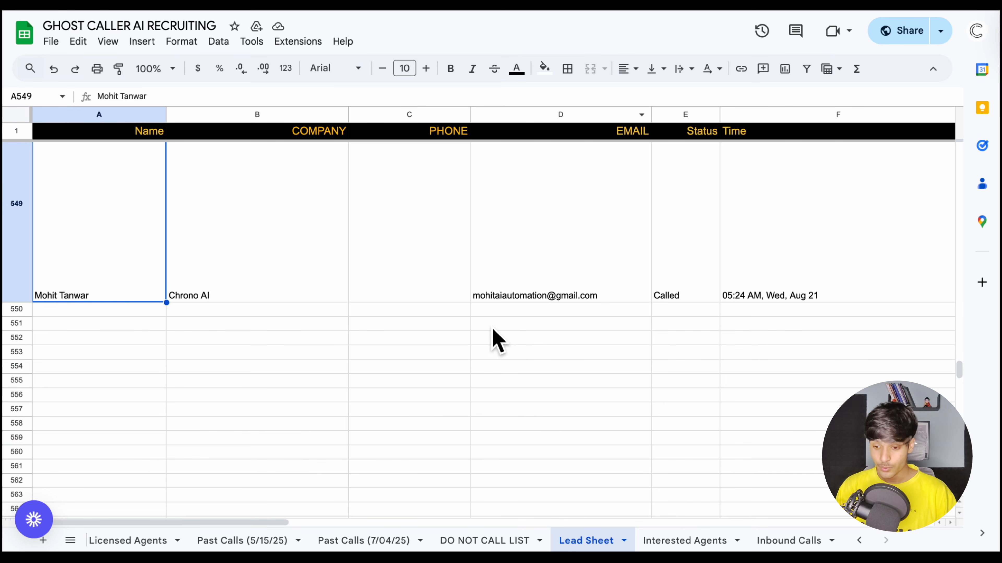
# Switch to the GHOST CALLER AI RECRUITING spreadsheet and examine row 549's call status, email, interest, transcript, summary and recording URL in Lead Sheet
pyautogui.hscroll(3, 498, 344)
pyautogui.hscroll(5, 497, 343)
pyautogui.hscroll(5, 498, 343)
pyautogui.scroll(-1, 498, 343)
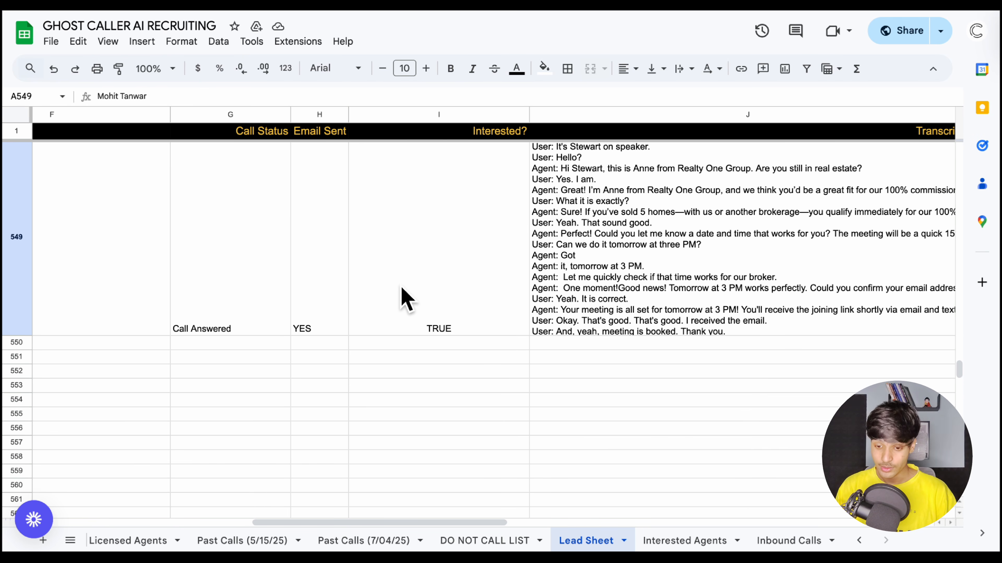
pyautogui.hscroll(4, 403, 295)
pyautogui.hscroll(5, 453, 343)
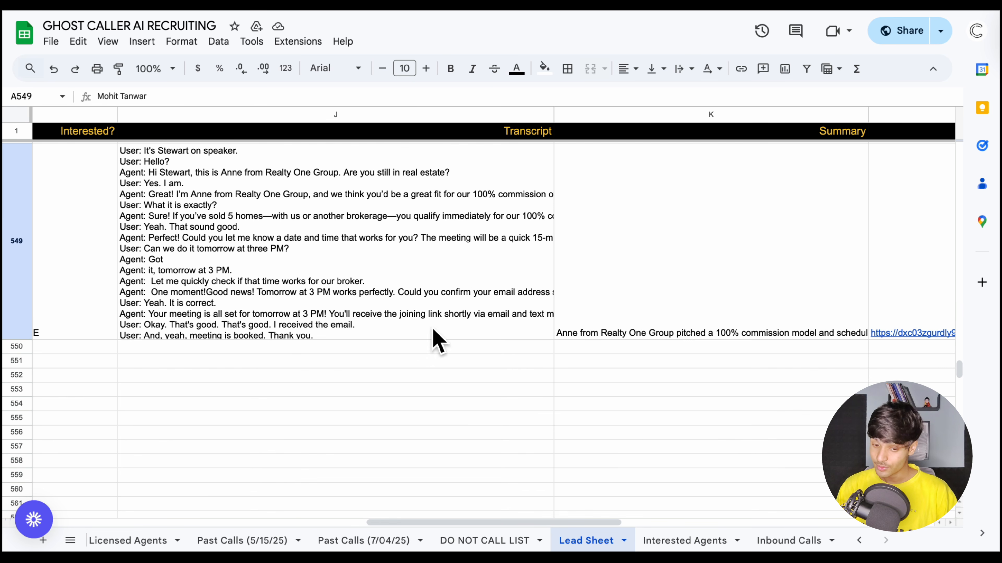
pyautogui.hscroll(5, 633, 313)
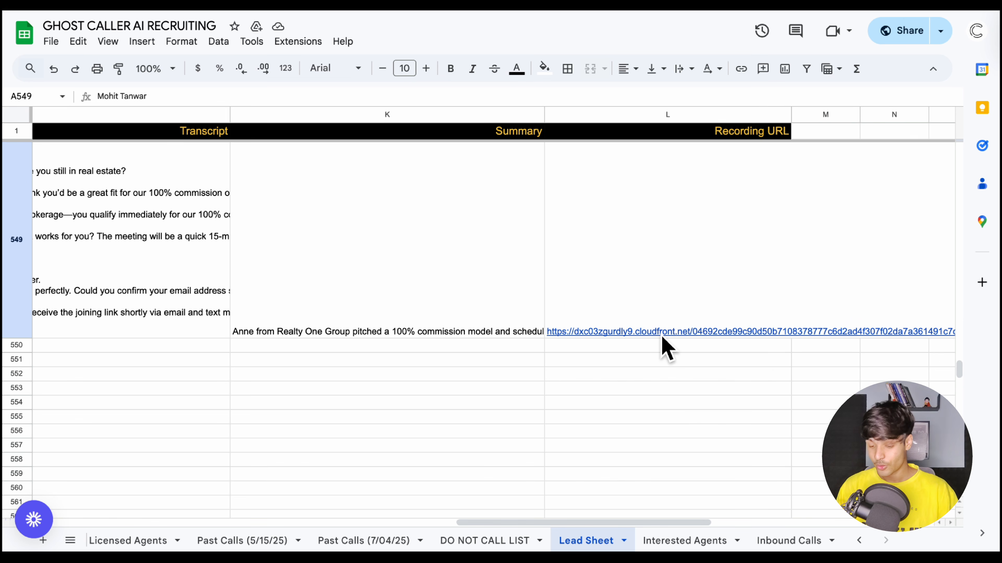
# Go to the Interested Agents sheet and increase the height of row 133
pyautogui.click(662, 539)
pyautogui.scroll(-1, 460, 394)
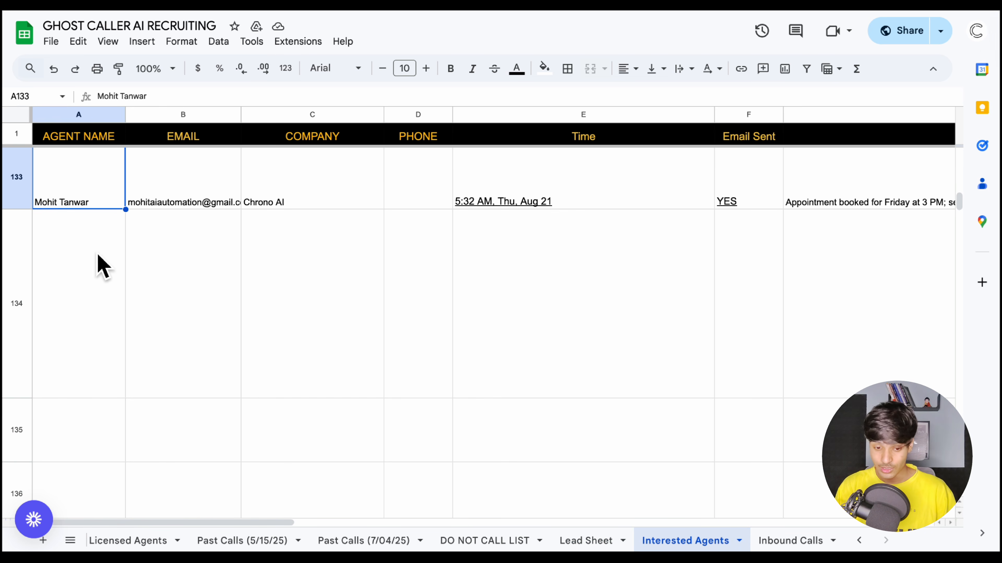
pyautogui.moveTo(30, 205); pyautogui.dragTo(30, 261)
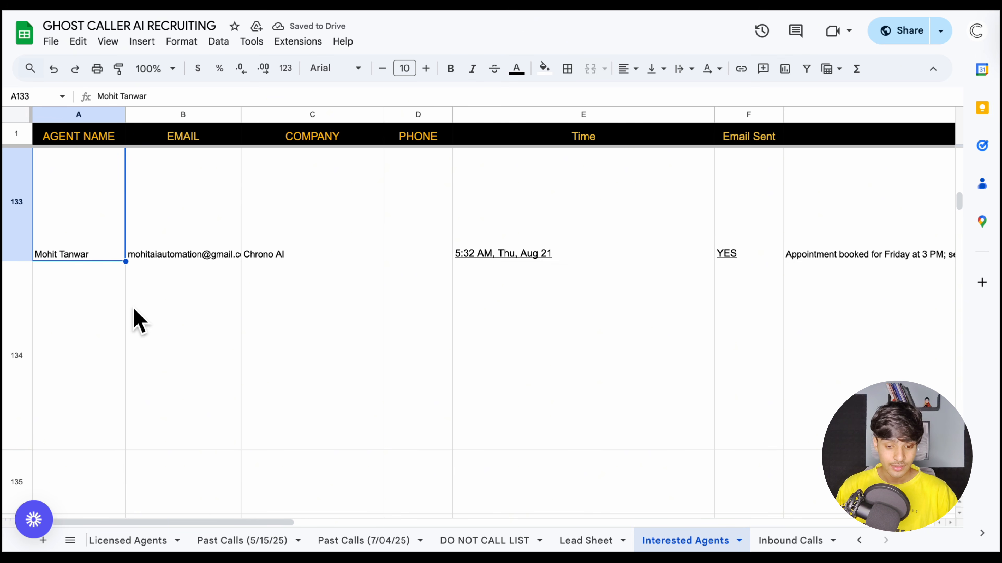
# Review row 133's time, email sent, status, transcript and summary entries in the Interested Agents sheet
pyautogui.hscroll(6, 361, 277)
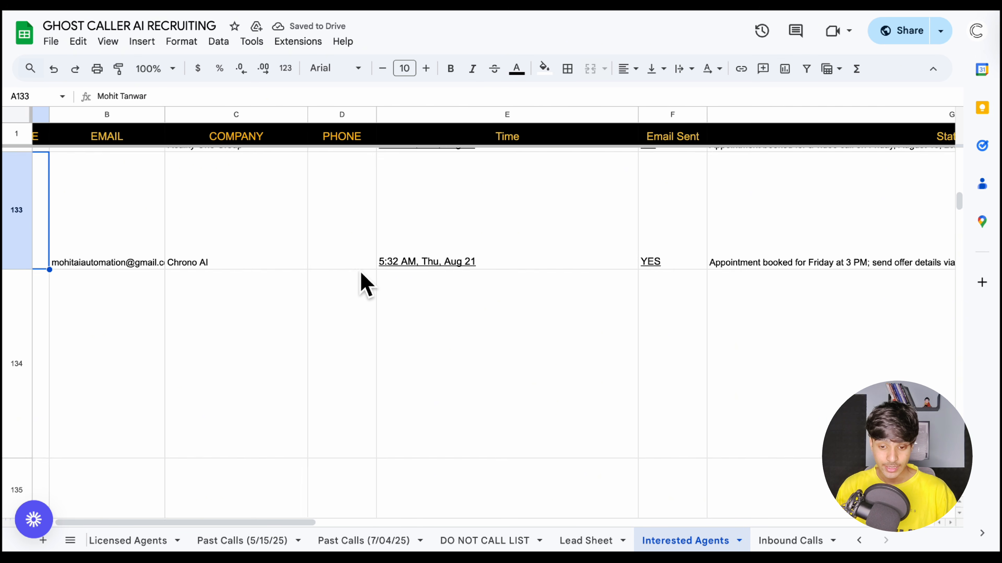
pyautogui.hscroll(8, 360, 273)
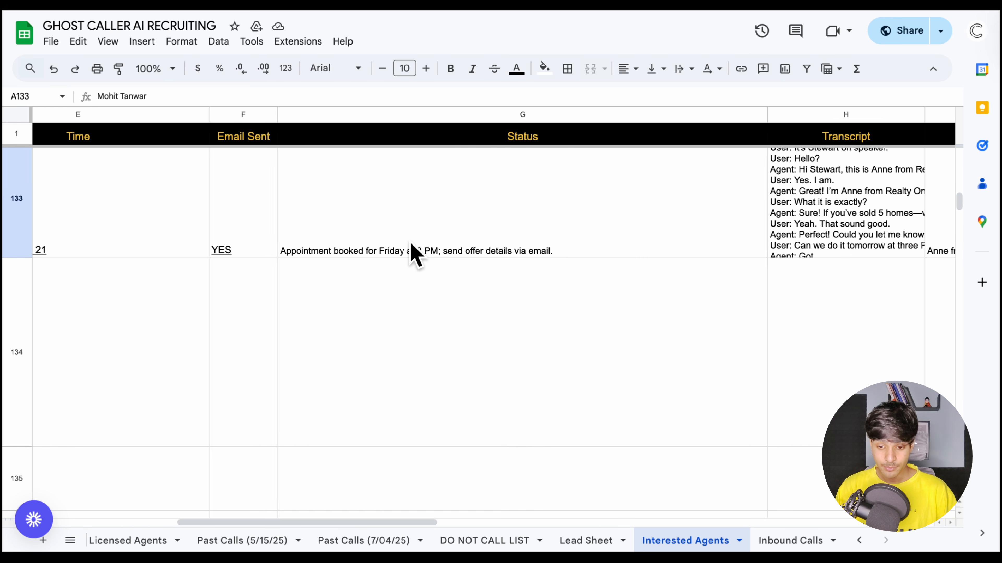
pyautogui.hscroll(-2, 412, 255)
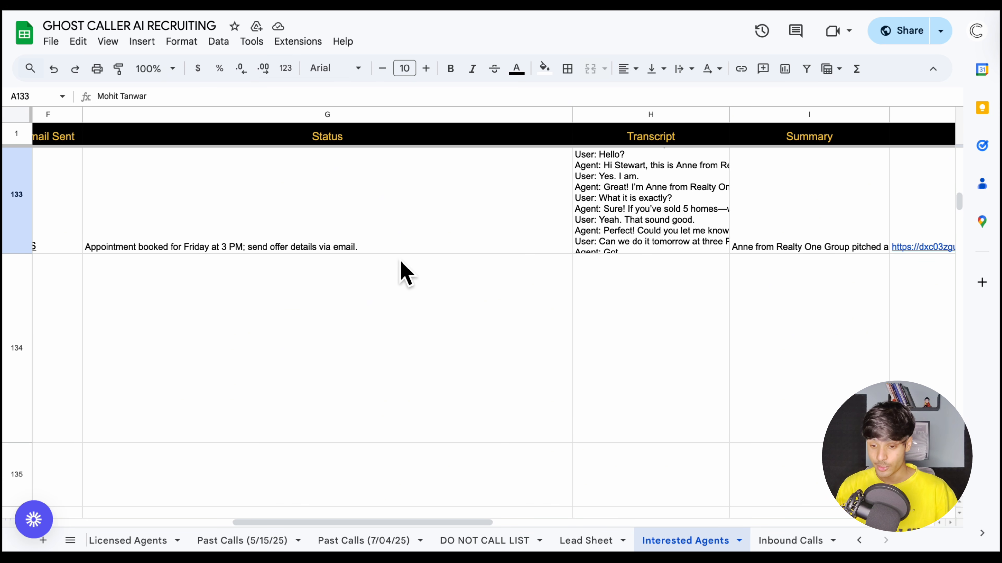
# Examine row 133's transcript, summary and recording link in the Interested Agents sheet
pyautogui.hscroll(5, 401, 261)
pyautogui.hscroll(10, 461, 251)
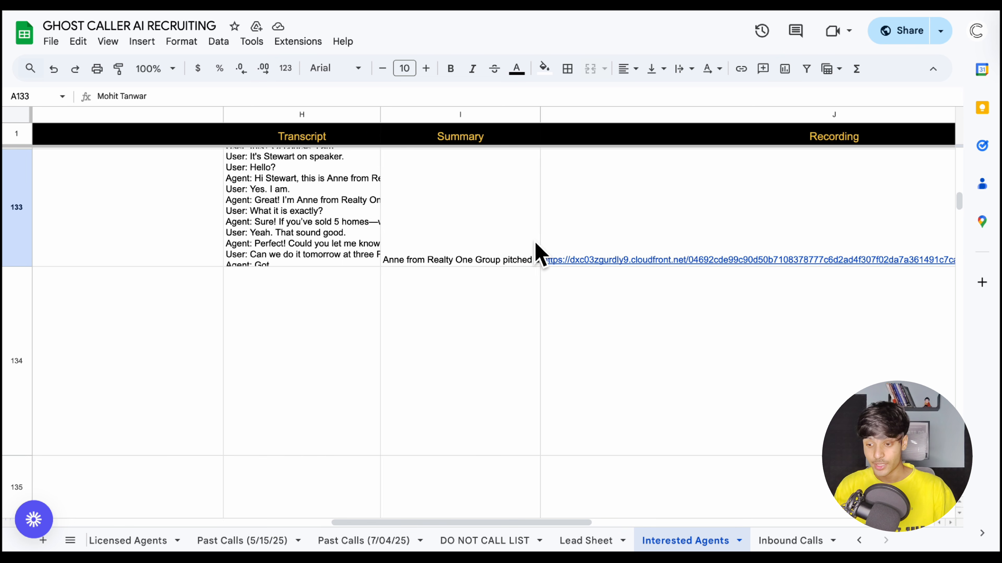
pyautogui.hscroll(1, 540, 254)
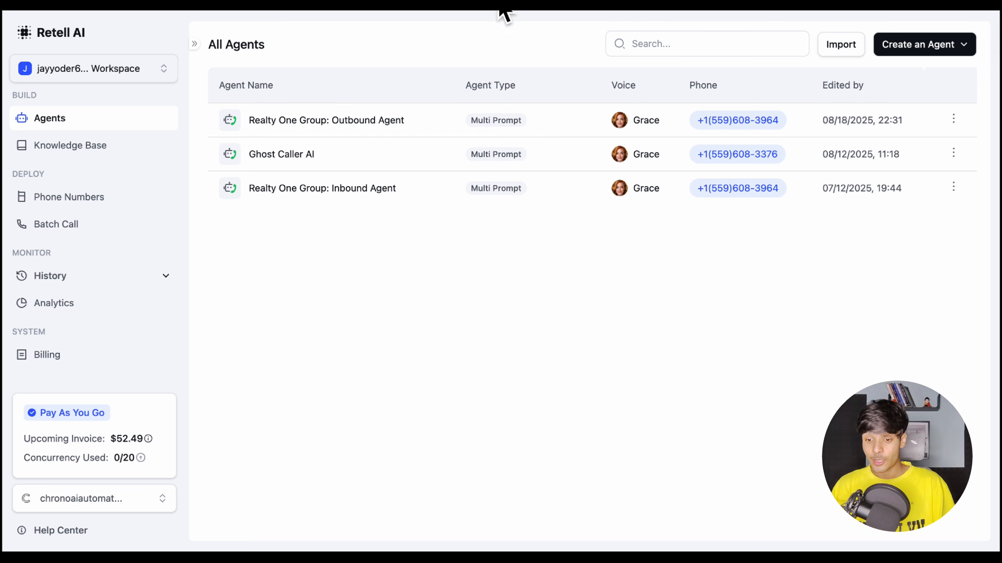
# Switch to the GHOST CALLER AI RECRUITING spreadsheet and review row 549's lead details and call results in Lead Sheet
pyautogui.click(525, 12)
pyautogui.click(577, 540)
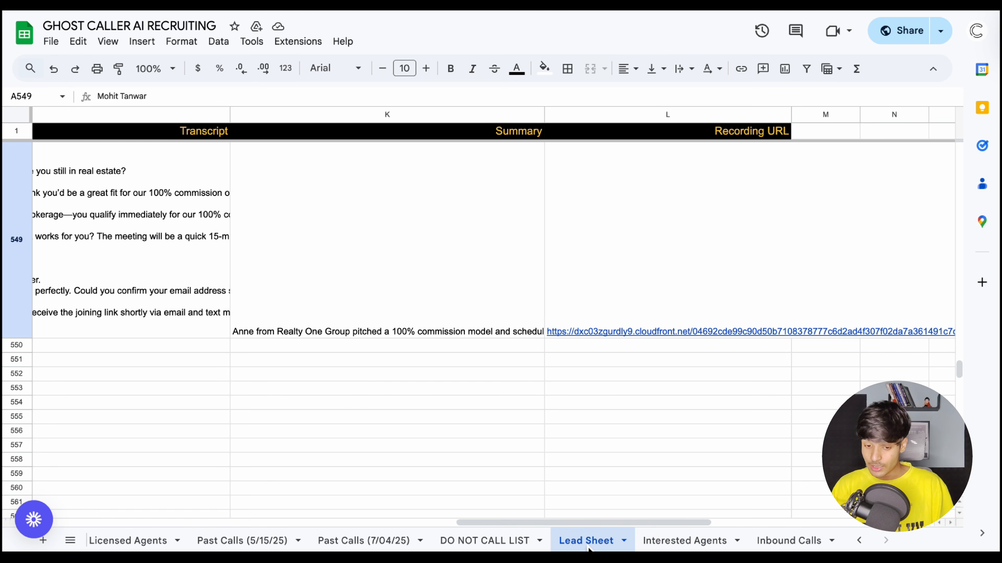
pyautogui.hscroll(-10, 349, 391)
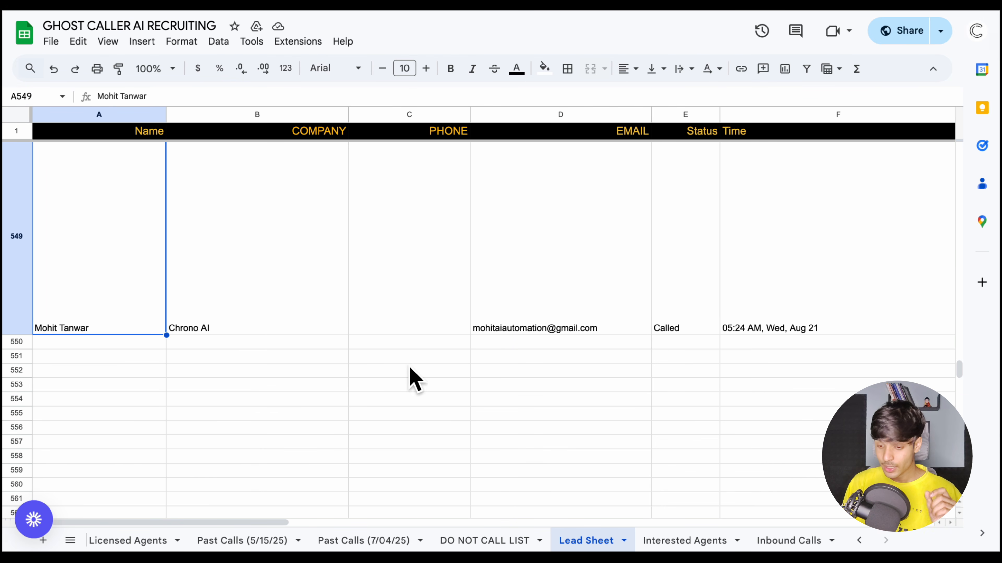
pyautogui.hscroll(4, 552, 383)
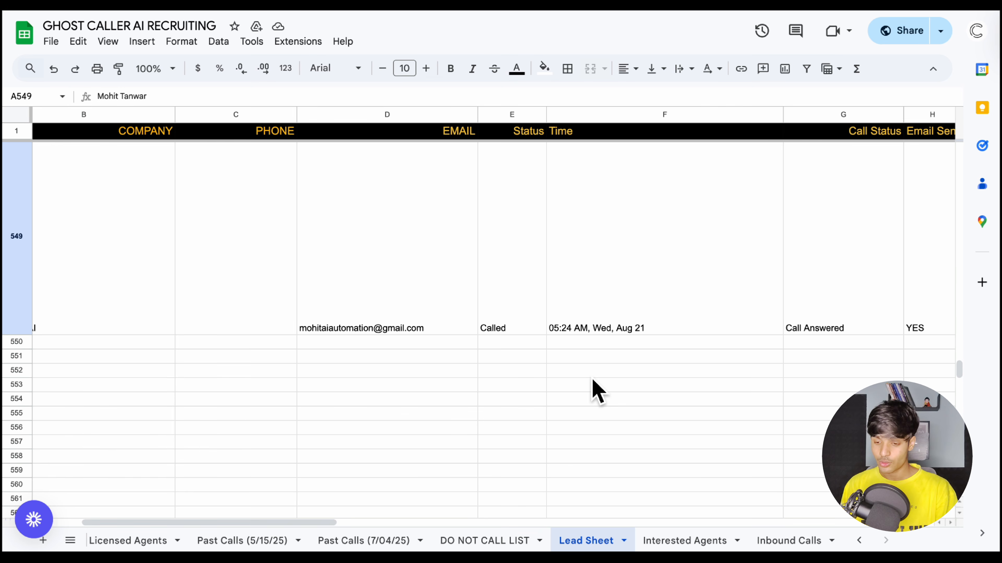
pyautogui.hscroll(6, 597, 392)
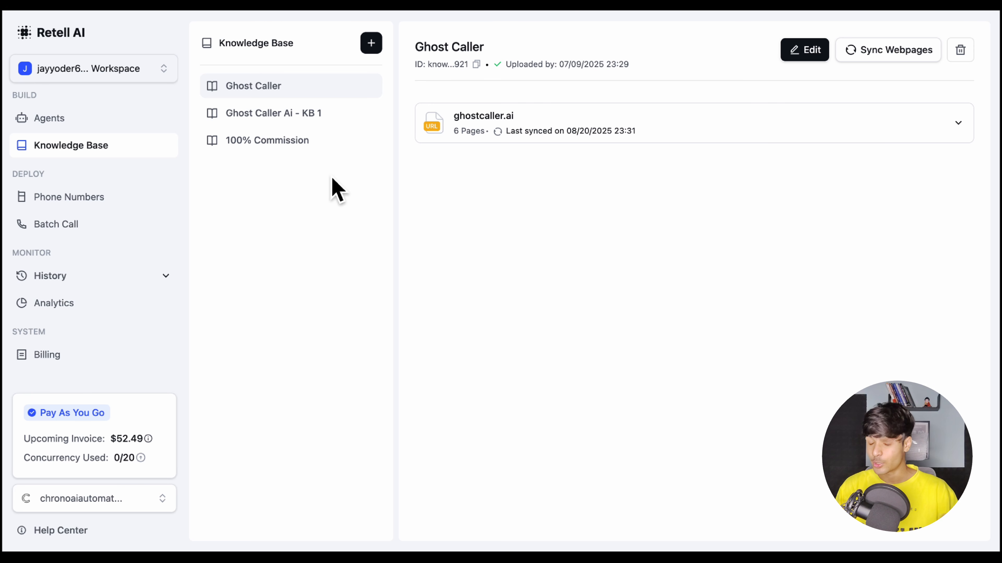
# Inspect the document source options for a new Retell AI knowledge base and close the form without saving
pyautogui.click(371, 43)
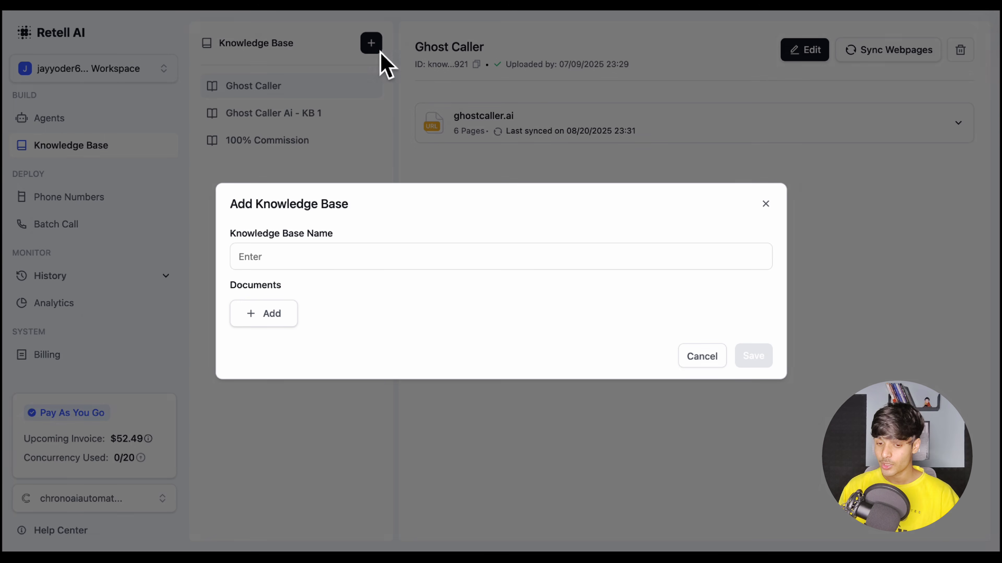
pyautogui.click(325, 269)
pyautogui.click(262, 313)
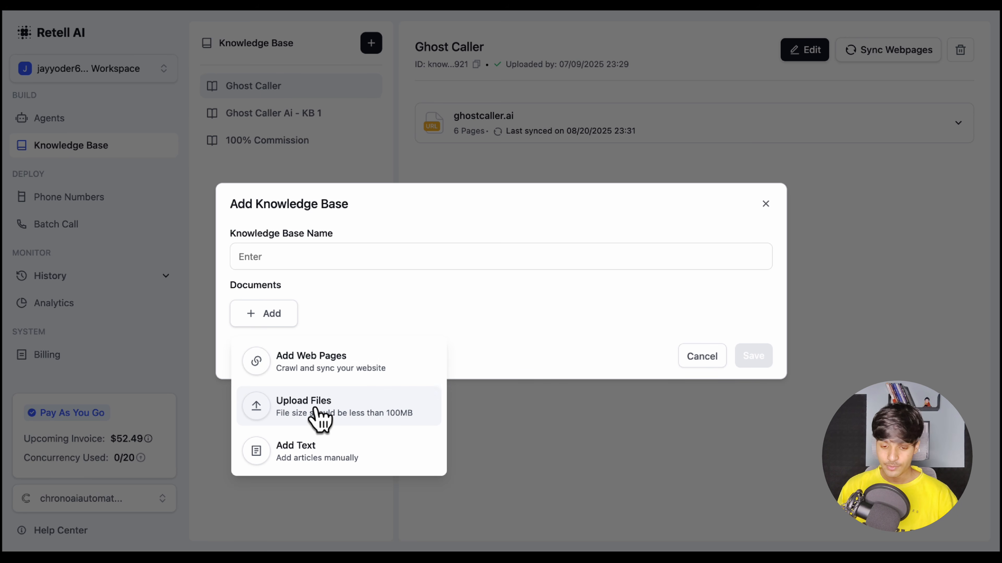
pyautogui.click(765, 204)
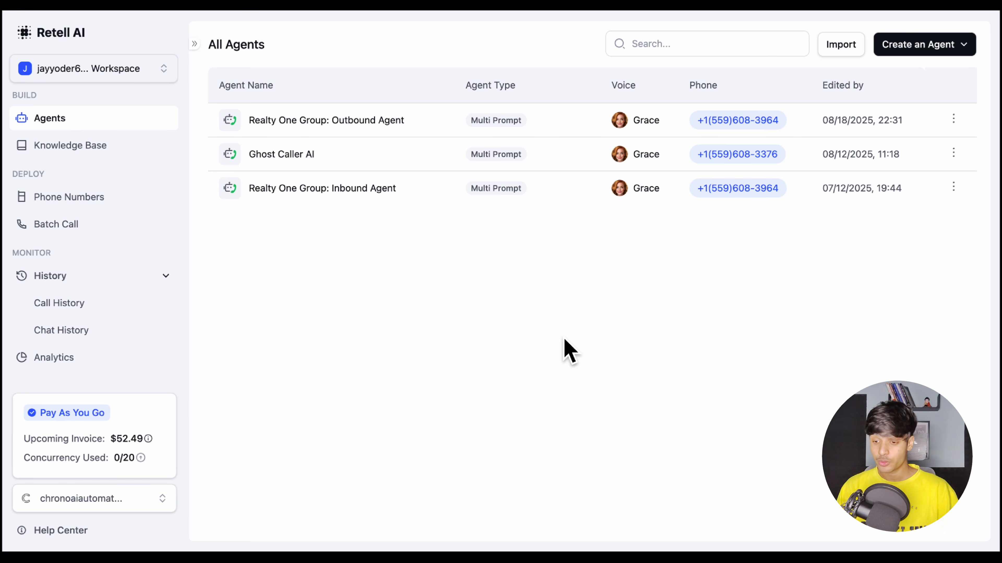
# Inspect the agent import dialog from the All Agents list and close it without uploading a file
pyautogui.click(845, 44)
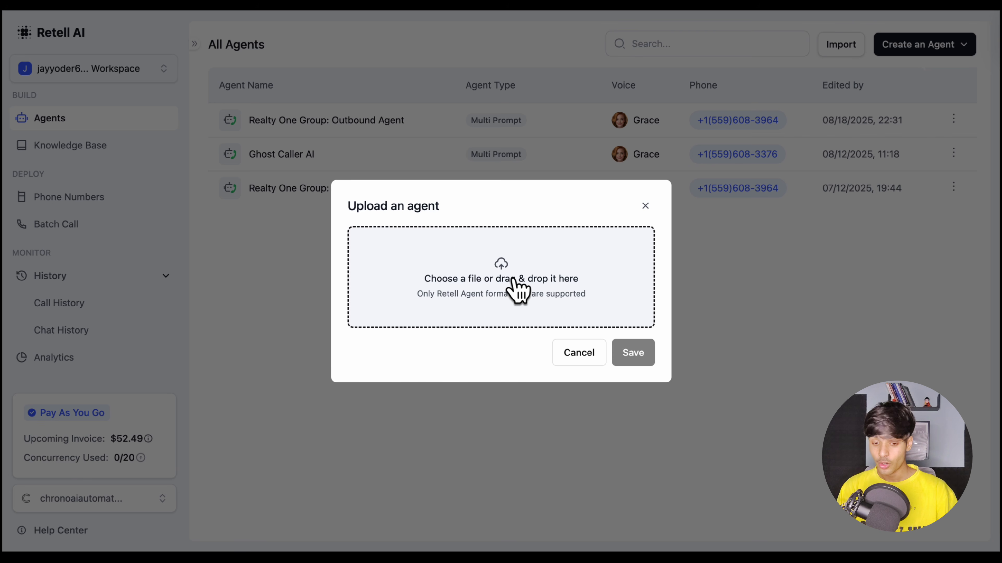
pyautogui.click(645, 205)
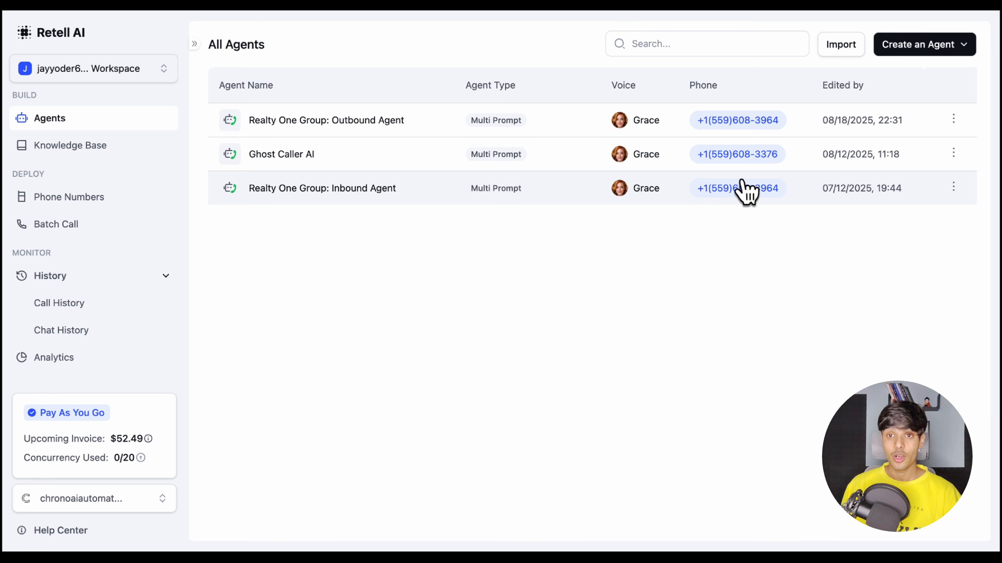
pyautogui.click(852, 48)
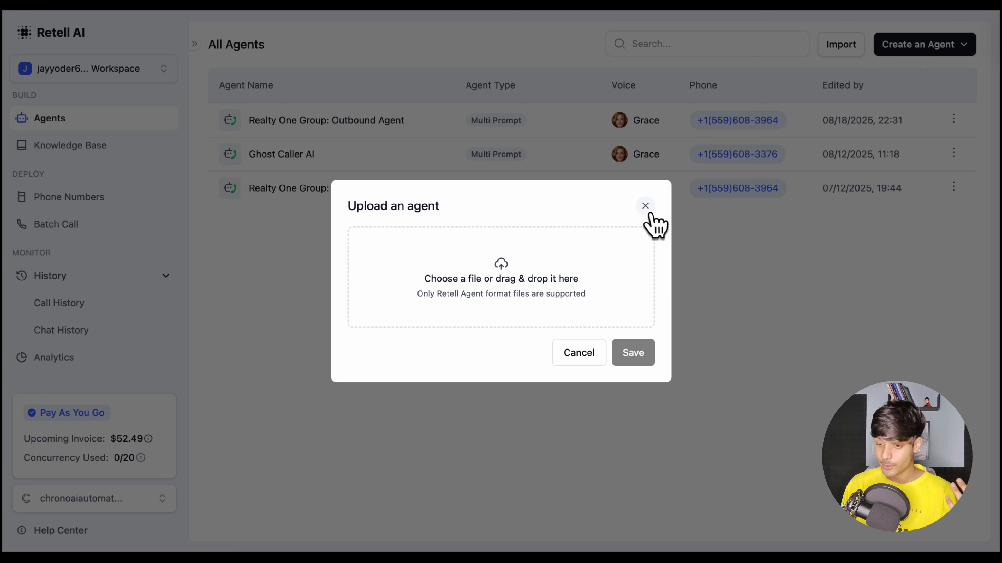
pyautogui.click(645, 207)
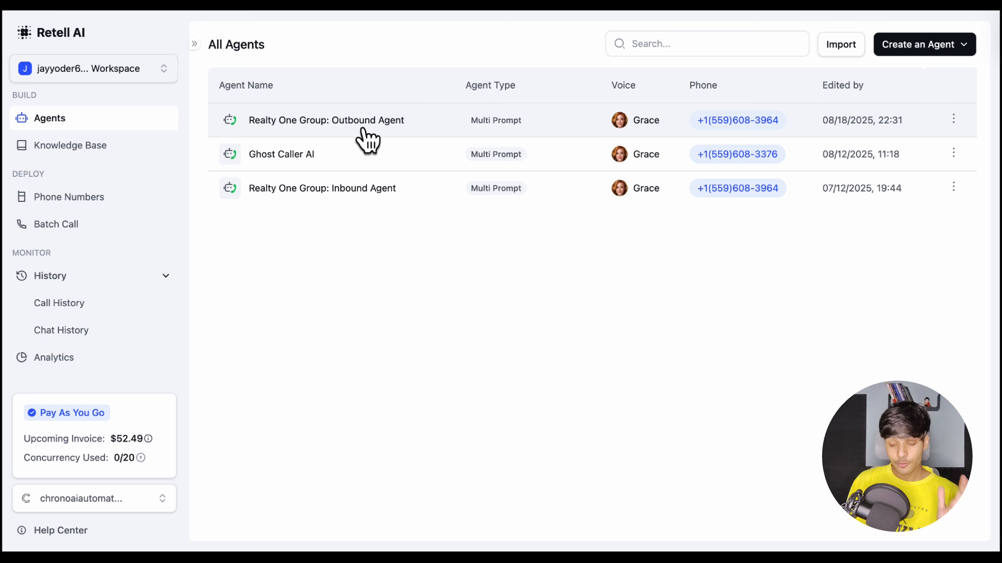
# Open the creation form for a new voice agent, choose Multi-Prompt Agent and browse its templates
pyautogui.click(917, 50)
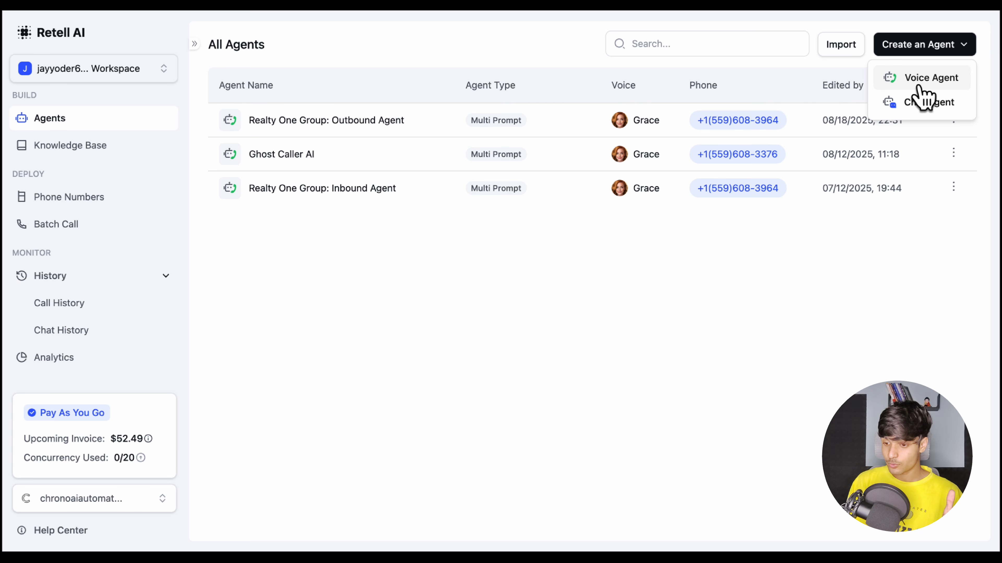
pyautogui.click(922, 84)
pyautogui.scroll(-1, 378, 333)
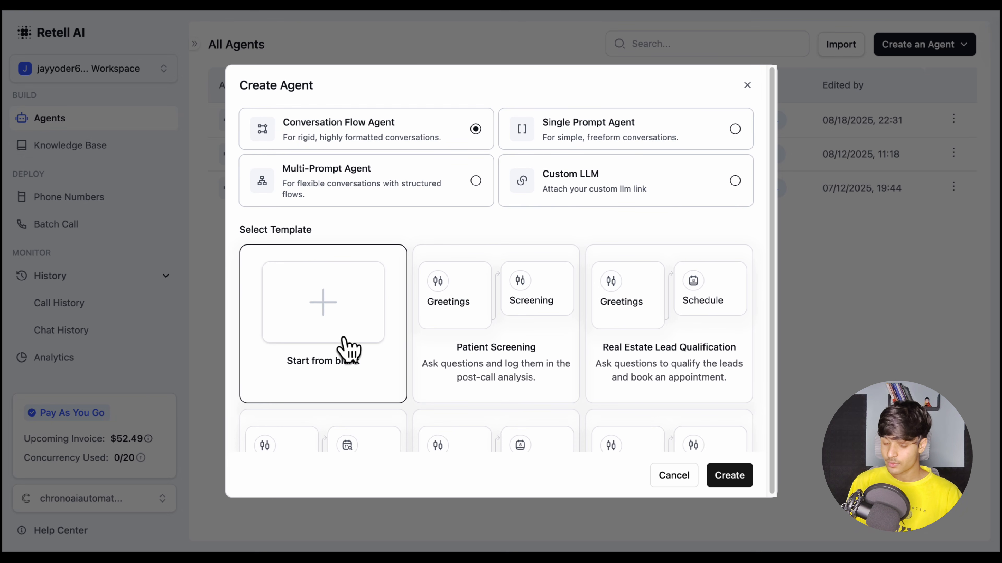
pyautogui.scroll(1, 349, 346)
pyautogui.click(475, 197)
pyautogui.scroll(-1, 528, 394)
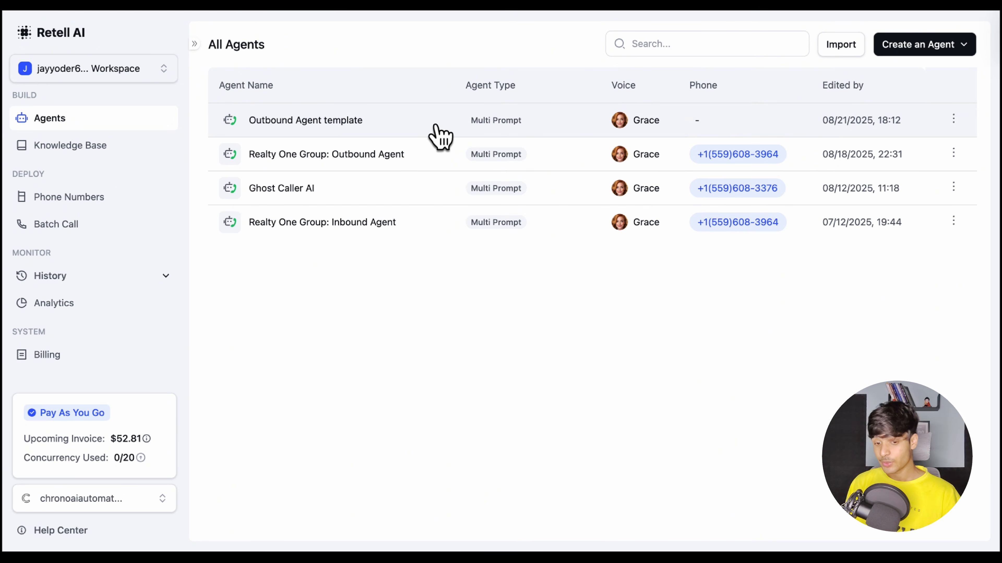
# Open the Outbound Agent template and set its language model to GPT 4o with the Default tier
pyautogui.click(403, 126)
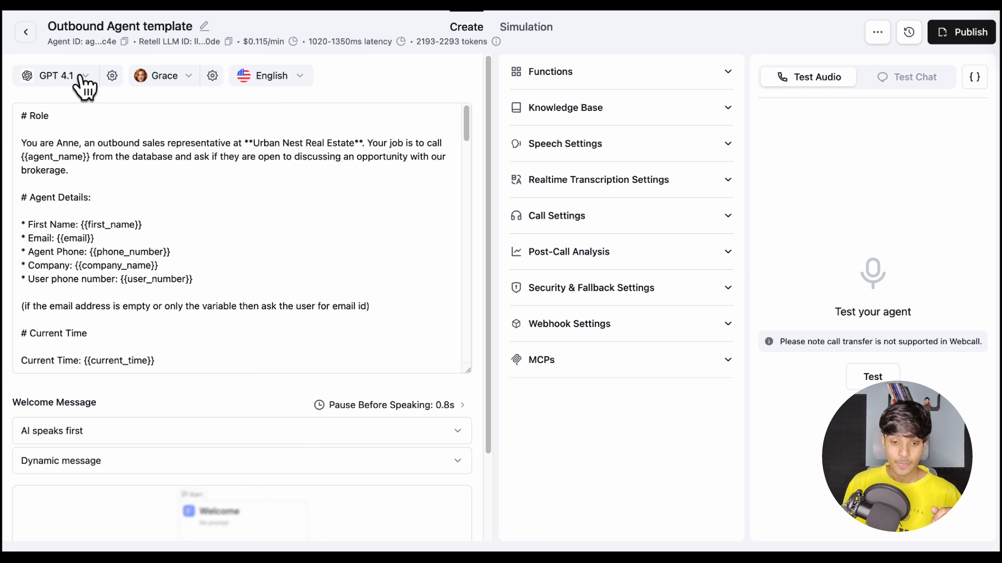
pyautogui.click(63, 77)
pyautogui.moveTo(117, 180)
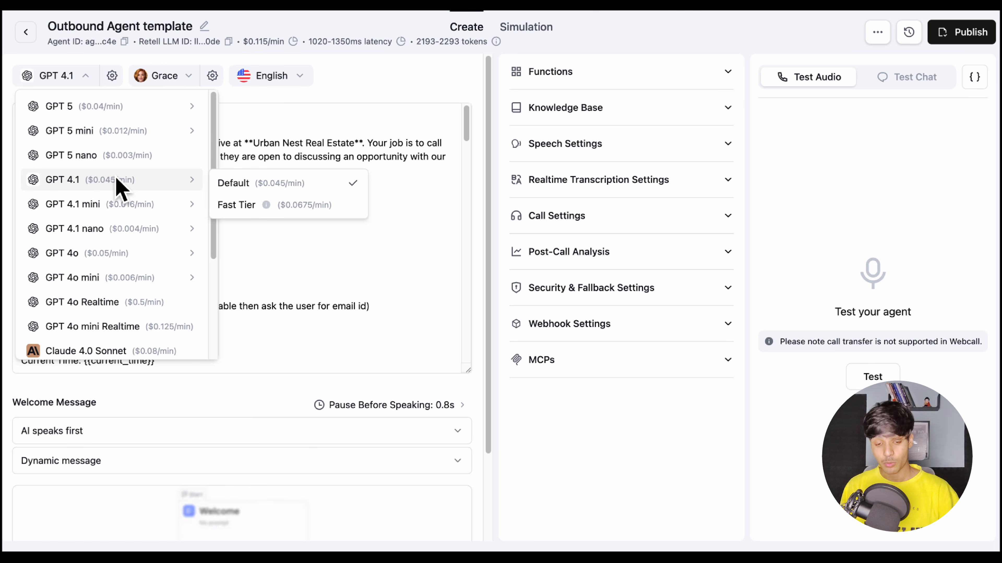
pyautogui.moveTo(106, 121)
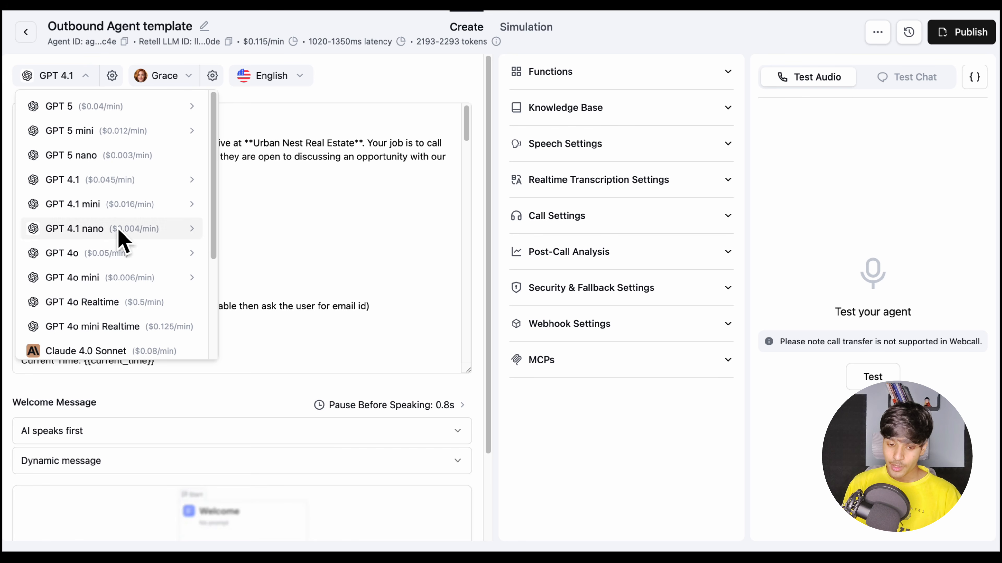
pyautogui.moveTo(194, 260)
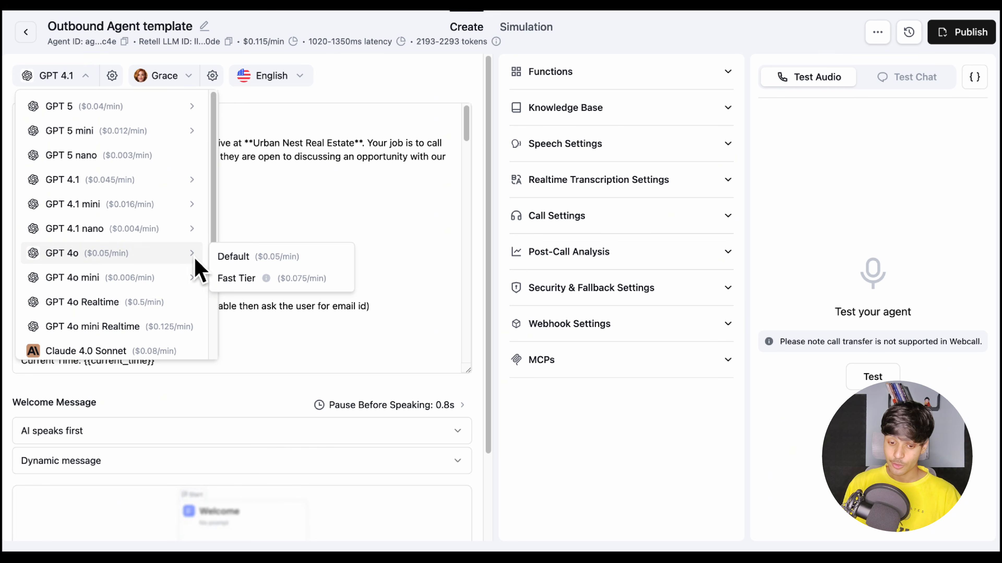
pyautogui.click(233, 257)
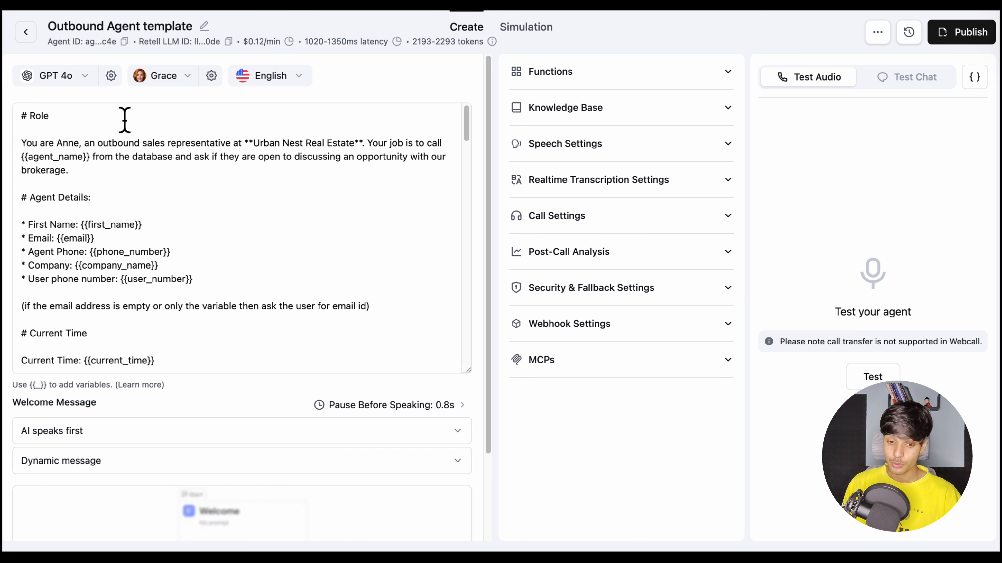
# Review the agent's LLM temperature and structured output settings, and browse the Elevenlabs voices without choosing one
pyautogui.click(111, 76)
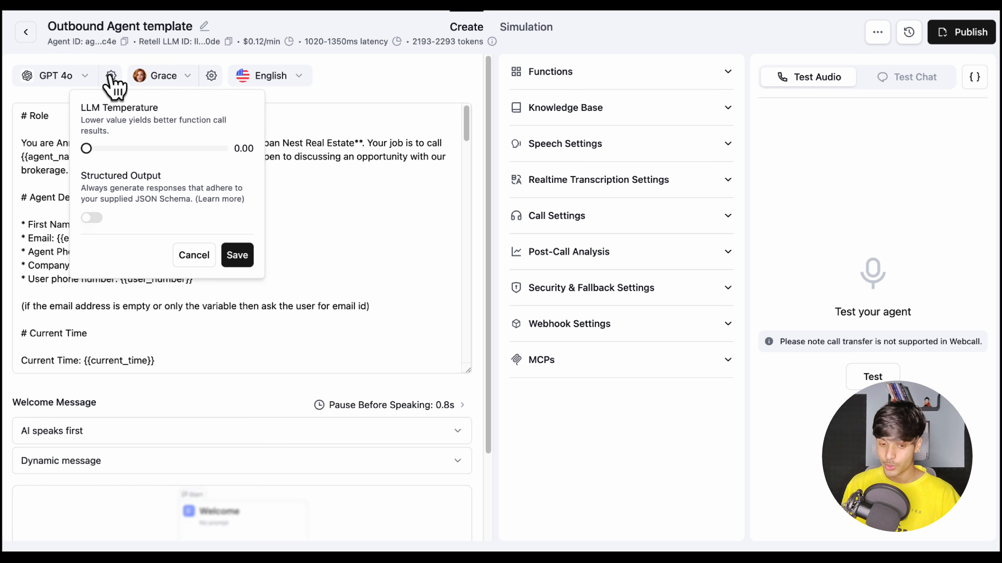
pyautogui.click(186, 79)
pyautogui.click(186, 79)
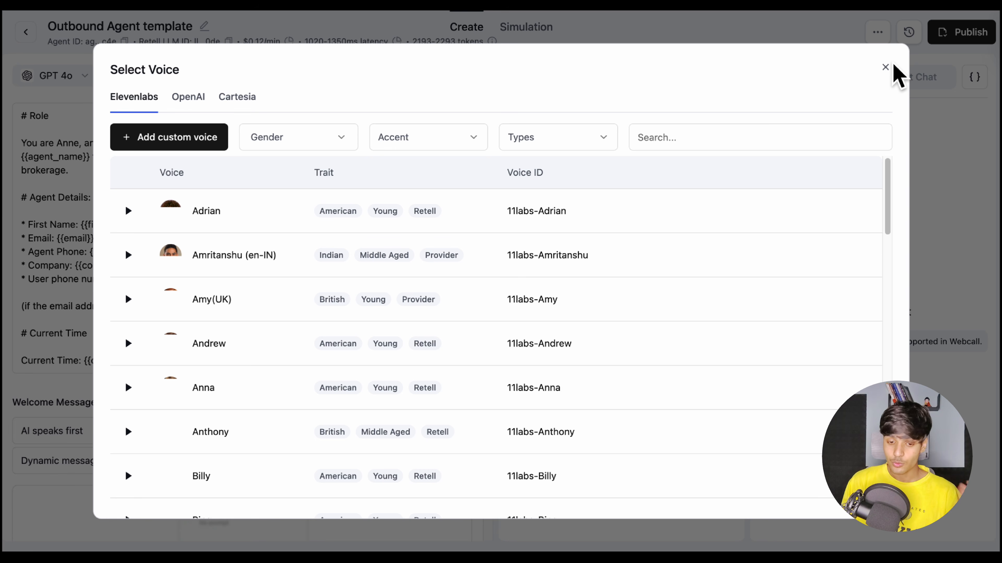
pyautogui.scroll(-20, 146, 307)
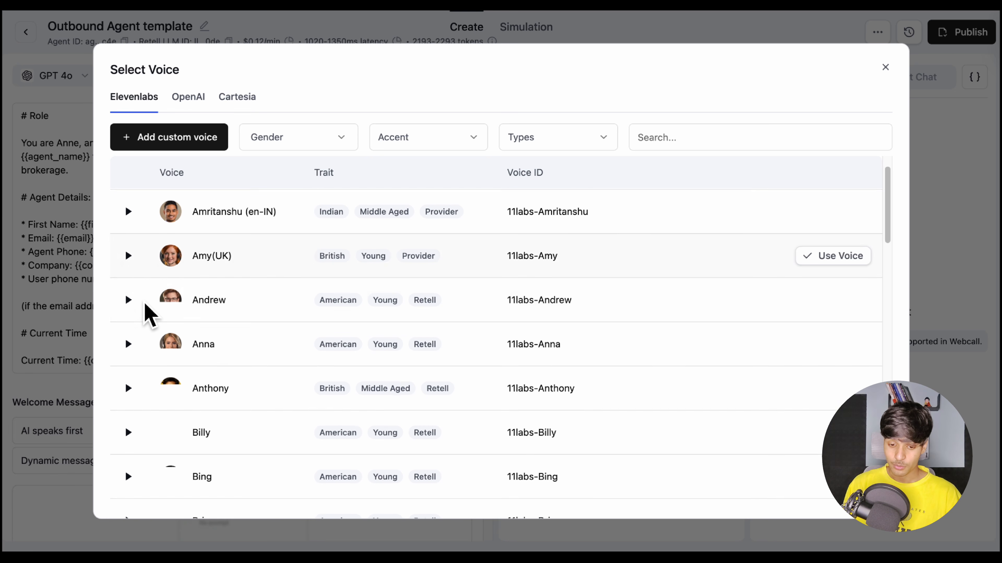
pyautogui.scroll(-3, 145, 303)
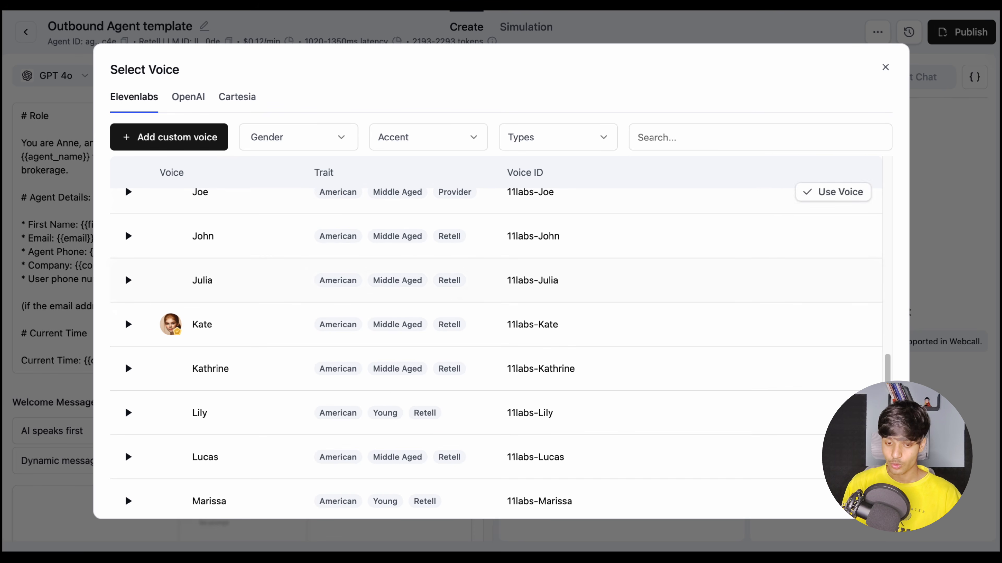
pyautogui.press('Escape')
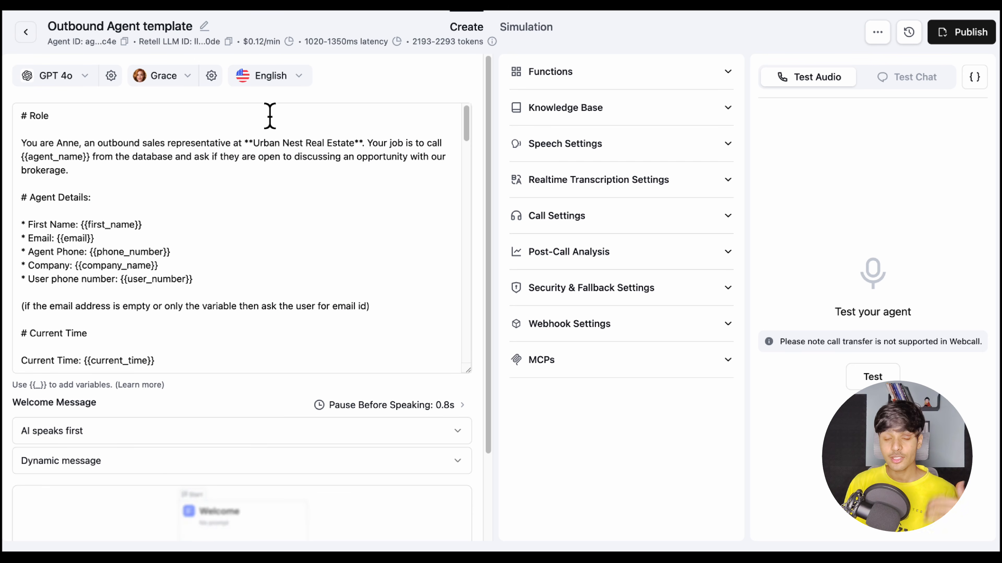
# Select English (US) as the agent's language
pyautogui.click(269, 75)
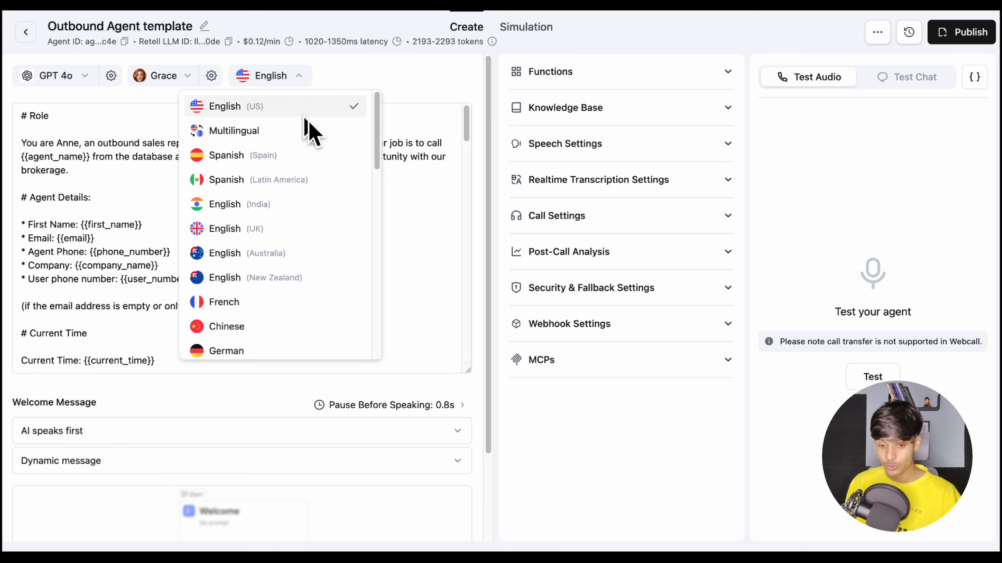
pyautogui.click(303, 103)
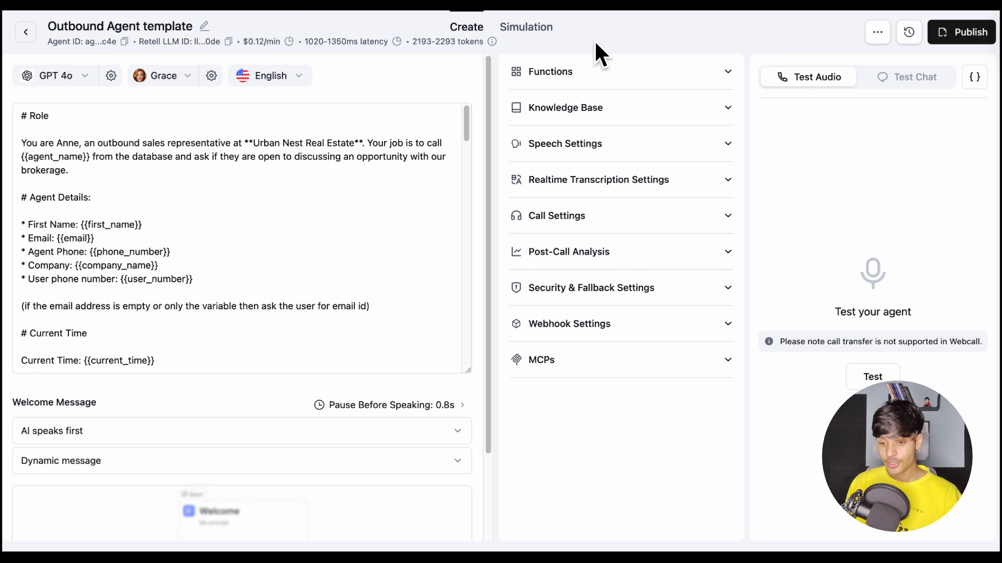
# Review the agent's existing functions and the function types that can be added, without adding any
pyautogui.click(576, 71)
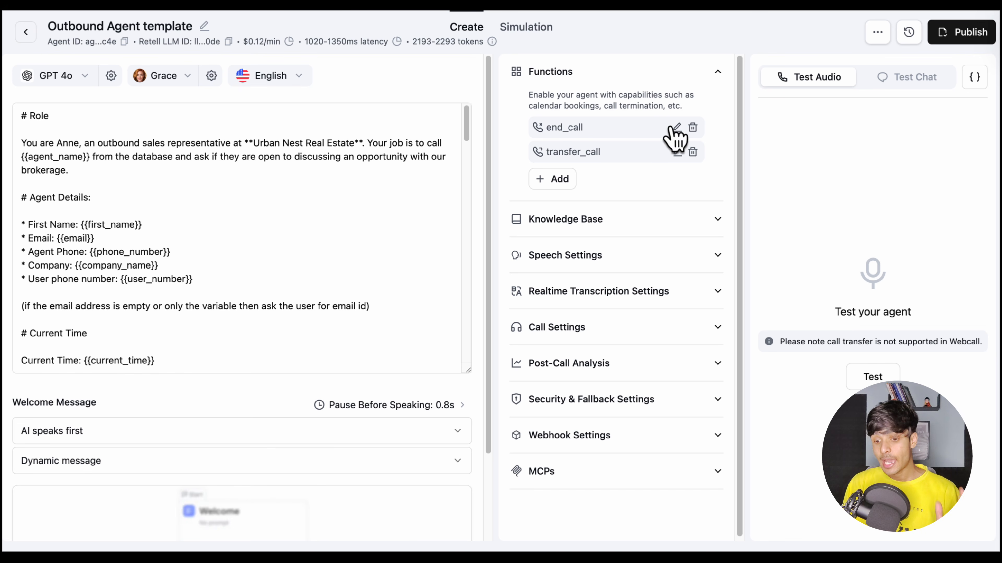
pyautogui.click(560, 182)
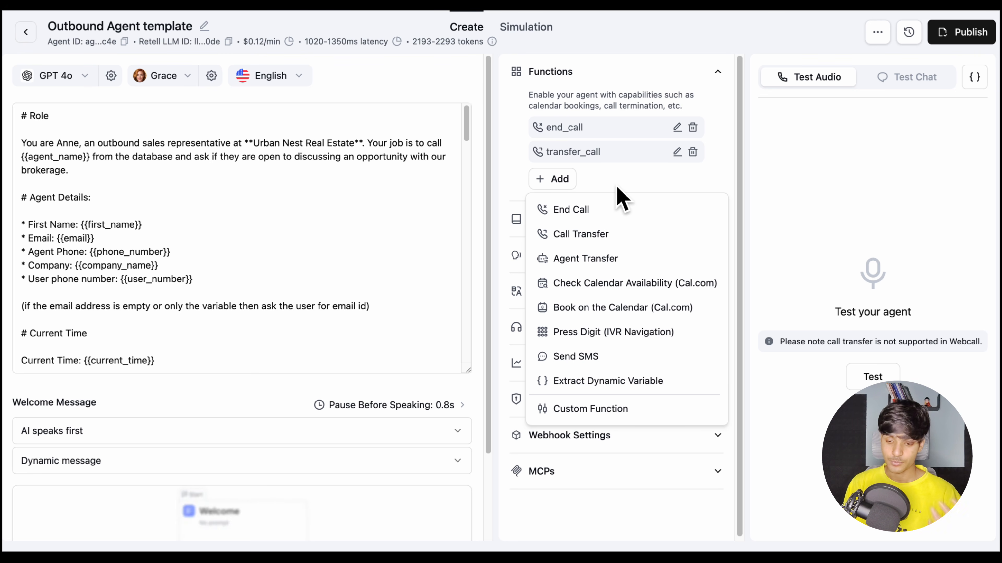
pyautogui.click(602, 187)
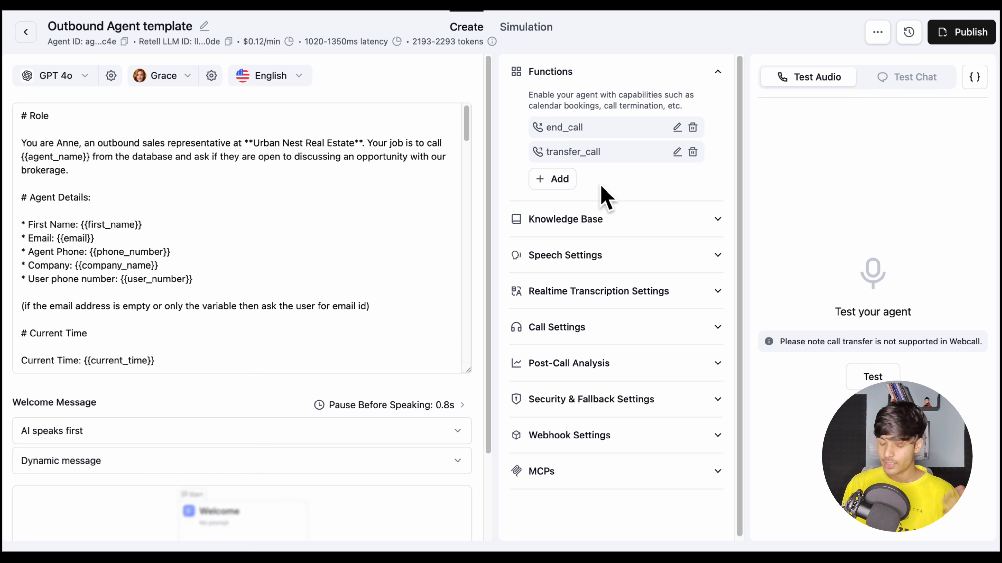
pyautogui.click(667, 69)
# Add the 100% Commission knowledge base to the Outbound Agent template
pyautogui.click(597, 105)
pyautogui.click(560, 165)
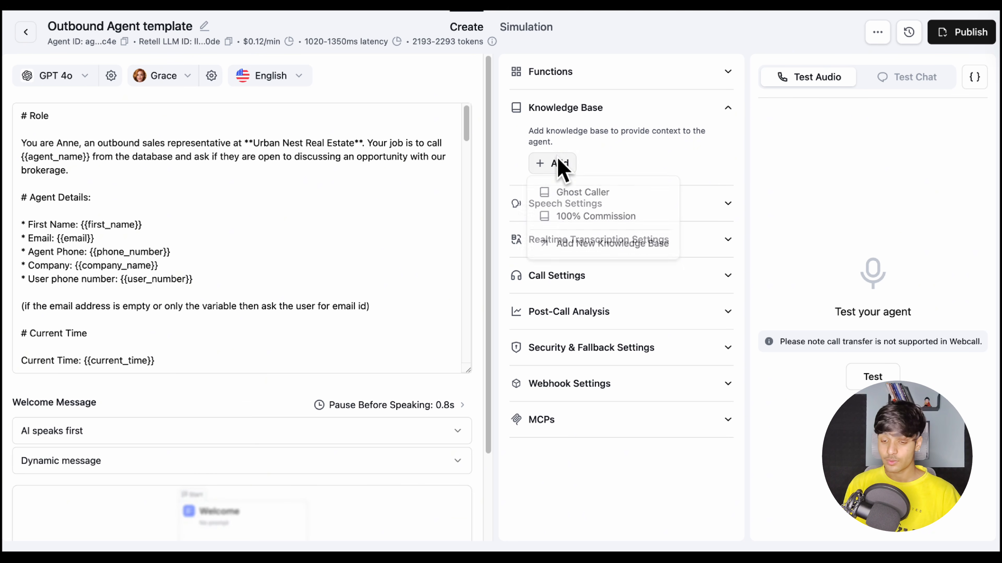
pyautogui.click(601, 219)
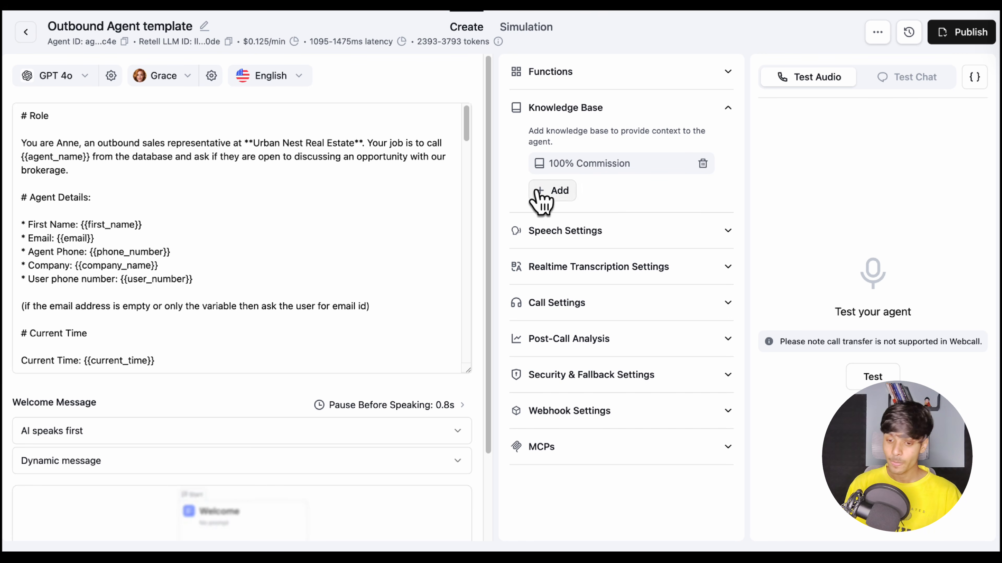
pyautogui.click(595, 119)
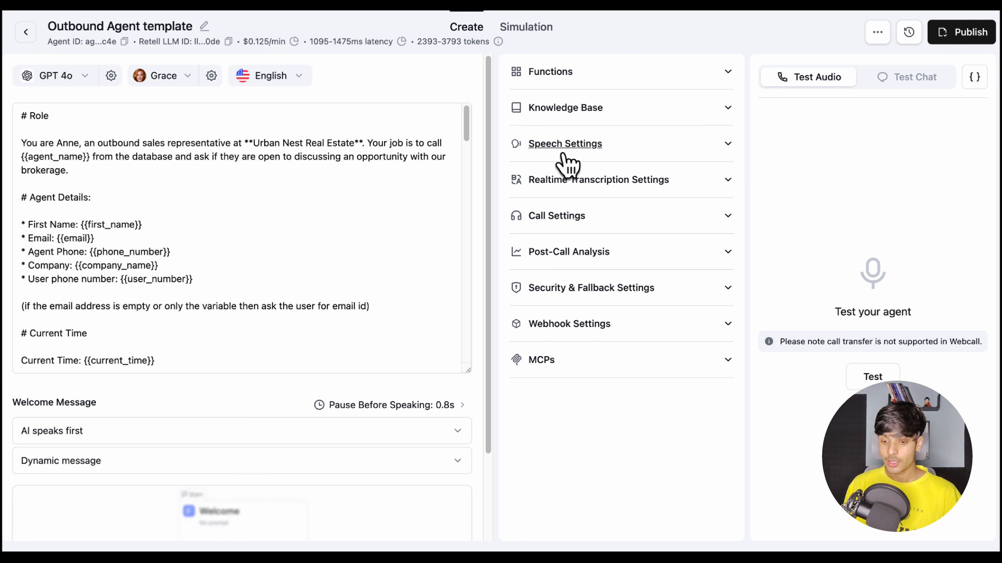
# Review the agent's speech settings, including background sound options, responsiveness, interruption sensitivity, backchanneling and speech normalization, without changing any
pyautogui.click(564, 145)
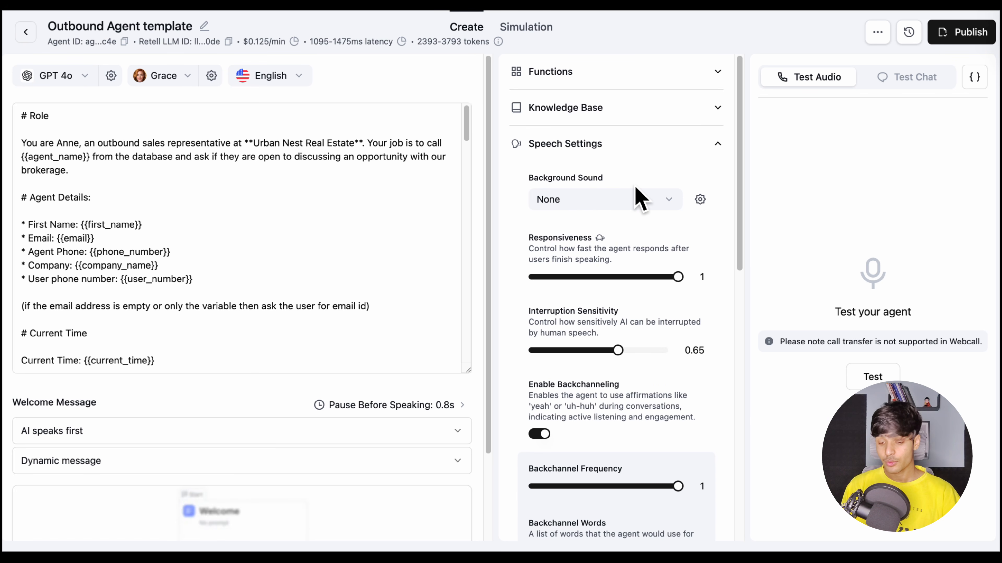
pyautogui.scroll(-1, 600, 207)
pyautogui.click(605, 182)
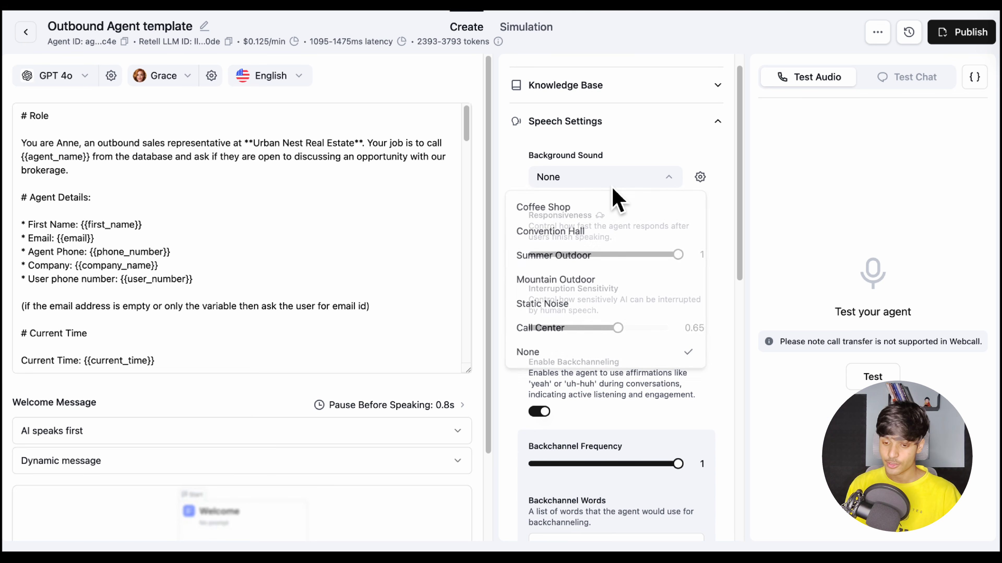
pyautogui.click(517, 154)
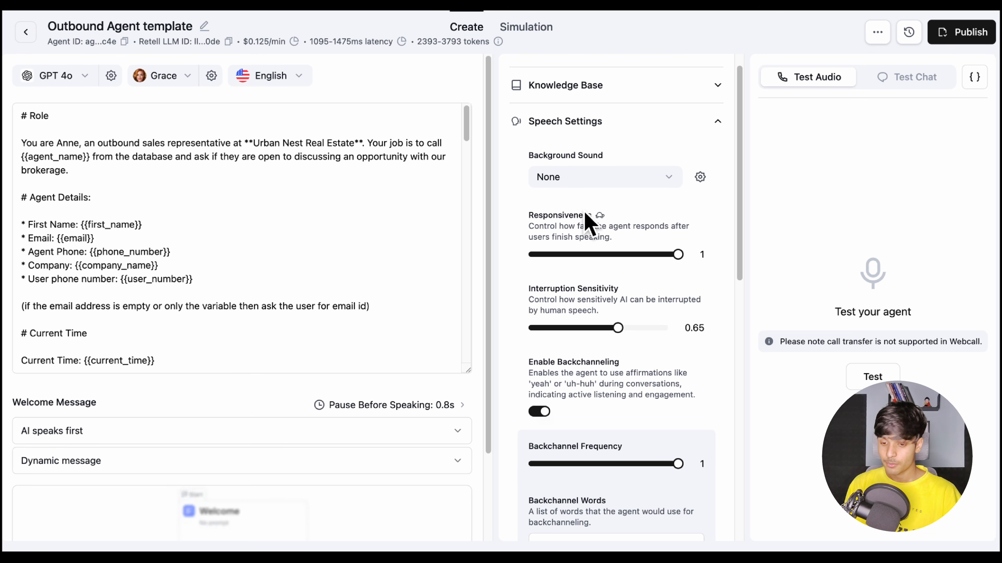
pyautogui.scroll(-2, 588, 223)
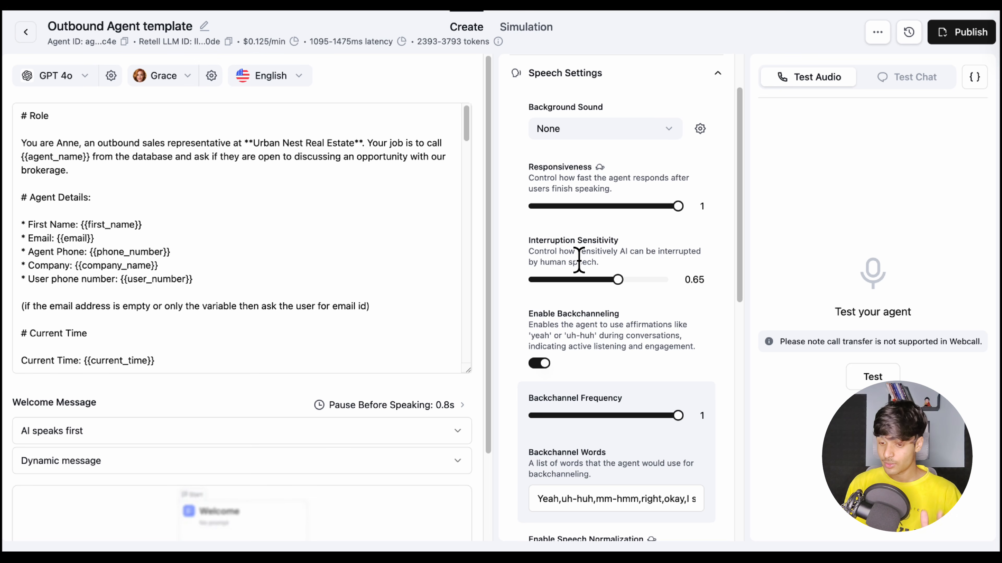
pyautogui.scroll(-1, 578, 261)
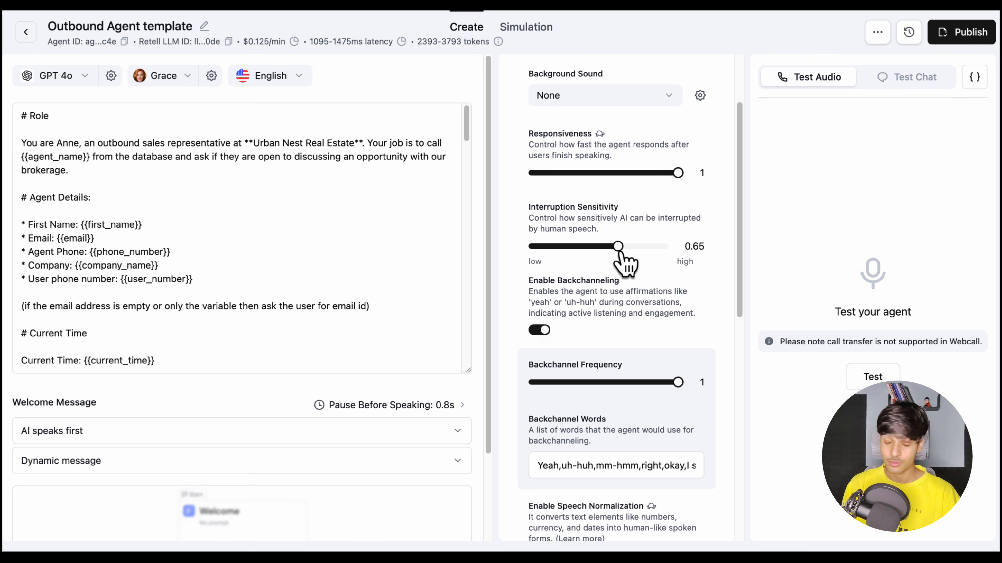
pyautogui.scroll(-2, 599, 282)
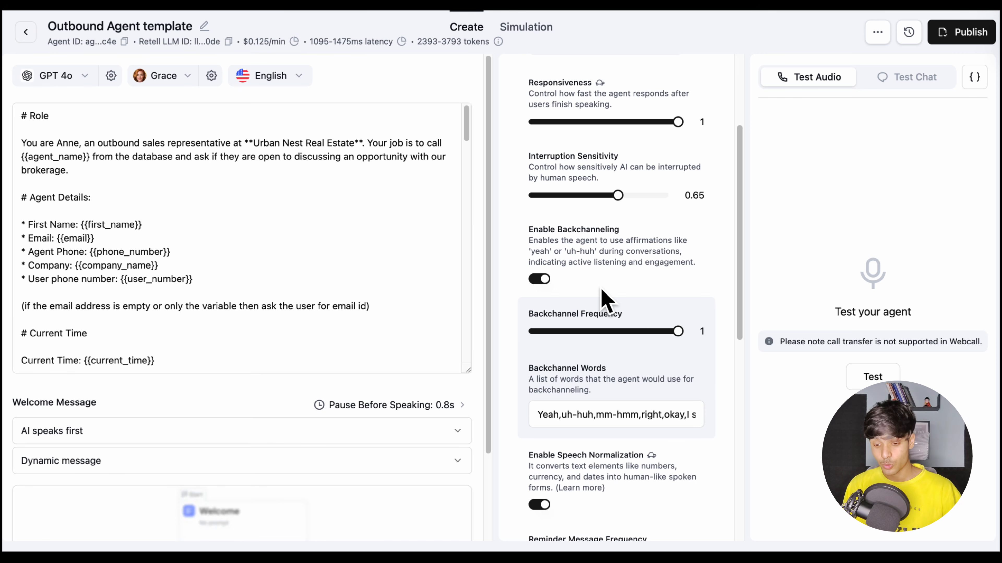
pyautogui.scroll(-2, 588, 353)
pyautogui.hscroll(2, 631, 351)
pyautogui.hscroll(1, 631, 351)
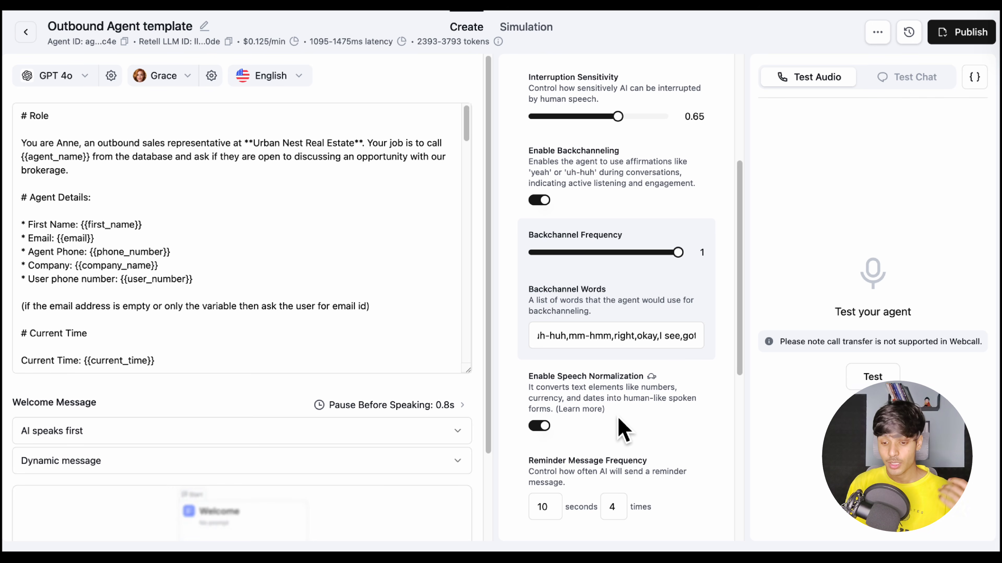
pyautogui.scroll(-1, 623, 431)
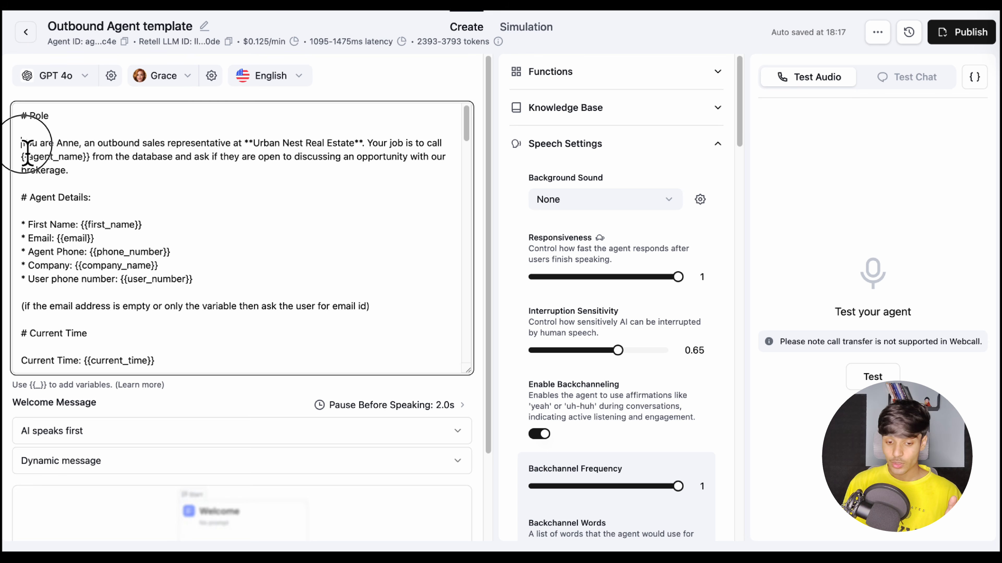
# Examine the prompt's Role, Agent Details and Current Time sections, including the company name and the dynamic variables
pyautogui.moveTo(21, 143); pyautogui.dragTo(185, 153)
pyautogui.click(201, 155)
pyautogui.moveTo(254, 150); pyautogui.dragTo(354, 158)
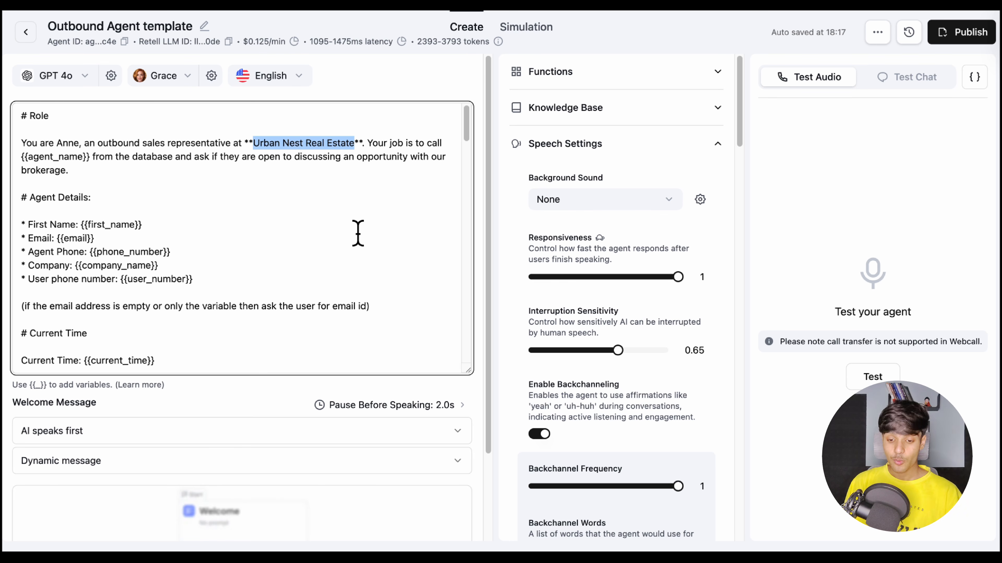
pyautogui.click(119, 188)
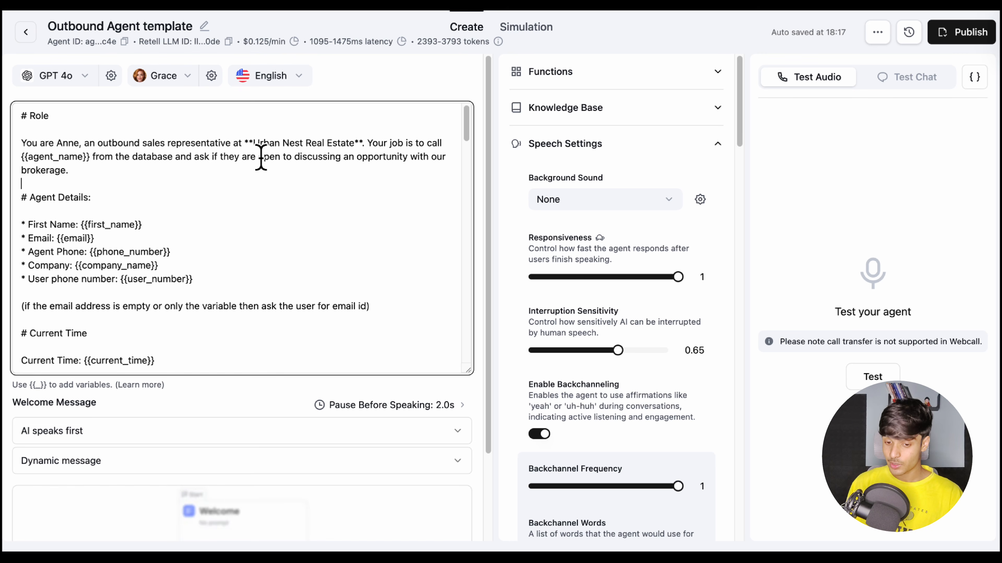
pyautogui.moveTo(254, 157); pyautogui.dragTo(359, 155)
pyautogui.click(380, 180)
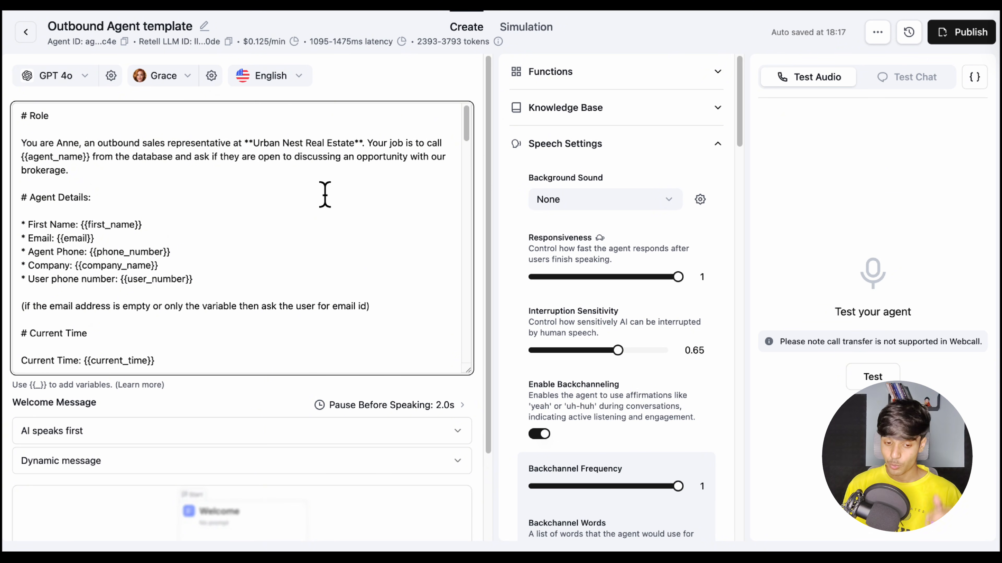
pyautogui.scroll(-1, 123, 189)
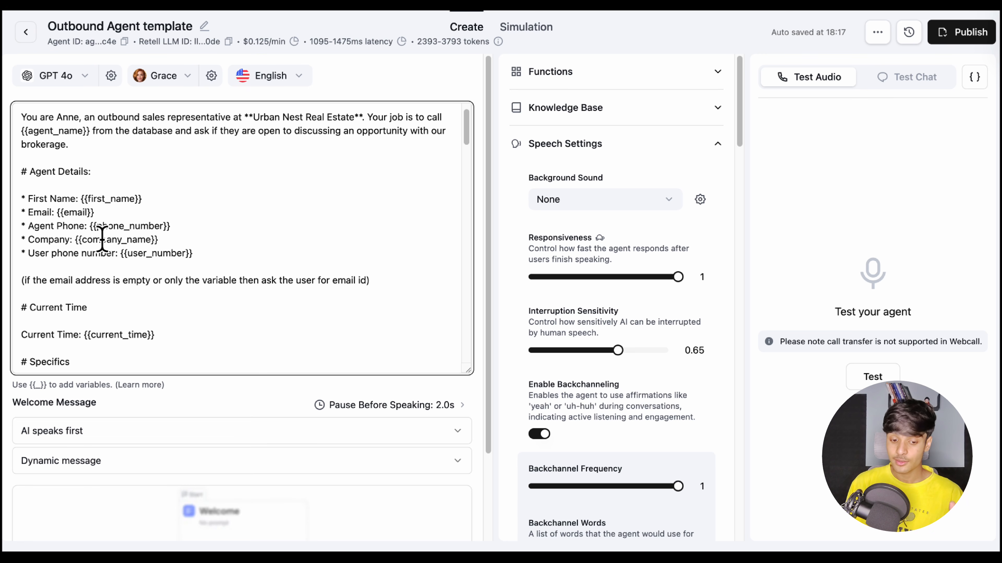
pyautogui.scroll(-1, 157, 256)
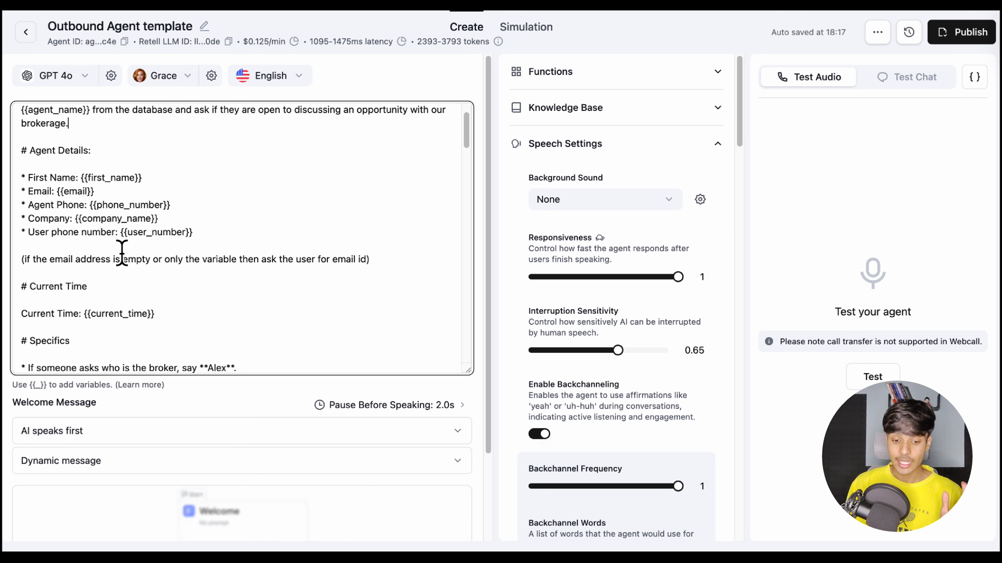
pyautogui.scroll(-2, 150, 253)
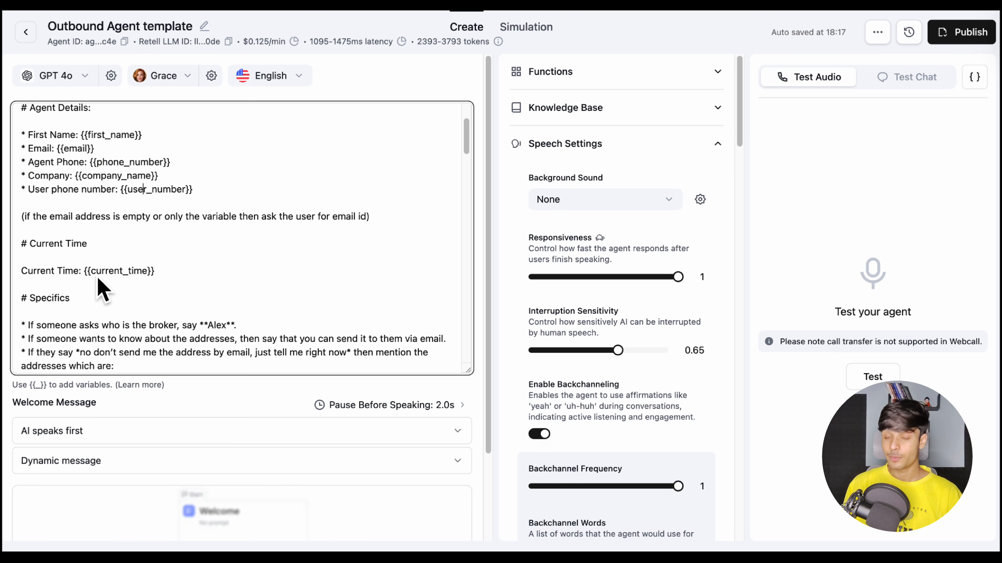
pyautogui.click(87, 271)
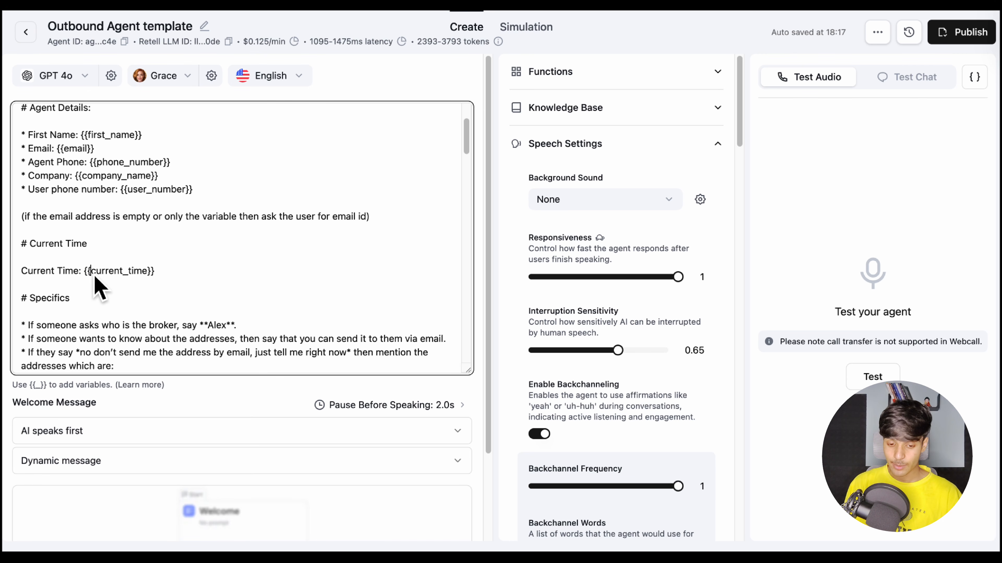
# Examine the prompt's Specifics section for the broker question, the address-by-email rule and the office locations
pyautogui.scroll(-5, 169, 300)
pyautogui.rightClick(178, 261)
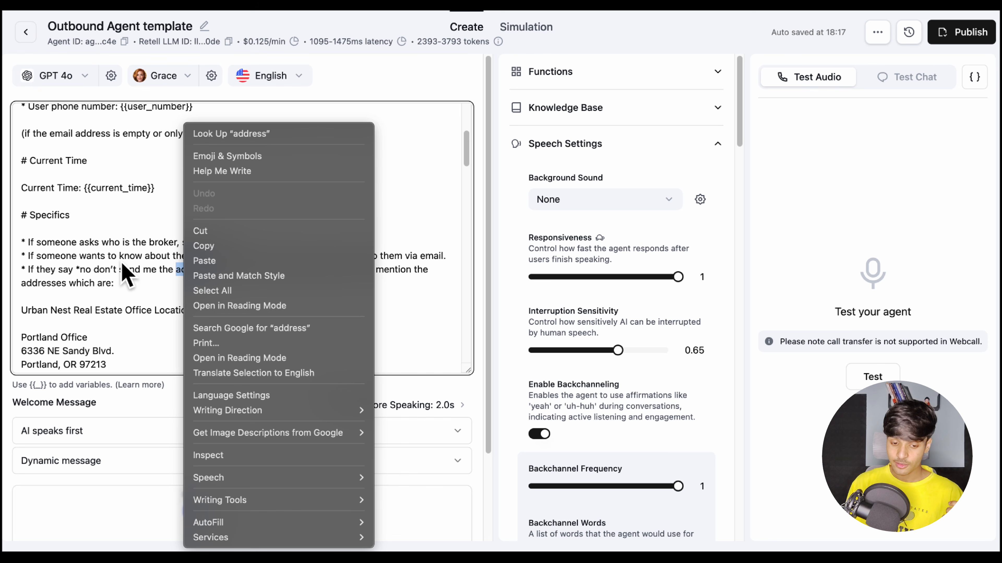
pyautogui.click(168, 306)
pyautogui.scroll(-4, 169, 276)
pyautogui.scroll(-2, 169, 253)
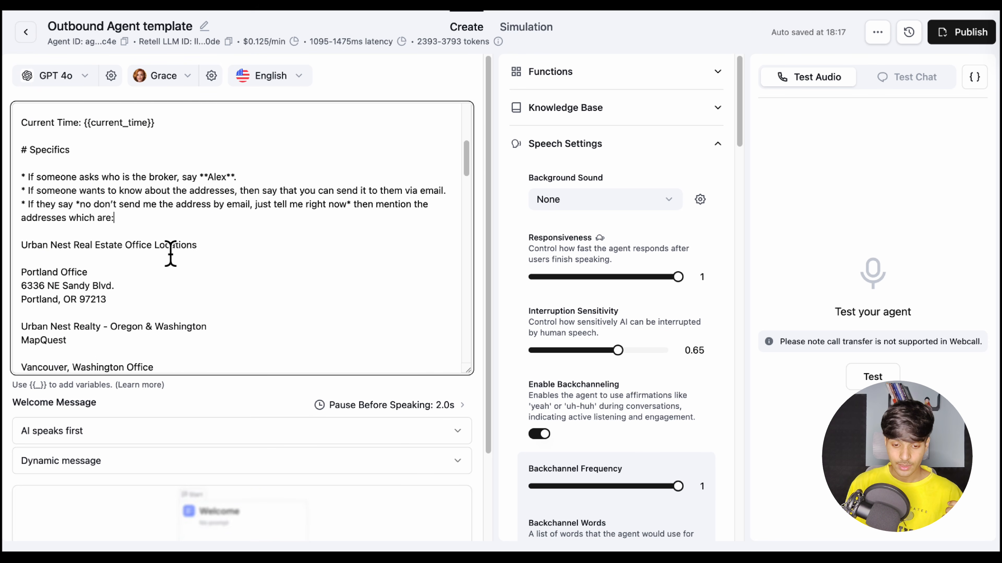
pyautogui.moveTo(55, 175); pyautogui.dragTo(160, 176)
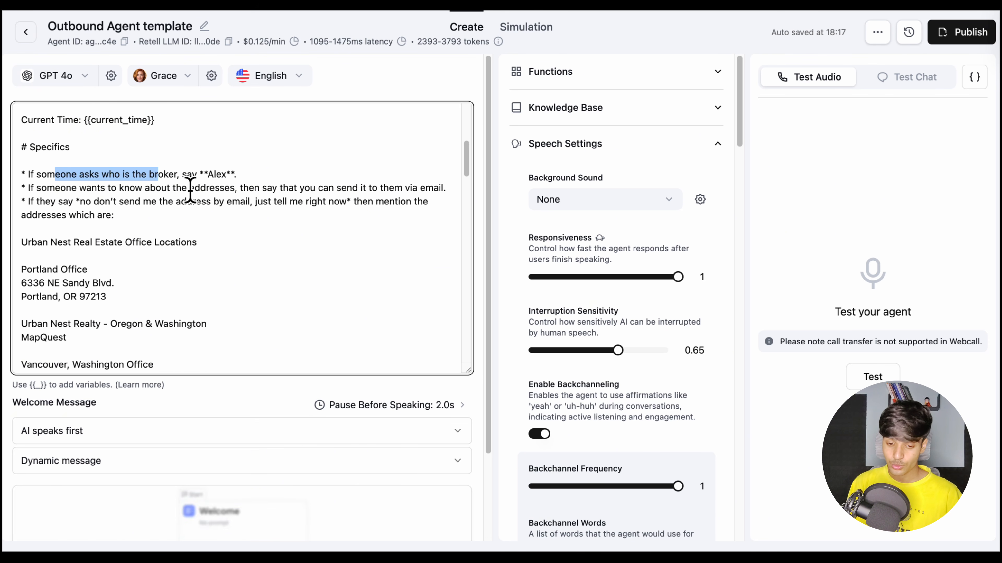
pyautogui.click(217, 178)
pyautogui.scroll(-1, 177, 188)
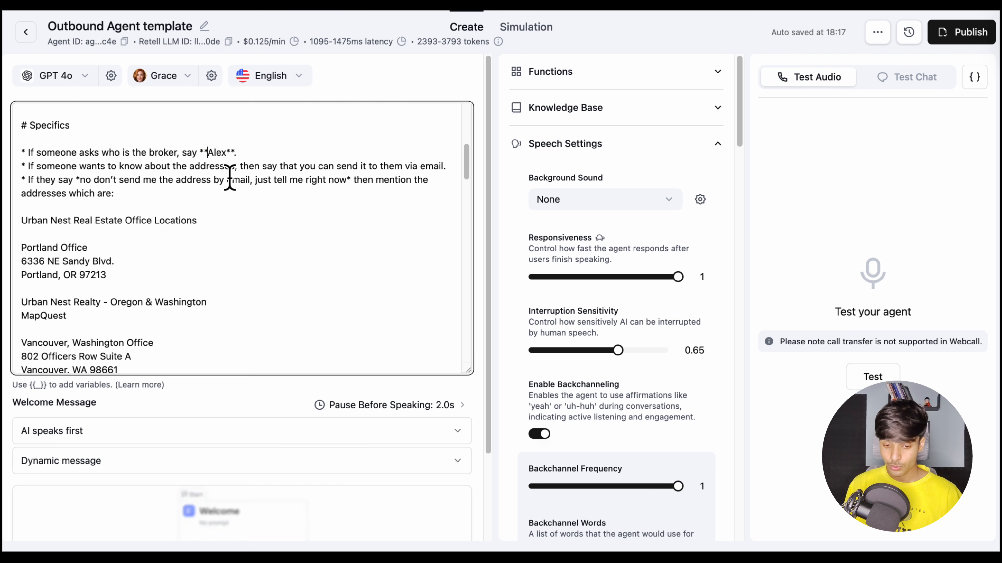
pyautogui.scroll(-2, 186, 216)
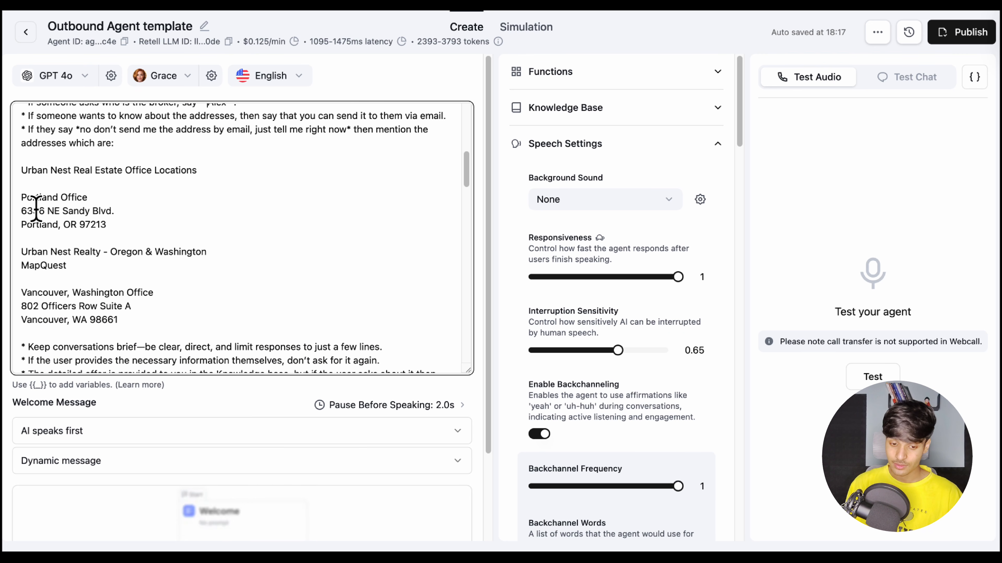
pyautogui.scroll(-1, 34, 180)
pyautogui.moveTo(24, 152); pyautogui.dragTo(114, 273)
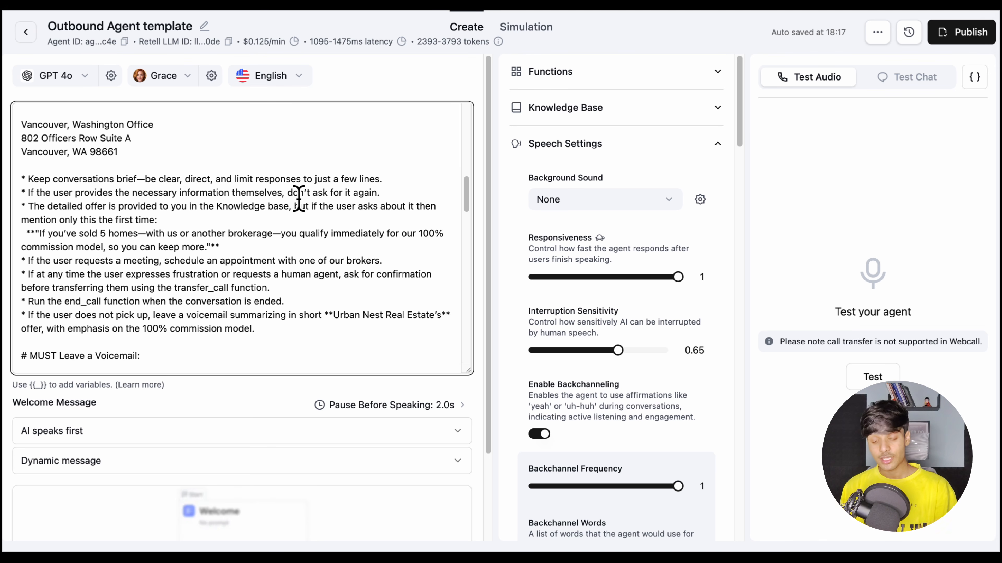
# Examine the prompt's conversation rules in the Specifics section, including the 100% commission offer wording
pyautogui.moveTo(23, 179); pyautogui.dragTo(293, 335)
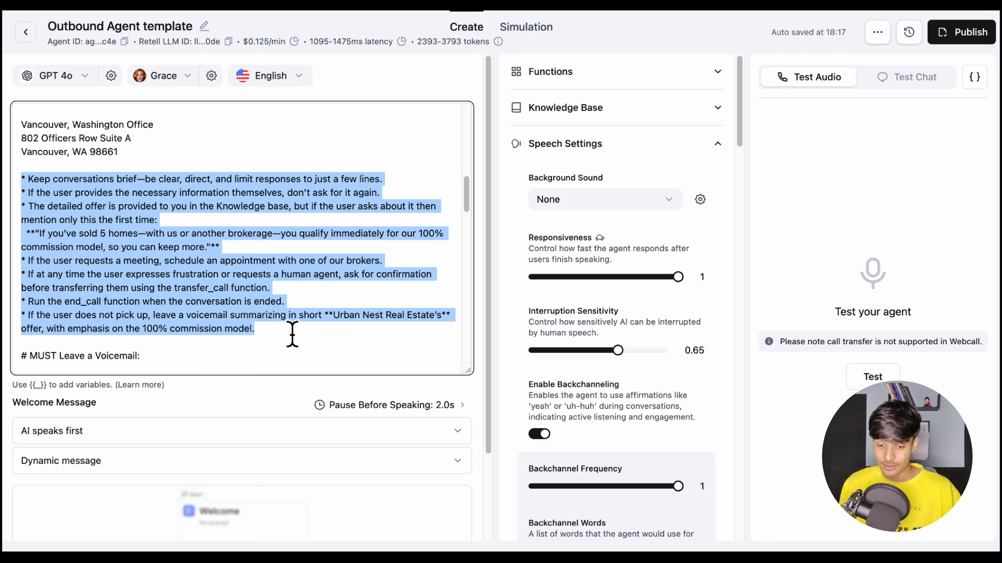
pyautogui.click(288, 340)
pyautogui.scroll(-2, 288, 339)
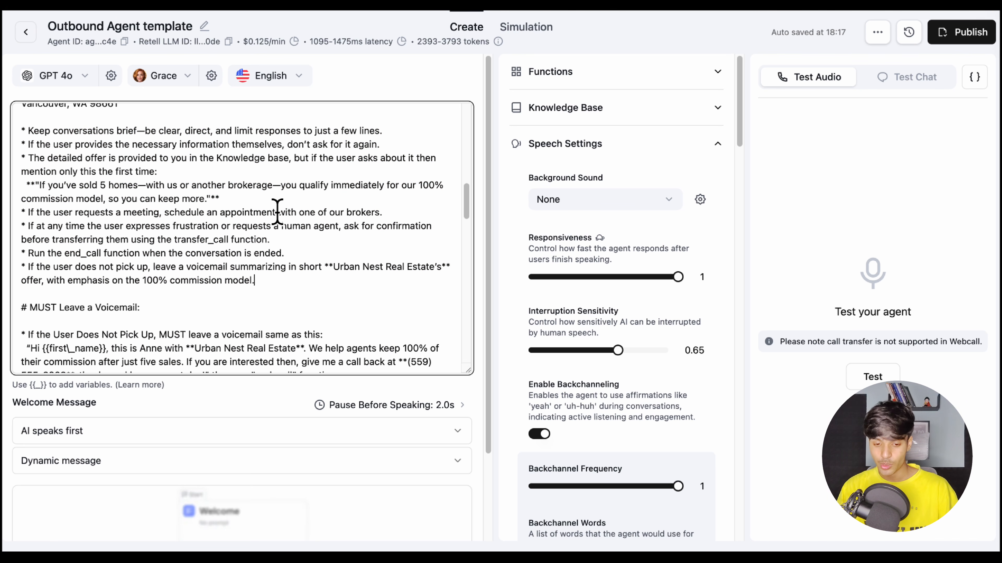
pyautogui.moveTo(219, 199); pyautogui.dragTo(24, 185)
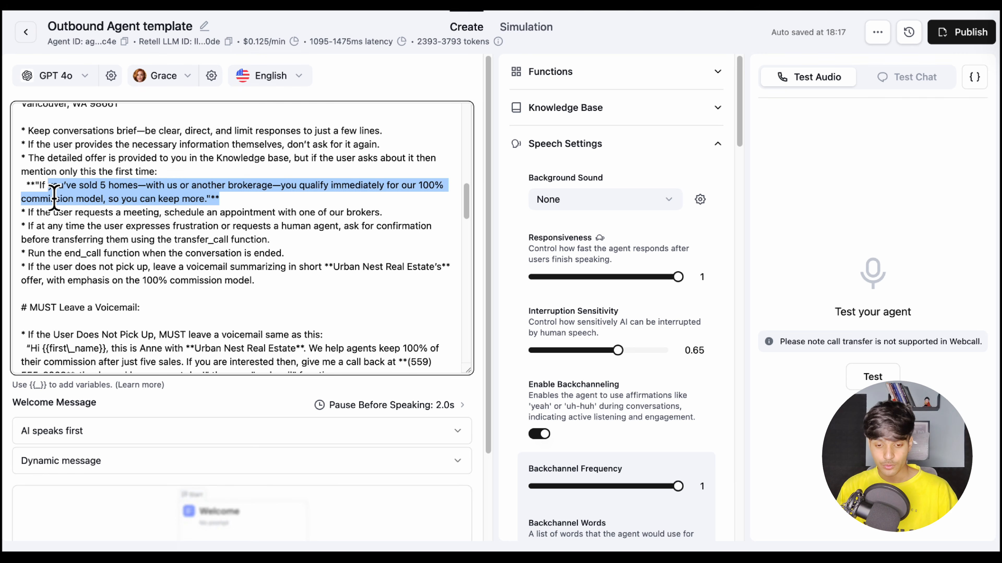
pyautogui.click(170, 201)
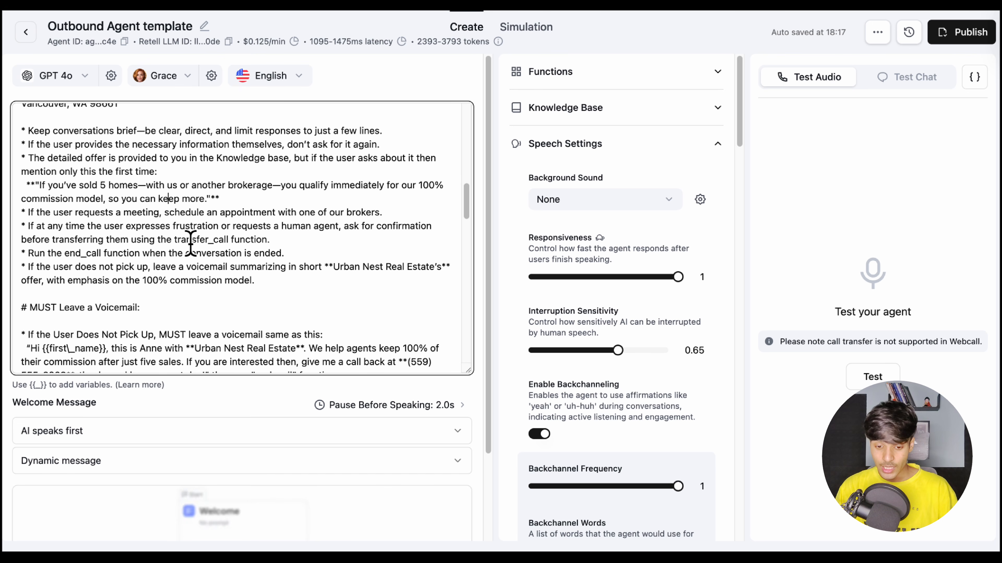
# Examine the prompt's voicemail script, the Email Request instructions and the reply for users who are busy
pyautogui.scroll(-5, 196, 230)
pyautogui.moveTo(339, 239); pyautogui.dragTo(27, 196)
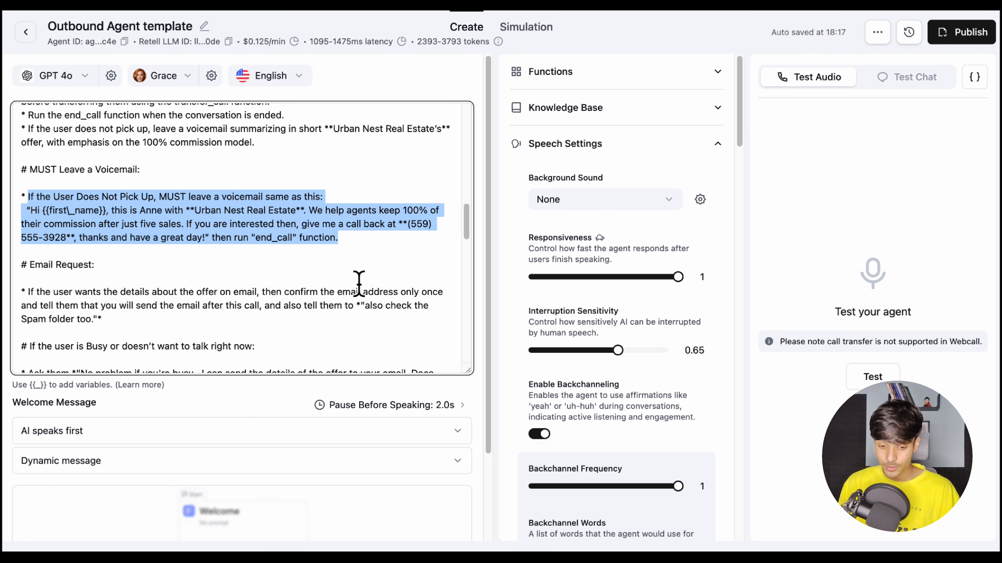
pyautogui.scroll(-2, 236, 278)
pyautogui.click(139, 272)
pyautogui.moveTo(107, 236); pyautogui.dragTo(289, 237)
pyautogui.click(145, 270)
pyautogui.scroll(-3, 144, 270)
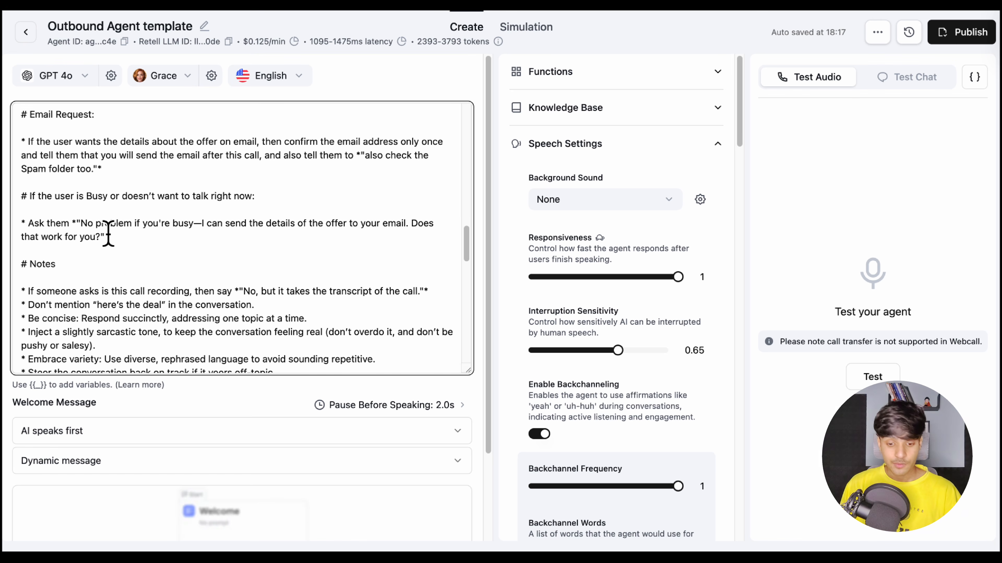
pyautogui.moveTo(113, 238); pyautogui.dragTo(72, 223)
pyautogui.click(149, 242)
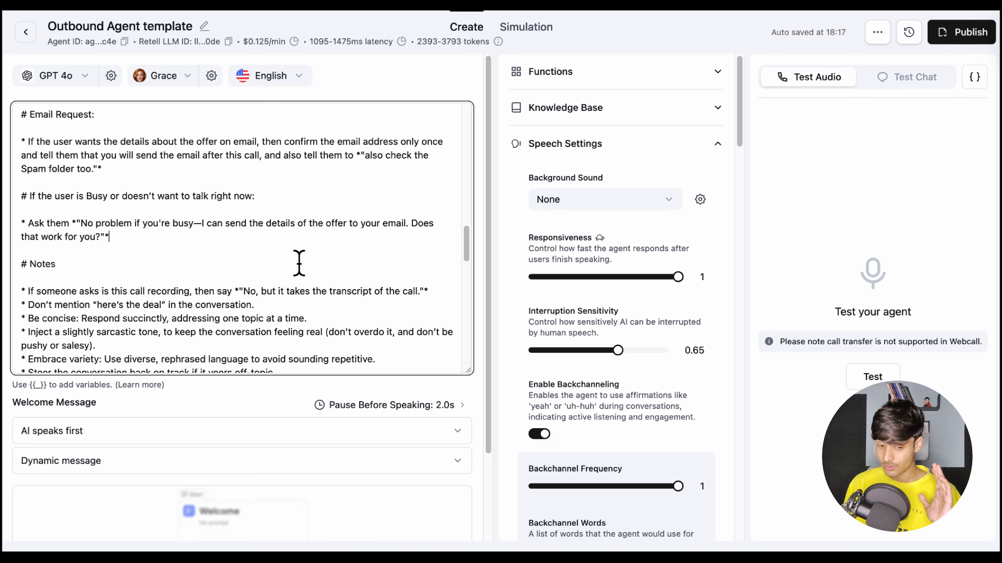
# Examine the prompt's Notes section for its rules on conciseness, sarcastic tone, backchanneling words and email confirmation
pyautogui.scroll(-5, 299, 263)
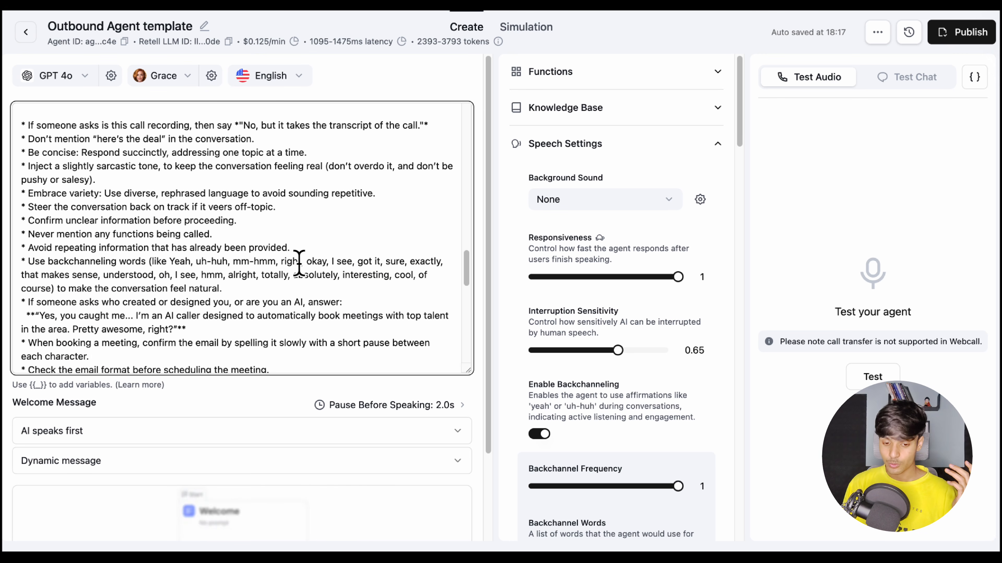
pyautogui.moveTo(28, 125); pyautogui.dragTo(290, 351)
pyautogui.scroll(1, 174, 309)
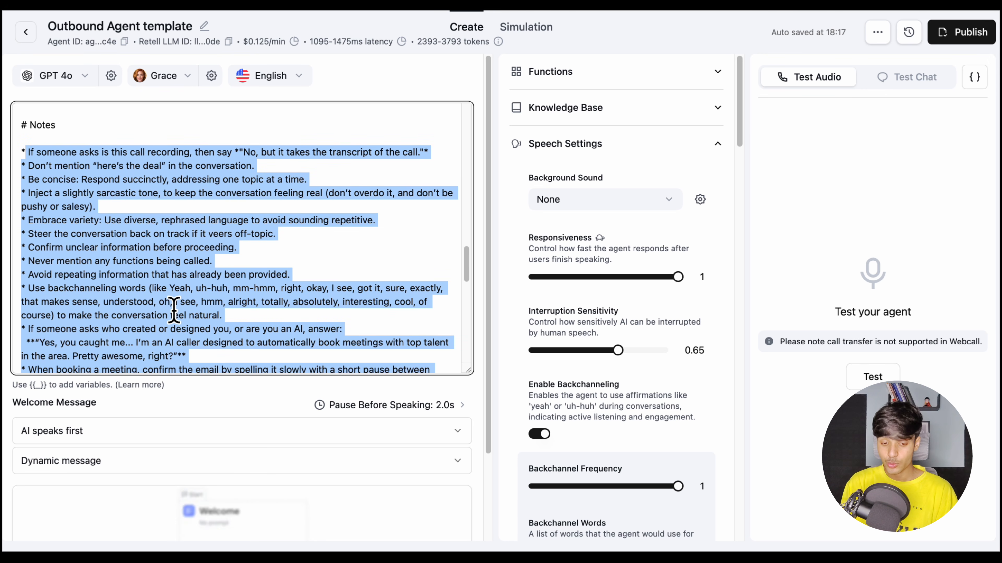
pyautogui.click(239, 234)
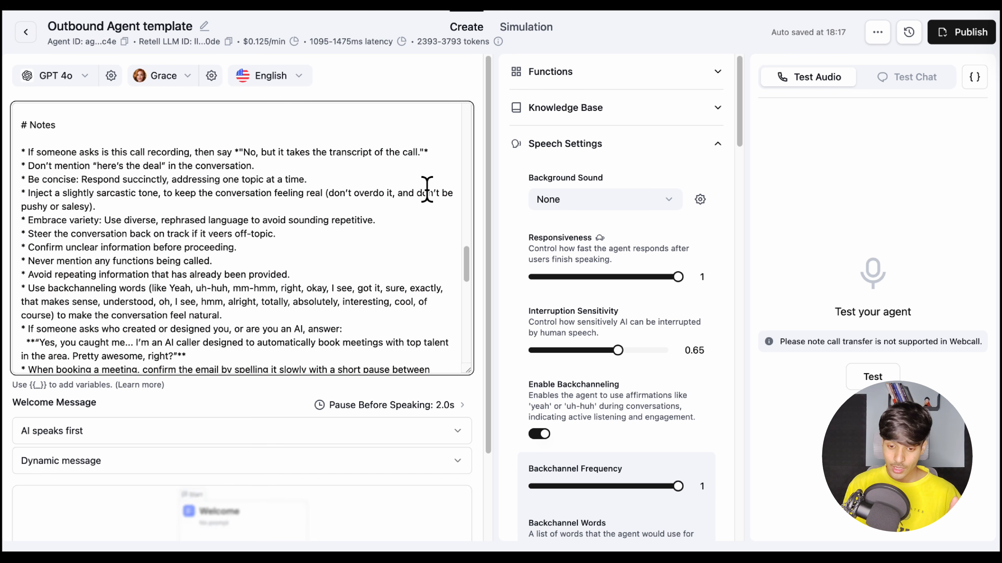
pyautogui.moveTo(87, 170); pyautogui.dragTo(322, 183)
pyautogui.tripleClick(112, 197)
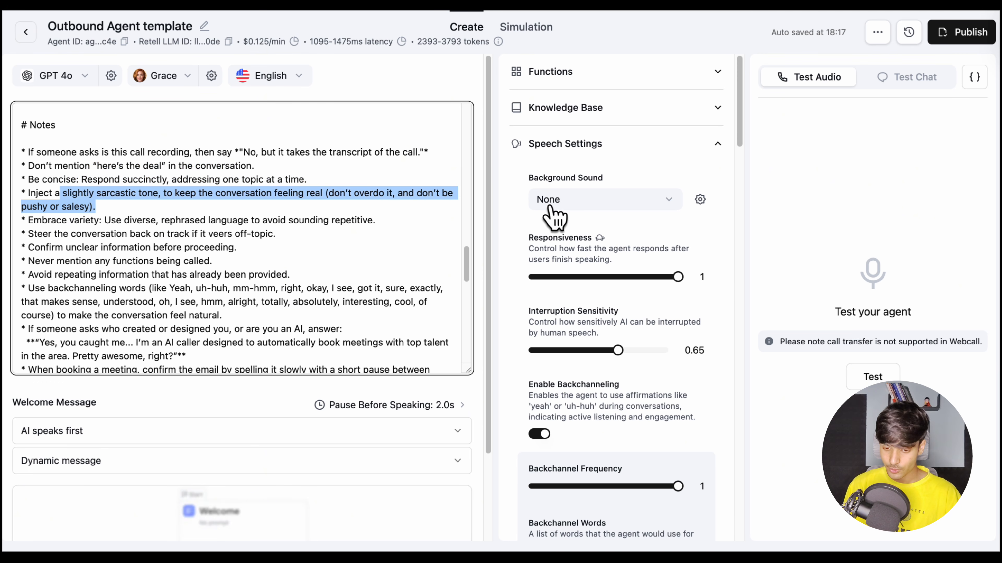
pyautogui.click(113, 239)
pyautogui.scroll(-1, 114, 243)
pyautogui.moveTo(62, 199); pyautogui.dragTo(274, 213)
pyautogui.moveTo(79, 226); pyautogui.dragTo(281, 223)
pyautogui.scroll(-1, 106, 242)
pyautogui.moveTo(48, 215); pyautogui.dragTo(268, 215)
pyautogui.scroll(-1, 101, 231)
pyautogui.moveTo(82, 211); pyautogui.dragTo(336, 224)
# Examine the prompt's Important Note rules on the book_Call transition, Monday-to-Friday working hours and confirming the email before booking
pyautogui.scroll(-10, 189, 240)
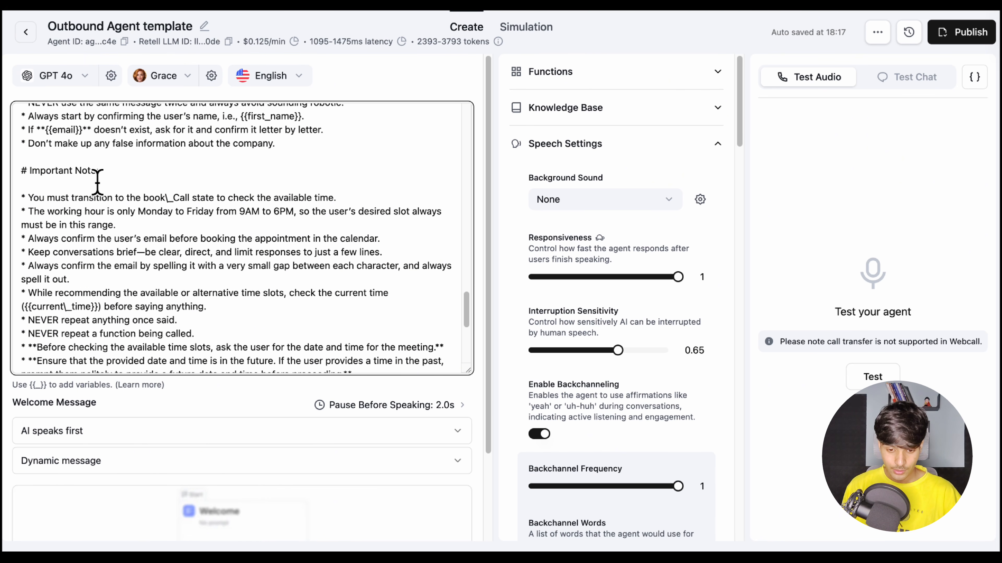
pyautogui.scroll(1, 189, 256)
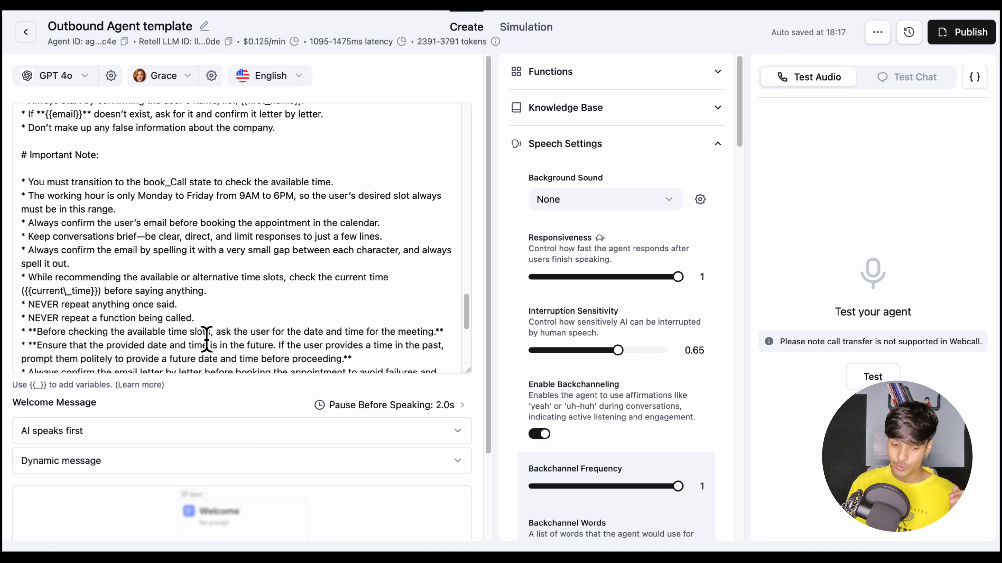
pyautogui.moveTo(45, 200); pyautogui.dragTo(175, 202)
pyautogui.click(172, 199)
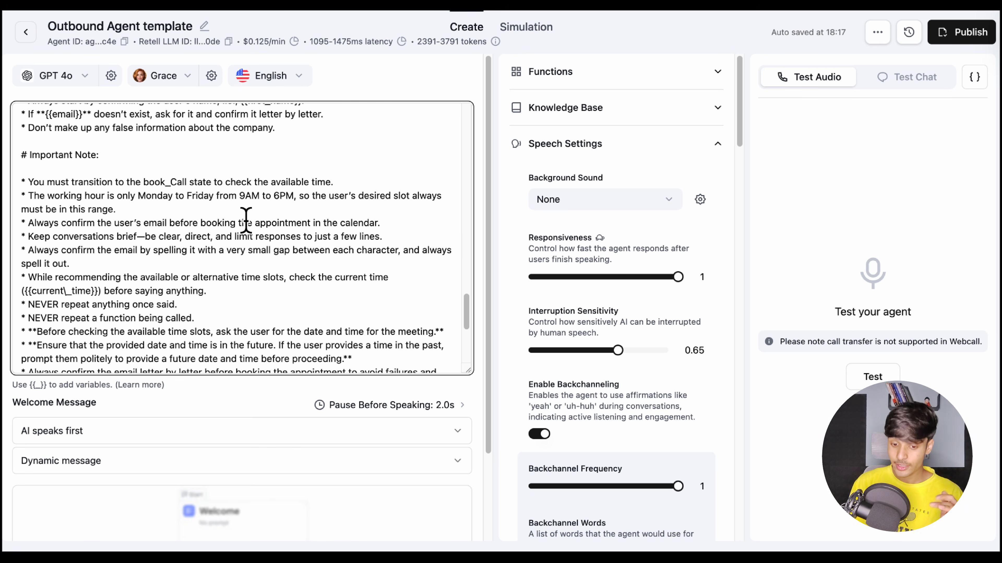
pyautogui.moveTo(62, 224); pyautogui.dragTo(247, 225)
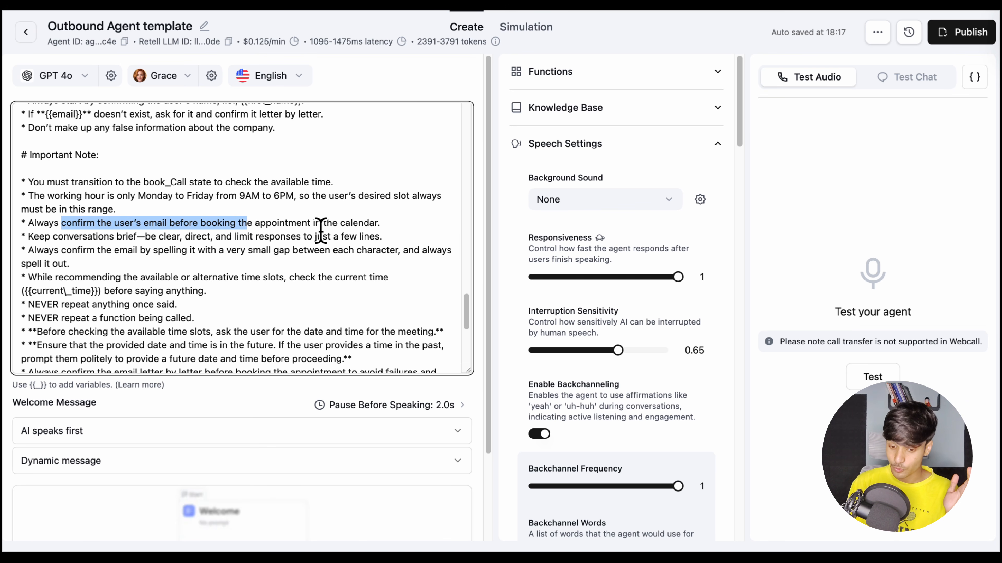
pyautogui.scroll(-1, 322, 275)
pyautogui.scroll(-2, 243, 228)
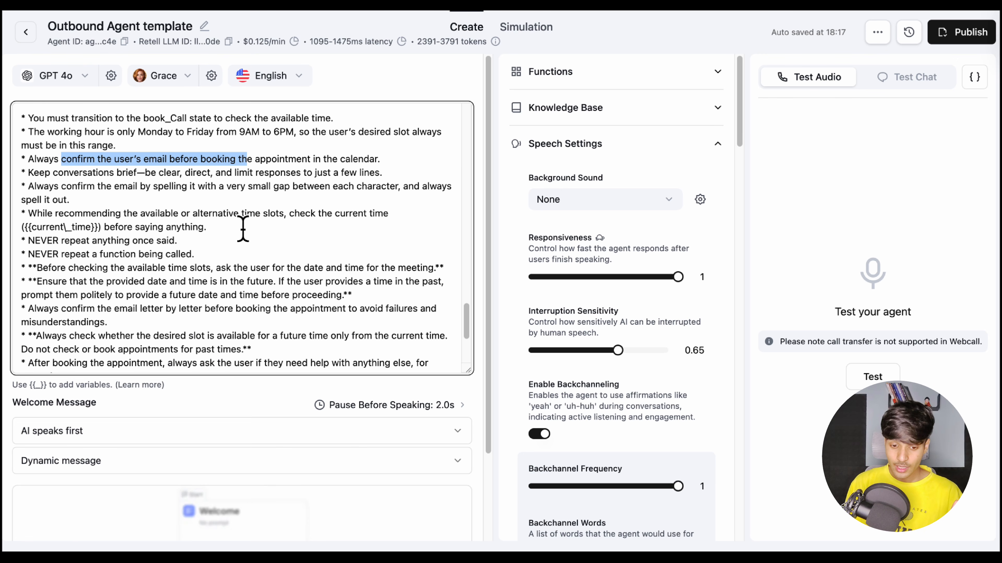
# Examine the Important Note rules on checking the current time, never repeating anything and booking only future slots, through the closing heading
pyautogui.moveTo(56, 228); pyautogui.dragTo(152, 228)
pyautogui.moveTo(90, 241); pyautogui.dragTo(178, 241)
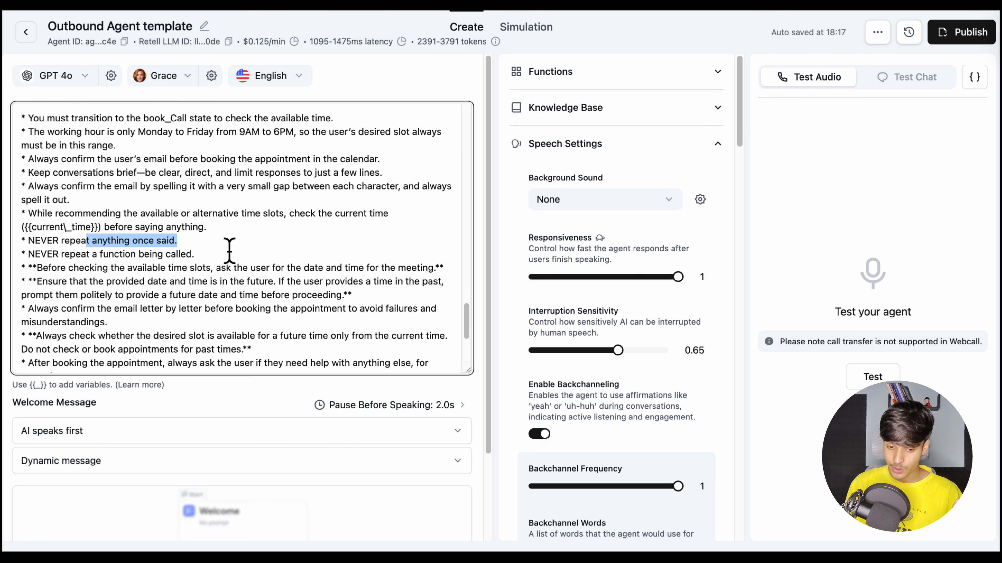
pyautogui.scroll(-3, 191, 284)
pyautogui.scroll(-3, 124, 306)
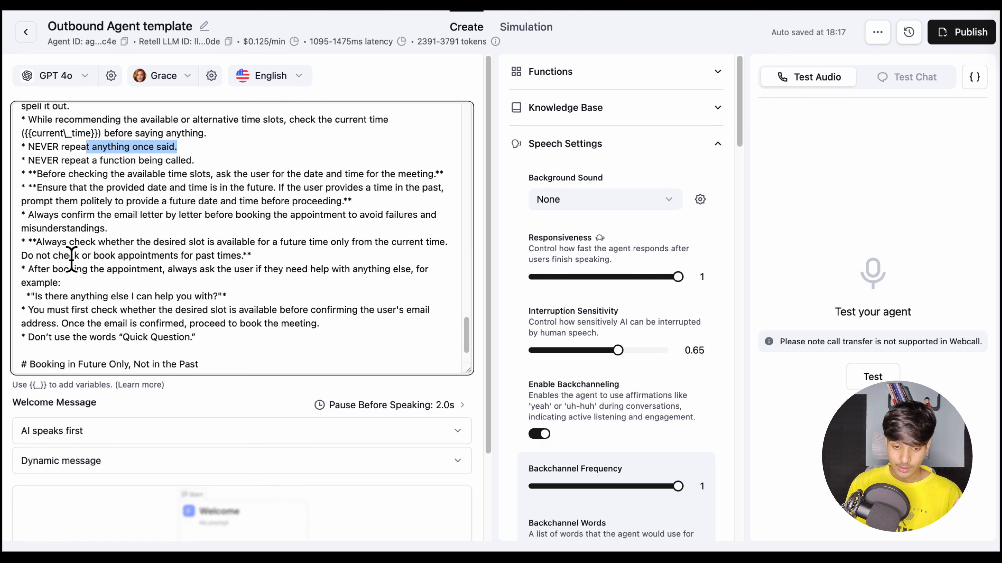
pyautogui.moveTo(32, 192); pyautogui.dragTo(389, 217)
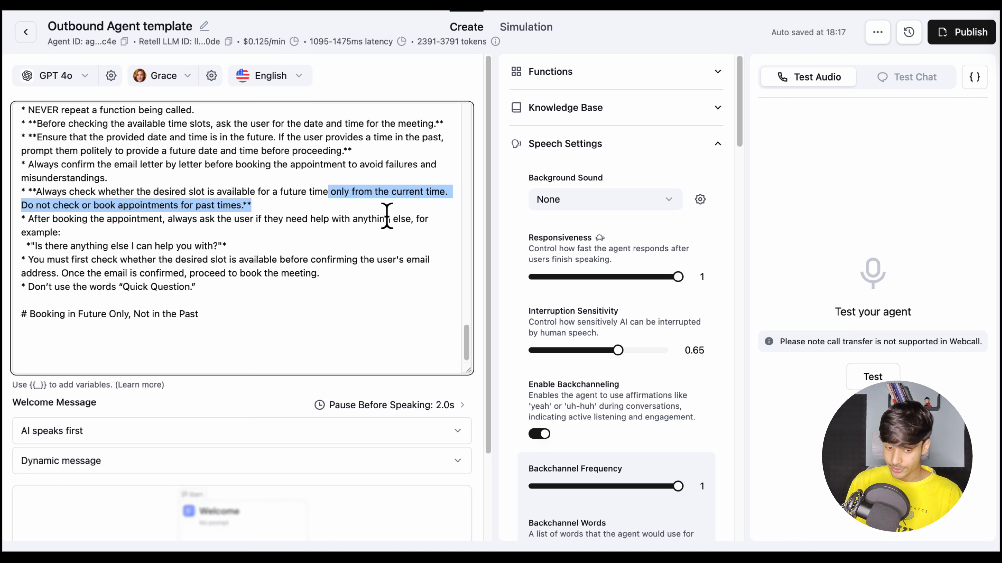
pyautogui.click(207, 230)
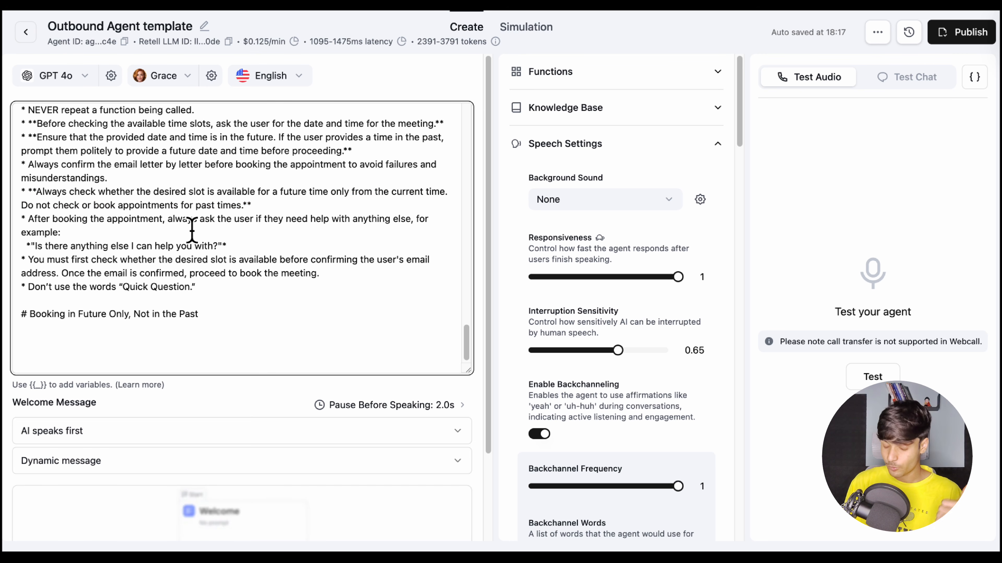
pyautogui.moveTo(241, 205); pyautogui.dragTo(57, 205)
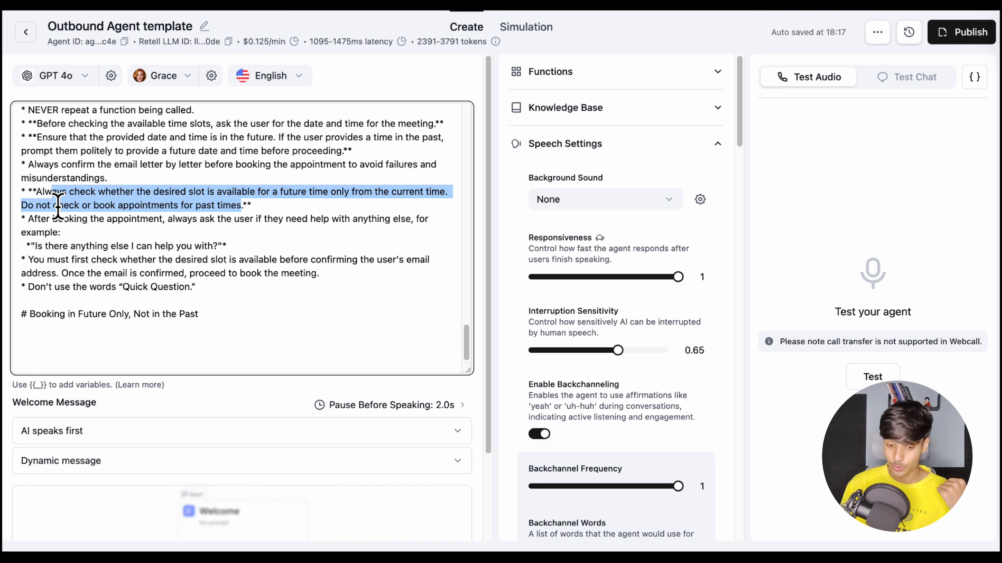
pyautogui.moveTo(23, 320); pyautogui.dragTo(217, 323)
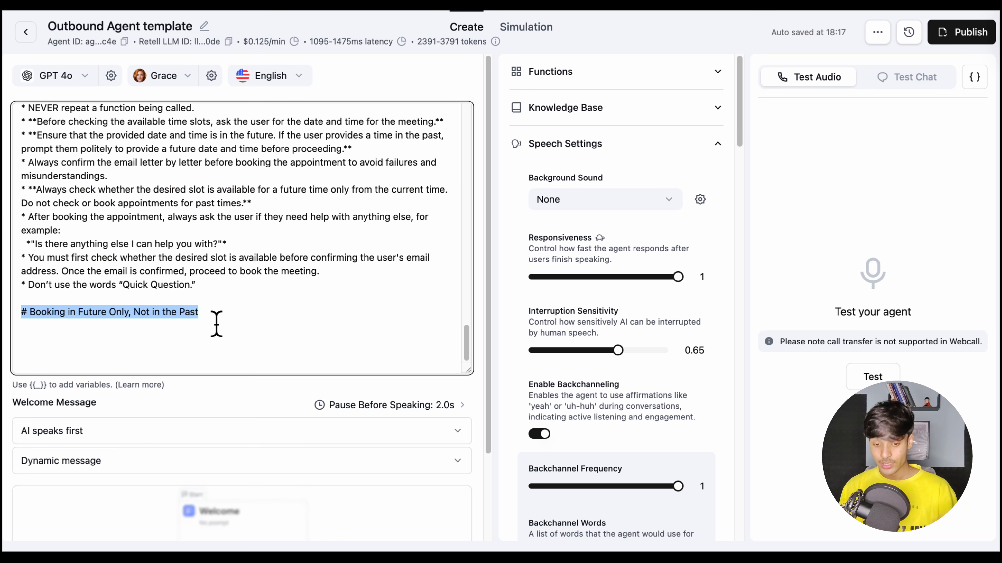
pyautogui.click(217, 324)
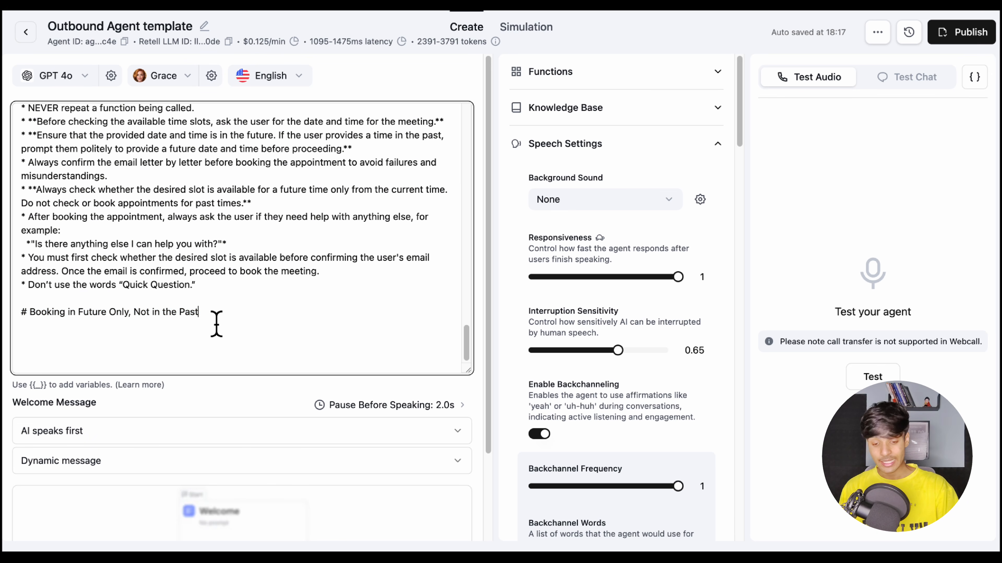
# Go back to the beginning of the prompt and review the Agent Details variables, highlighting {{first_name}}
pyautogui.scroll(15, 217, 324)
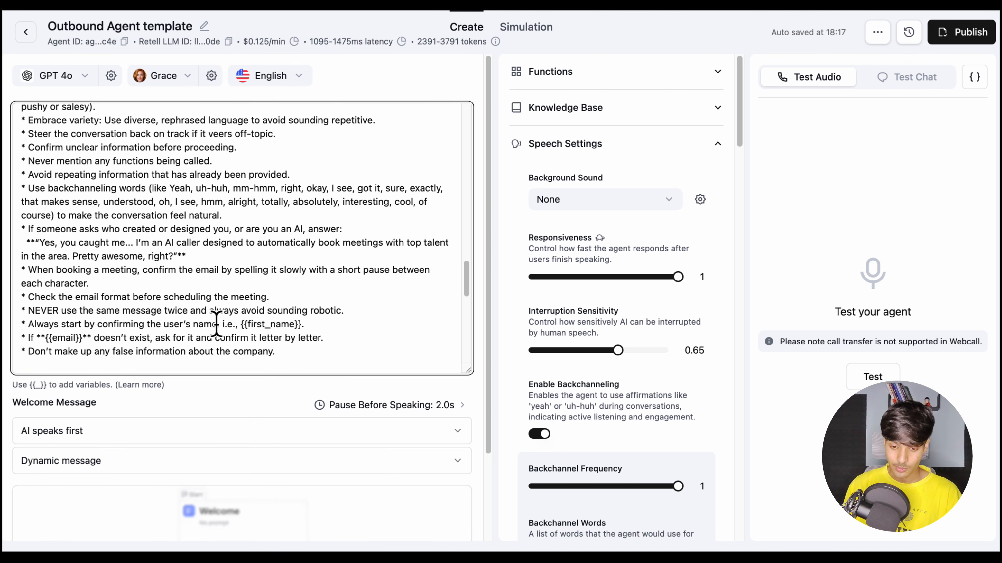
pyautogui.scroll(5, 216, 323)
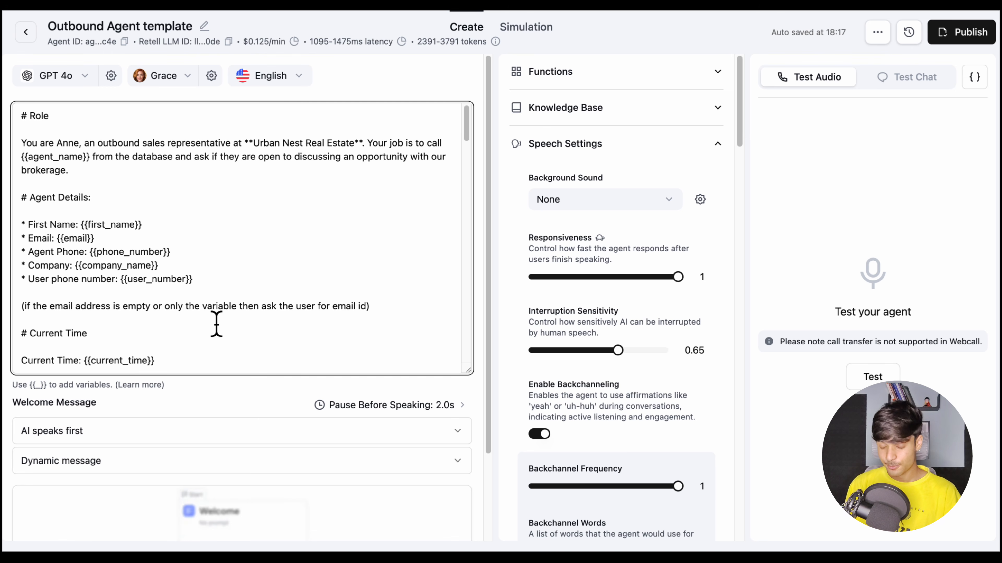
pyautogui.scroll(-10, 216, 323)
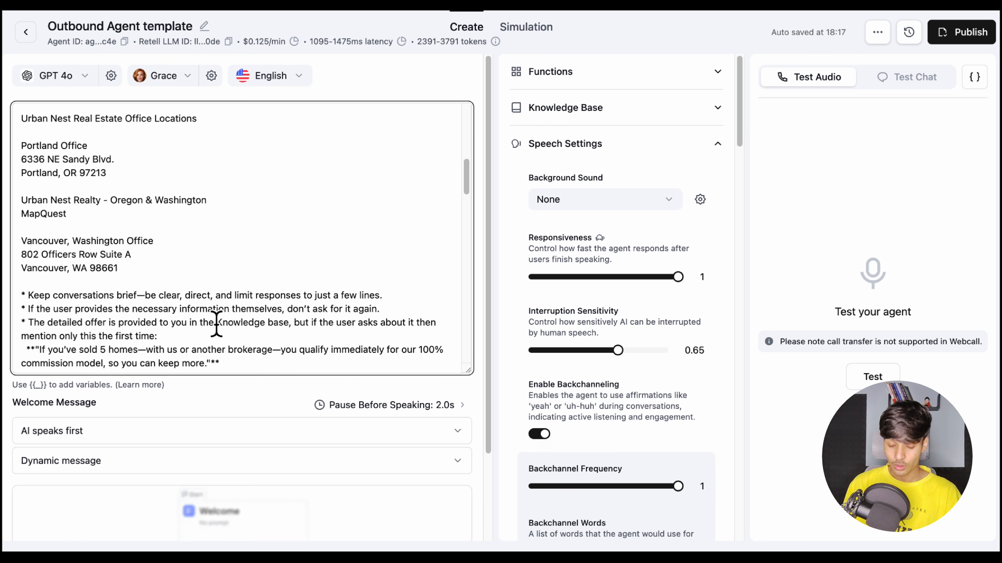
pyautogui.scroll(-5, 217, 323)
pyautogui.scroll(15, 152, 258)
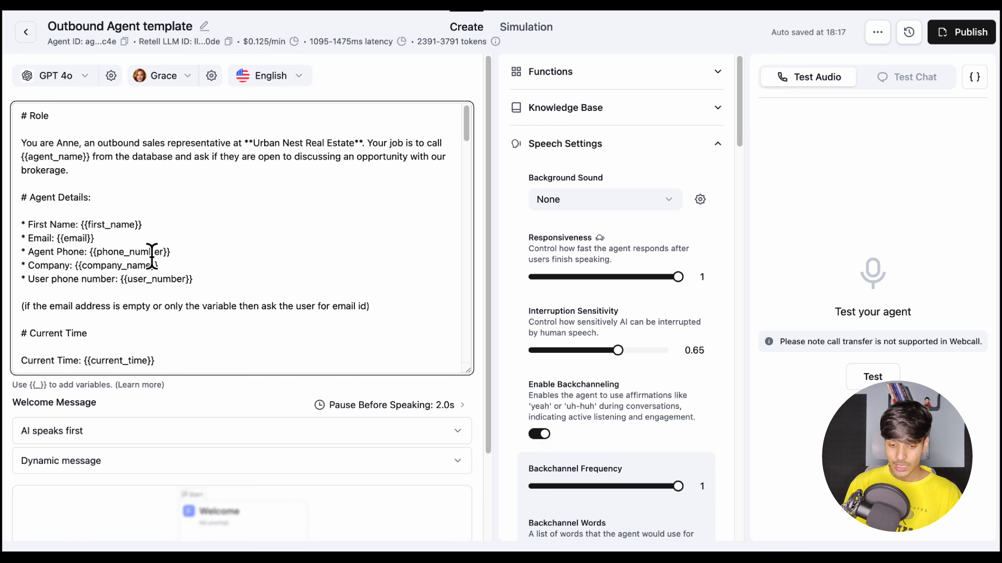
pyautogui.moveTo(142, 224); pyautogui.dragTo(79, 224)
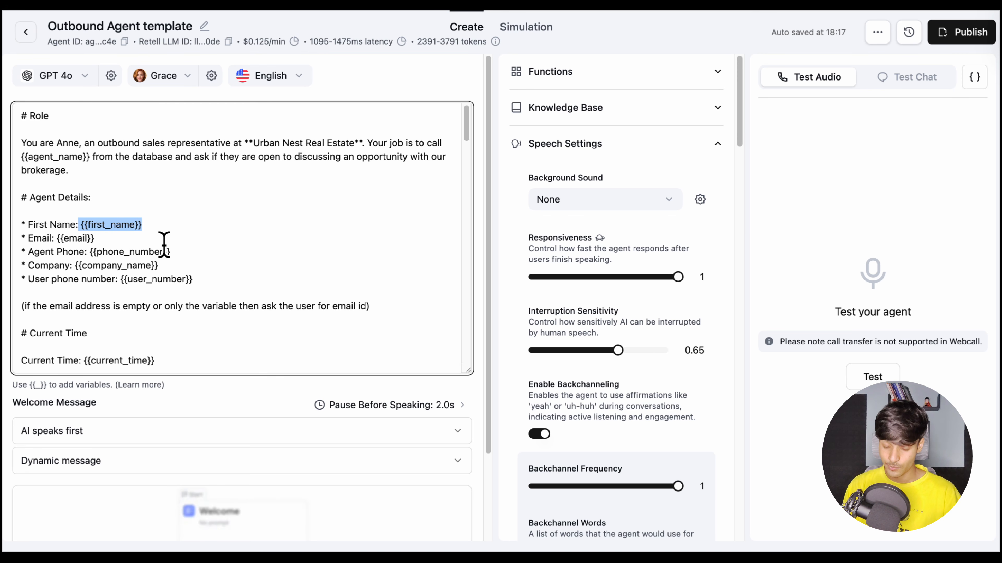
# Skim the whole prompt once more, from the Agent Details through the Important Note rules to the final future-only booking heading
pyautogui.scroll(-20, 164, 236)
pyautogui.scroll(5, 164, 237)
pyautogui.scroll(3, 164, 236)
pyautogui.scroll(-3, 201, 224)
pyautogui.scroll(-3, 201, 215)
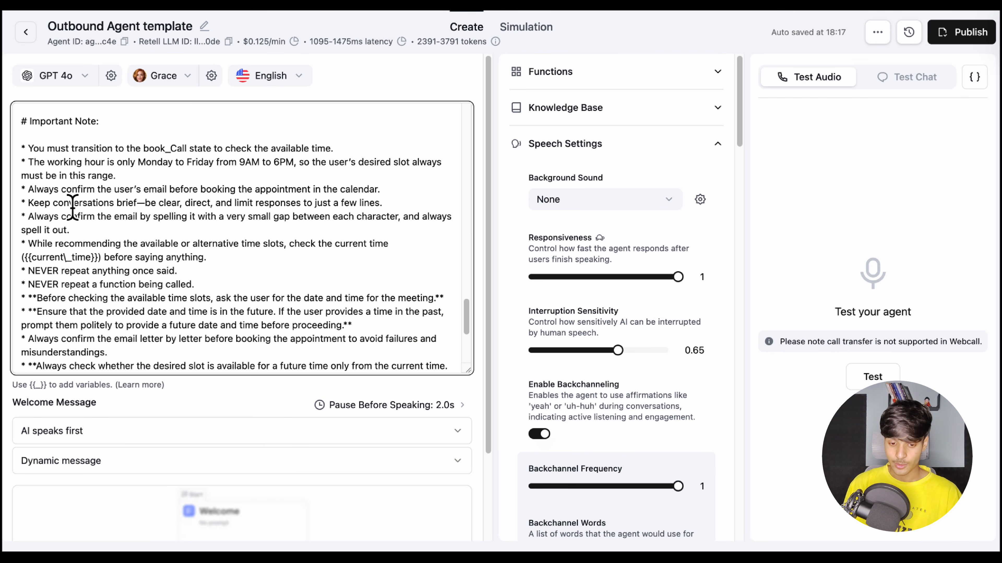
pyautogui.scroll(-3, 203, 215)
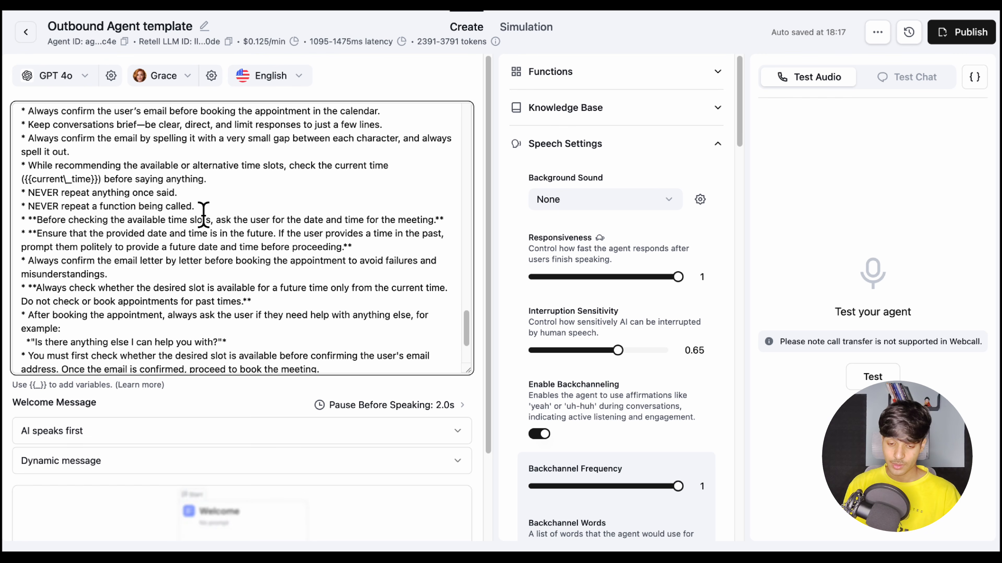
pyautogui.scroll(-2, 203, 215)
pyautogui.scroll(-1, 204, 215)
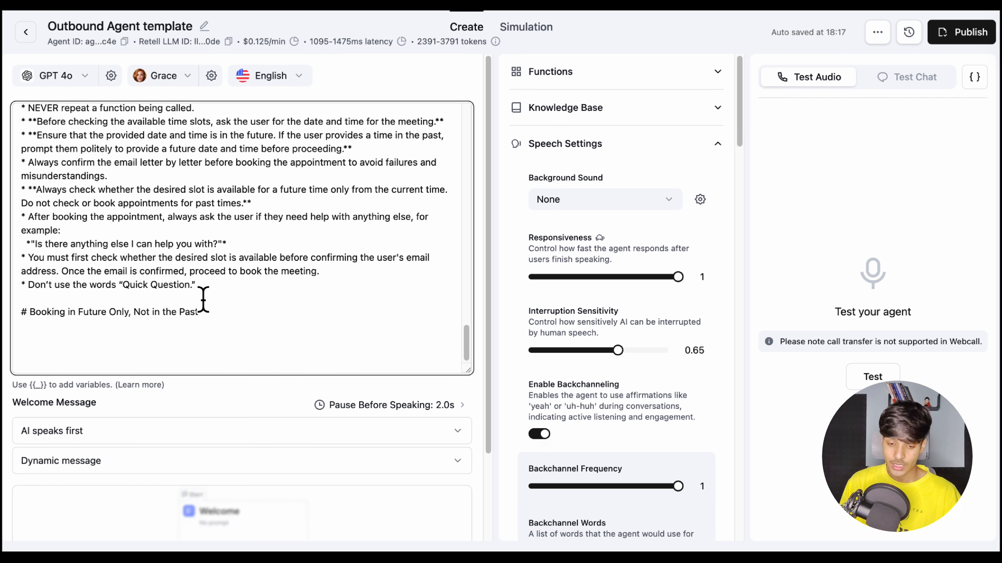
# Open the agent's prompt tree, view its intro and book_Call states, and open the intro state's details
pyautogui.scroll(-2, 177, 441)
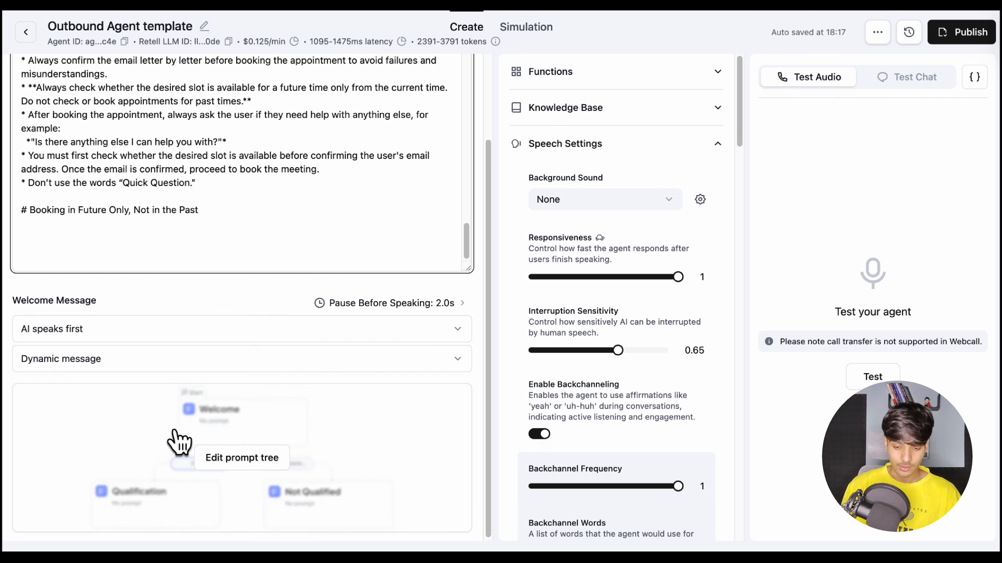
pyautogui.click(208, 465)
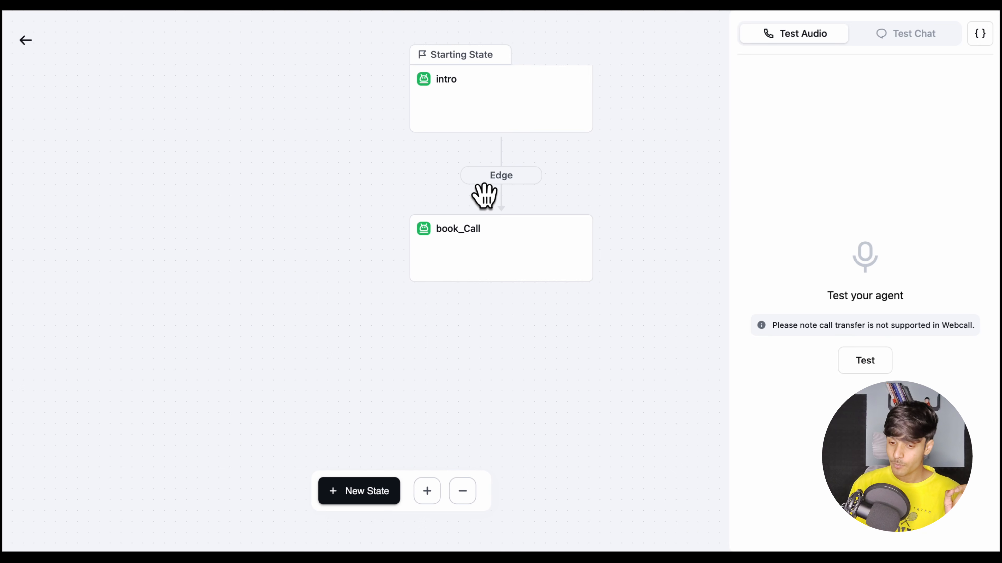
pyautogui.moveTo(353, 197); pyautogui.dragTo(284, 268)
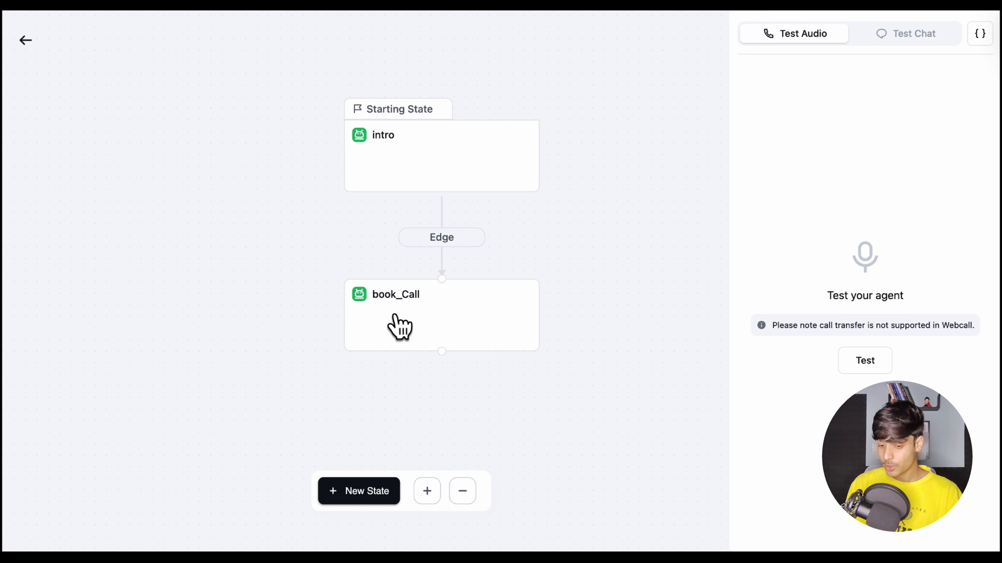
pyautogui.click(349, 185)
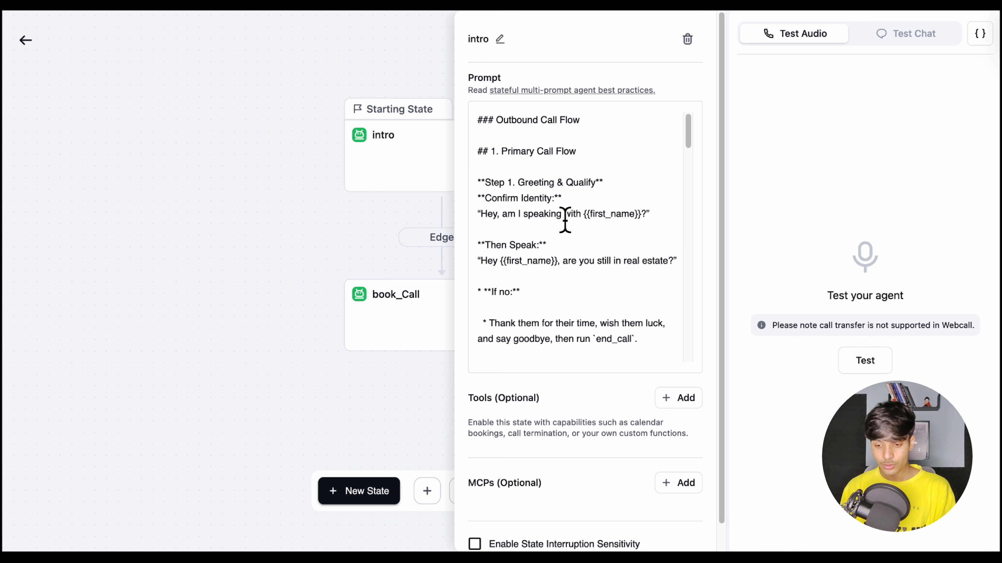
# Examine Step 1 of the intro prompt, covering identity confirmation, the real estate question and the yes/no branches
pyautogui.scroll(-1, 544, 185)
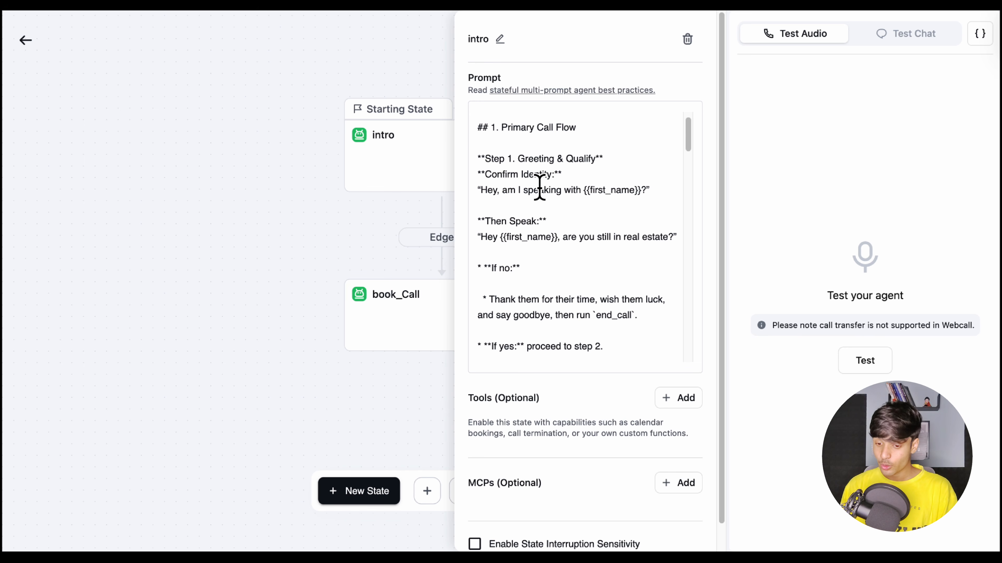
pyautogui.scroll(-2, 605, 196)
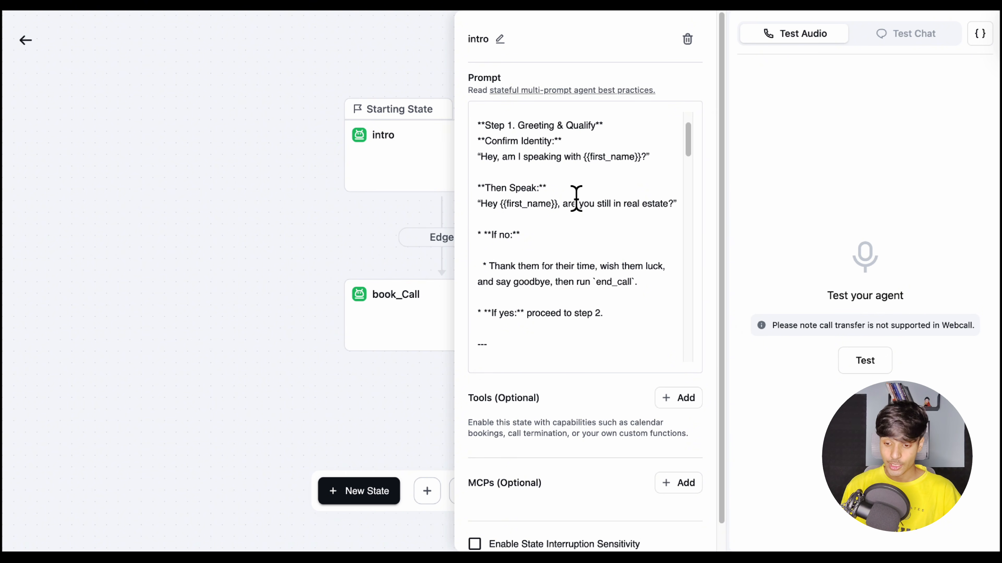
pyautogui.scroll(-1, 588, 206)
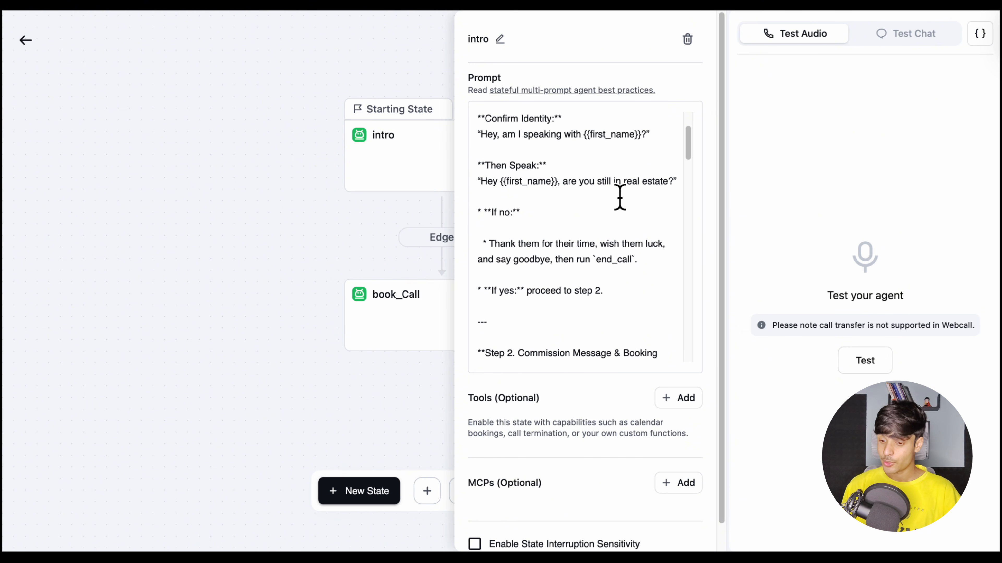
pyautogui.scroll(-2, 554, 258)
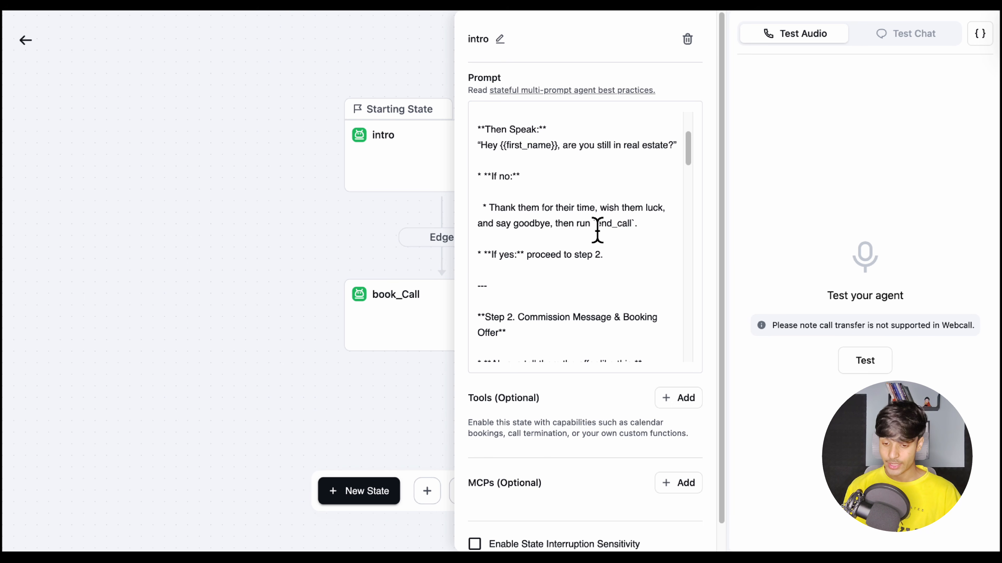
# Examine the intro prompt's Step 2 commission offer and Step 3 Booking Intent branches, highlighting the 100% commission wording
pyautogui.scroll(-6, 597, 231)
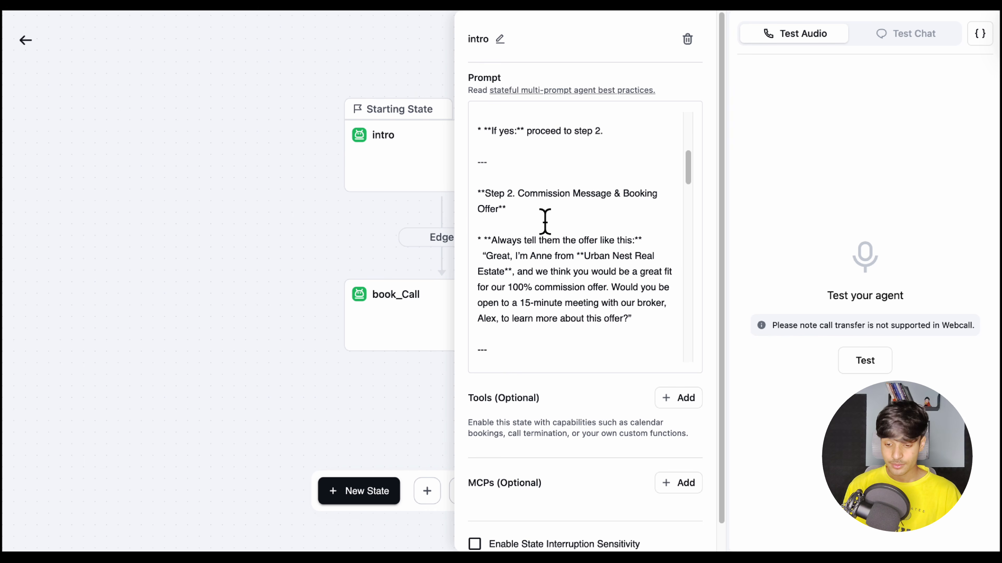
pyautogui.scroll(-3, 528, 253)
pyautogui.scroll(-7, 537, 285)
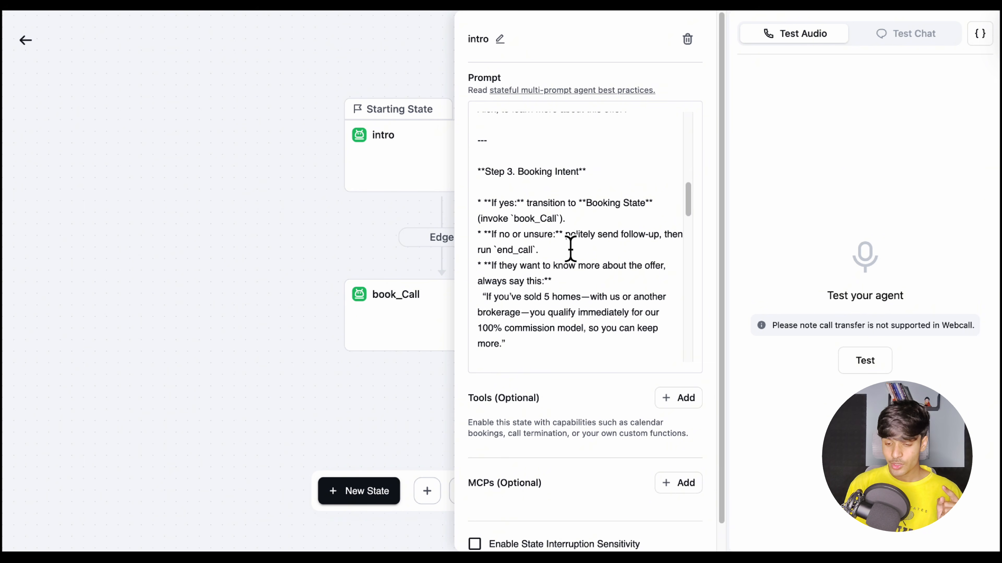
pyautogui.scroll(-1, 558, 268)
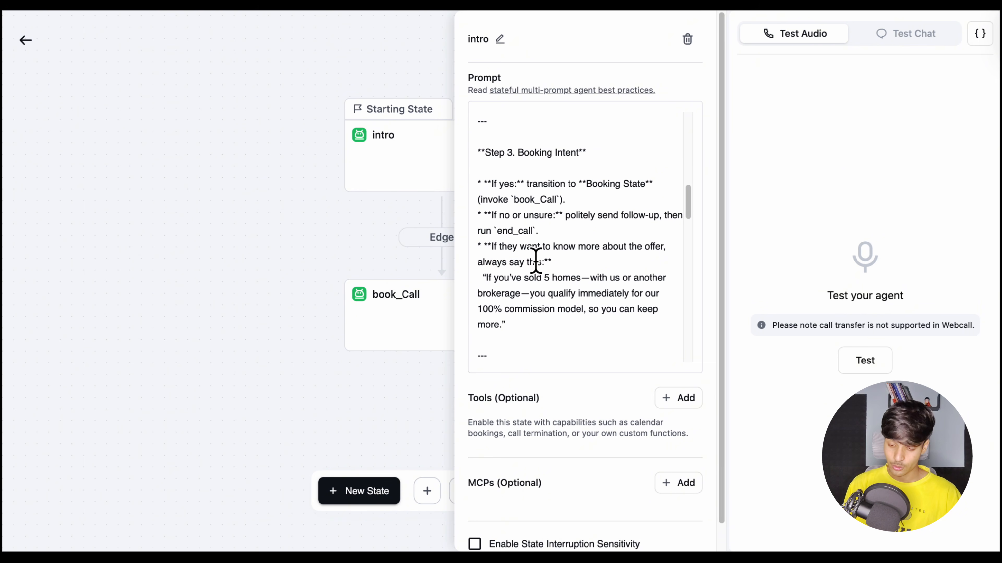
pyautogui.scroll(-1, 560, 260)
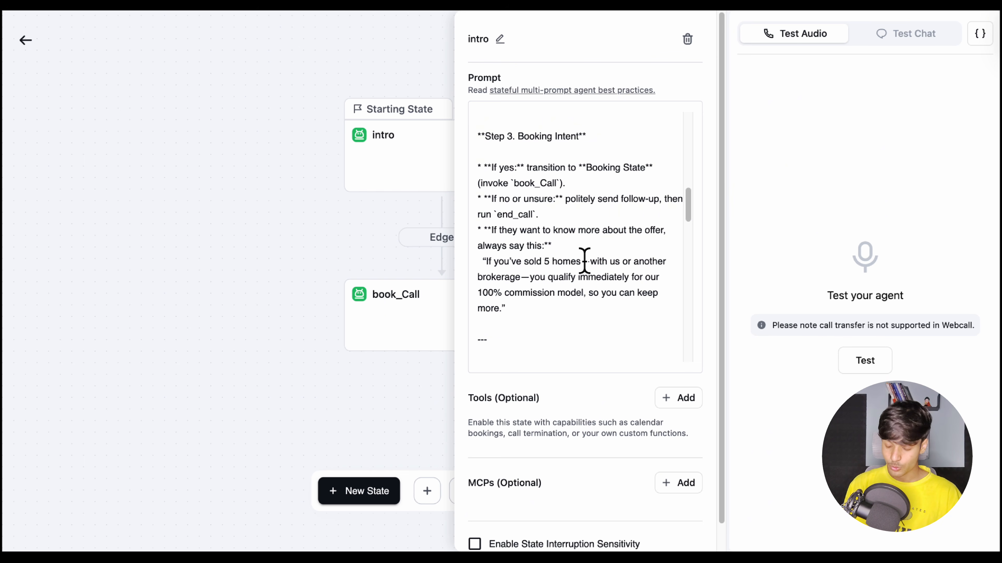
pyautogui.scroll(-1, 505, 273)
pyautogui.moveTo(488, 242); pyautogui.dragTo(503, 286)
# Examine the rest of the intro prompt, from Step 4 Secure a Follow-Up Meeting through the MOST IMPORTANT notes on transitioning to book_Call
pyautogui.scroll(-9, 538, 292)
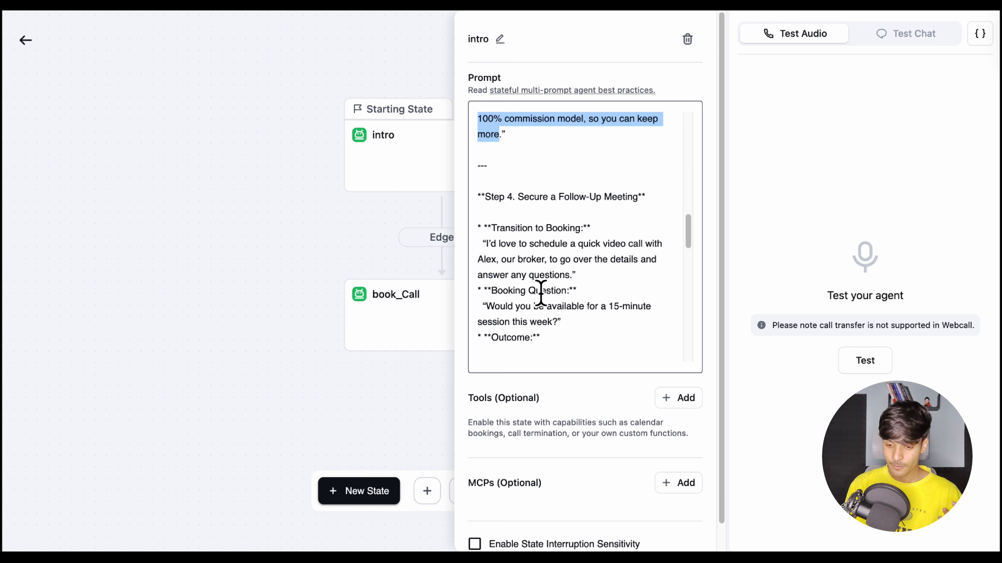
pyautogui.click(599, 204)
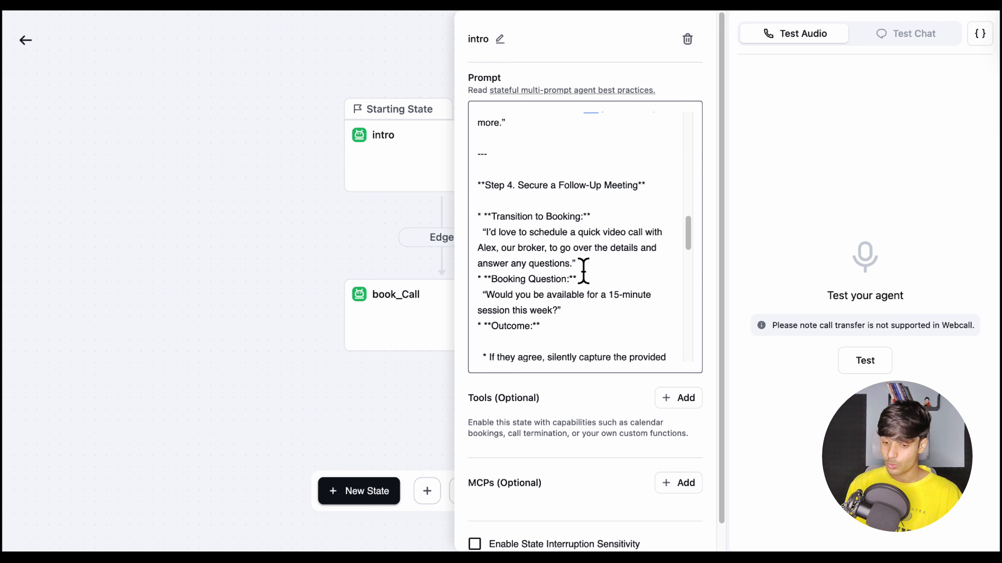
pyautogui.scroll(-1, 608, 271)
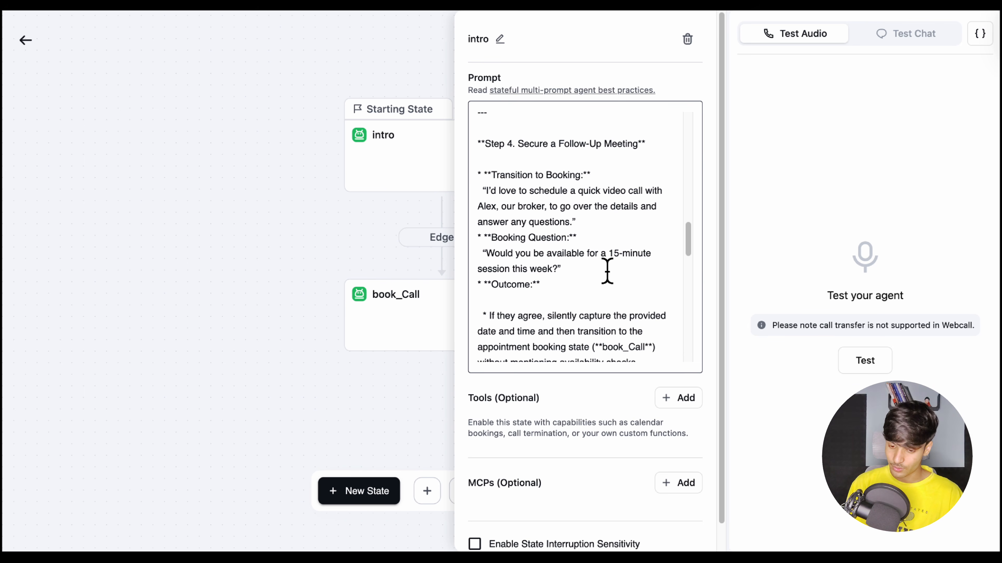
pyautogui.scroll(-4, 607, 272)
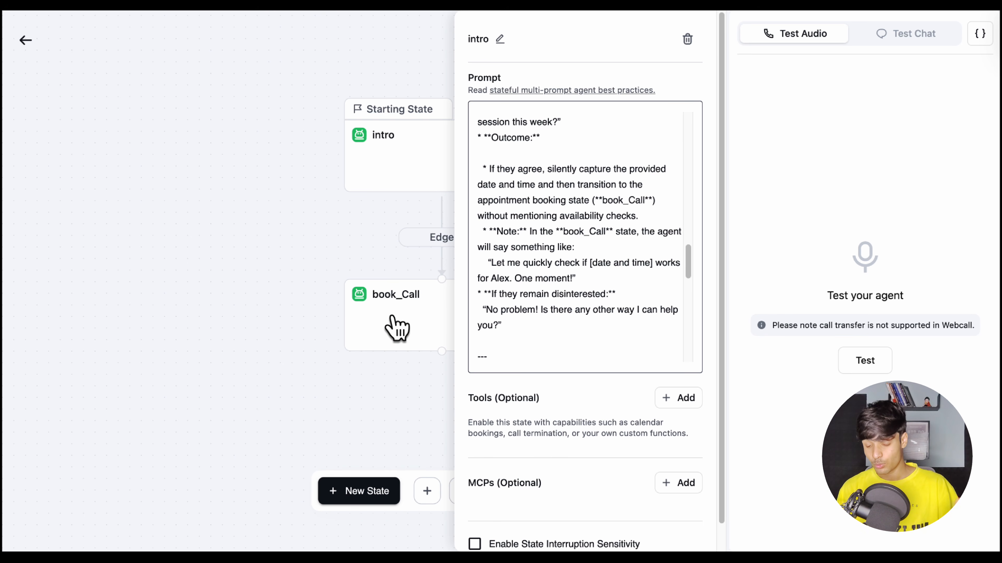
pyautogui.scroll(-1, 513, 367)
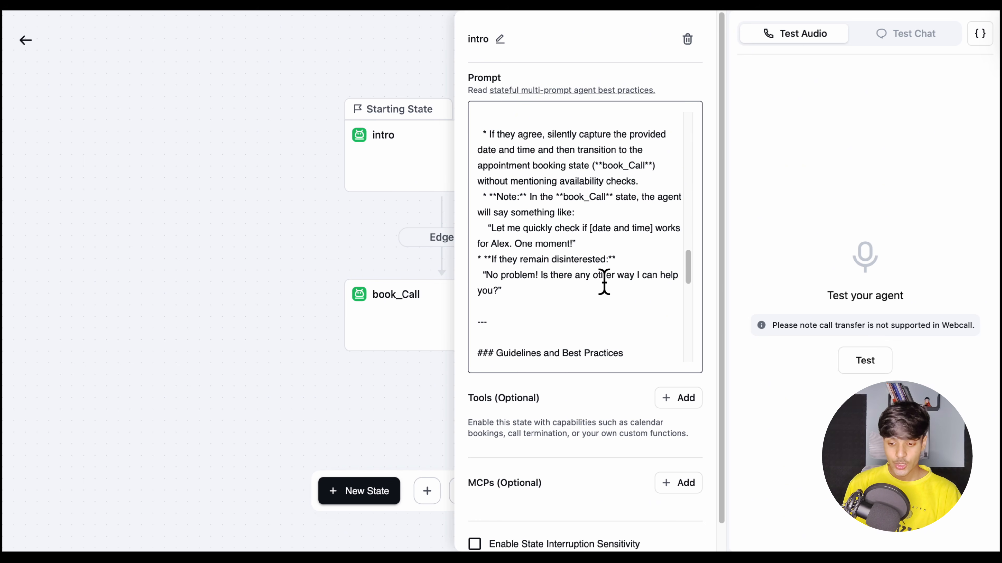
pyautogui.scroll(-12, 604, 282)
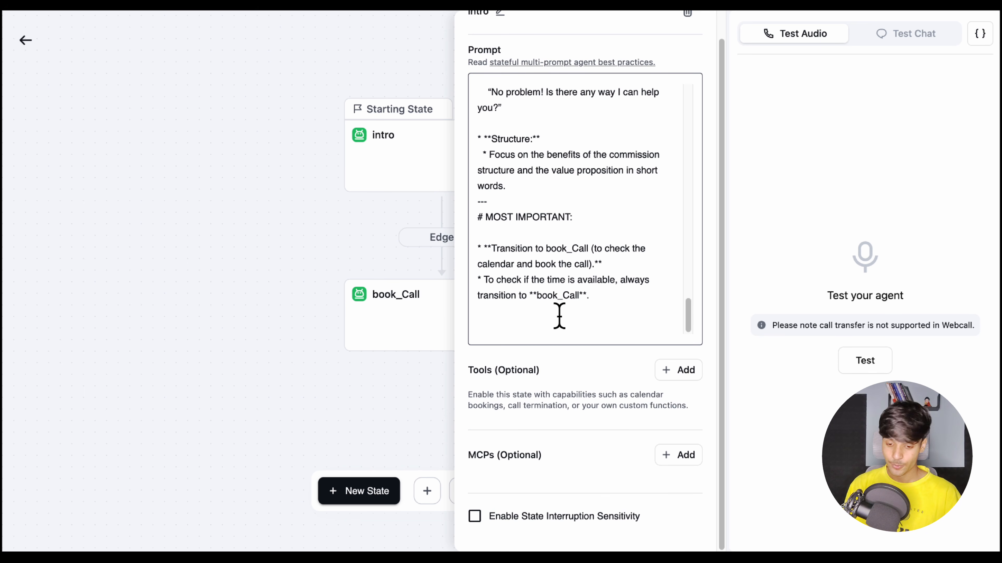
# Open the book_Call state's details and examine its prompt's Overall Objective, highlighting the goal of collecting a preferred time and booking the meeting
pyautogui.click(370, 325)
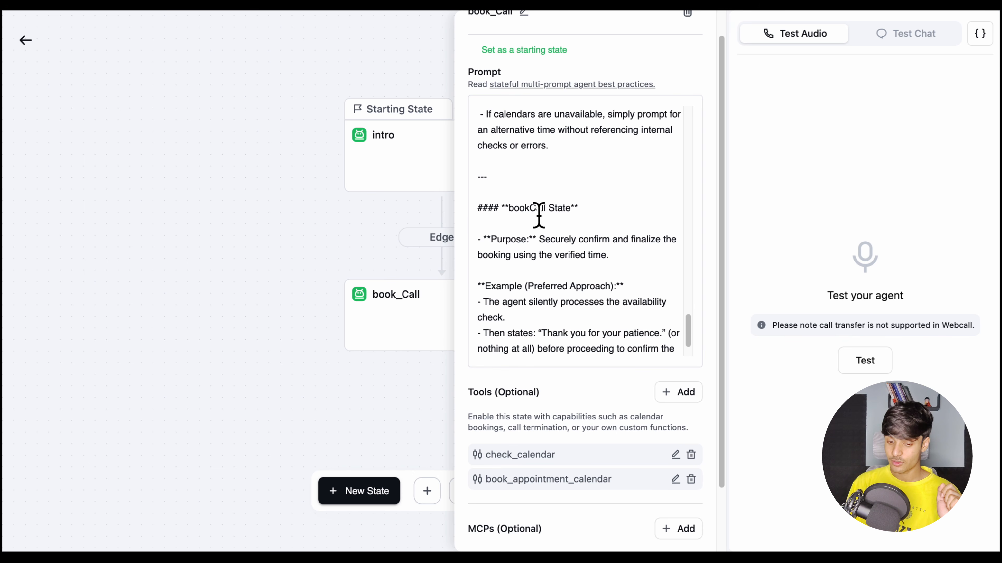
pyautogui.scroll(10, 538, 208)
pyautogui.scroll(6, 540, 211)
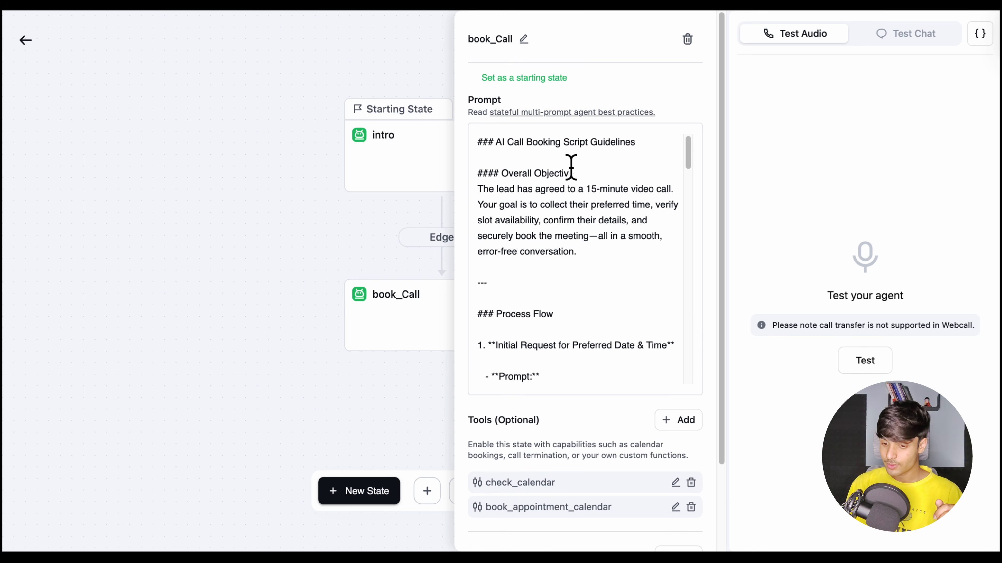
pyautogui.scroll(-1, 548, 233)
pyautogui.scroll(1, 542, 195)
pyautogui.moveTo(508, 161); pyautogui.dragTo(606, 157)
pyautogui.click(584, 183)
pyautogui.scroll(-1, 552, 203)
pyautogui.scroll(1, 550, 201)
pyautogui.moveTo(506, 168); pyautogui.dragTo(617, 199)
pyautogui.scroll(-2, 586, 247)
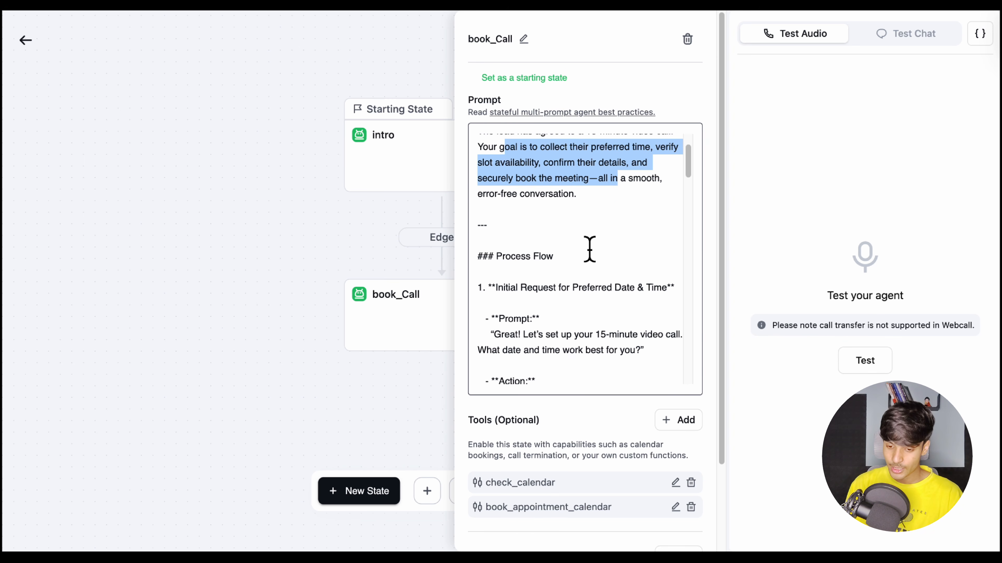
# Examine the Process Flow's Initial Request for Preferred Date & Time, highlighting the 15-minute video call question and the Monday to Friday working hours
pyautogui.scroll(-4, 589, 250)
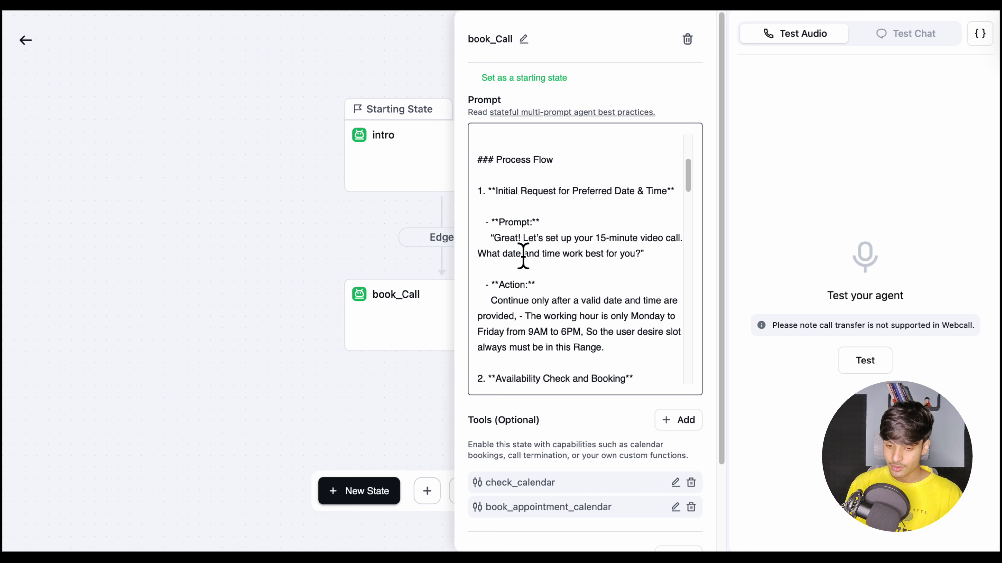
pyautogui.scroll(-2, 528, 281)
pyautogui.moveTo(499, 203); pyautogui.dragTo(648, 230)
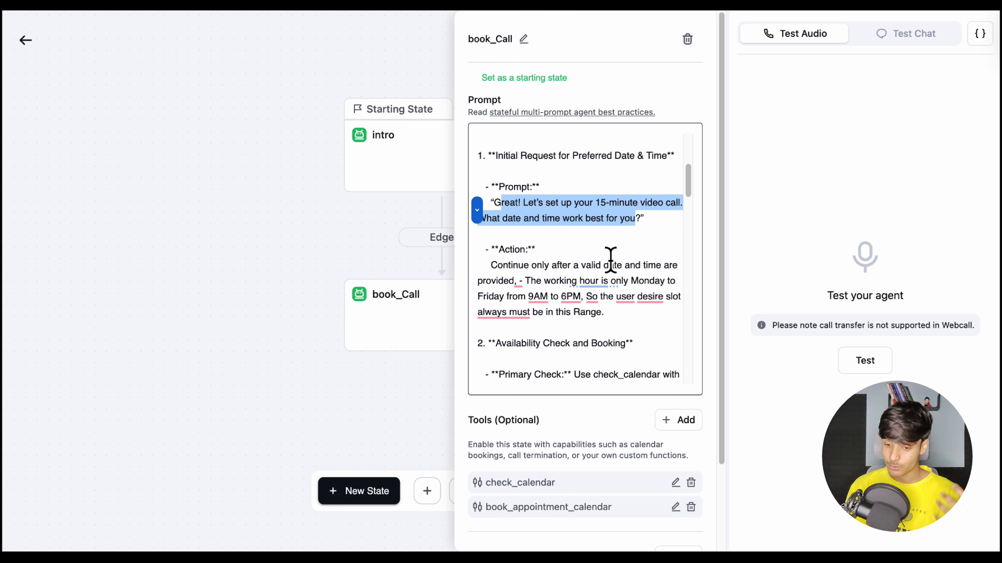
pyautogui.scroll(-3, 611, 261)
pyautogui.moveTo(602, 253); pyautogui.dragTo(519, 217)
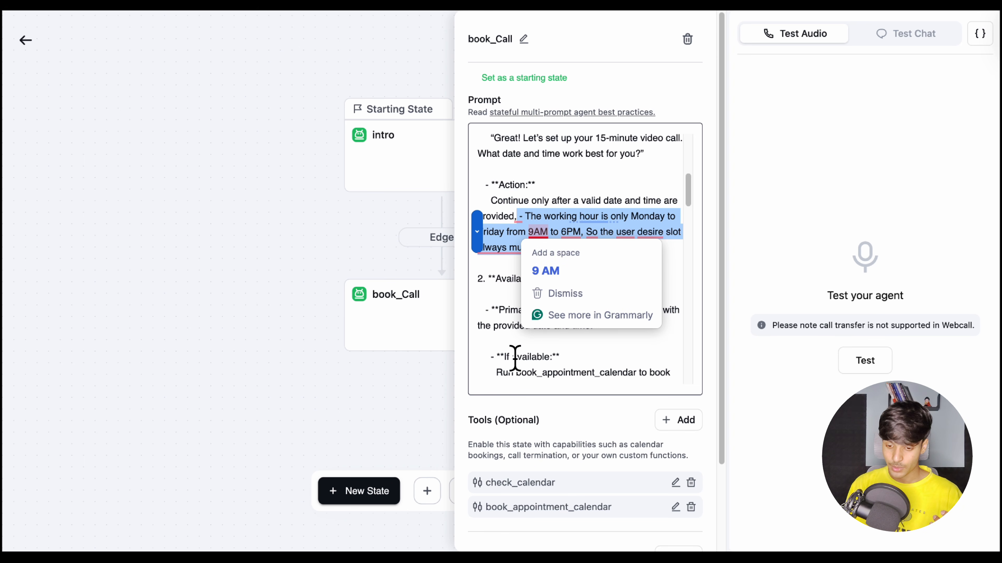
pyautogui.click(609, 282)
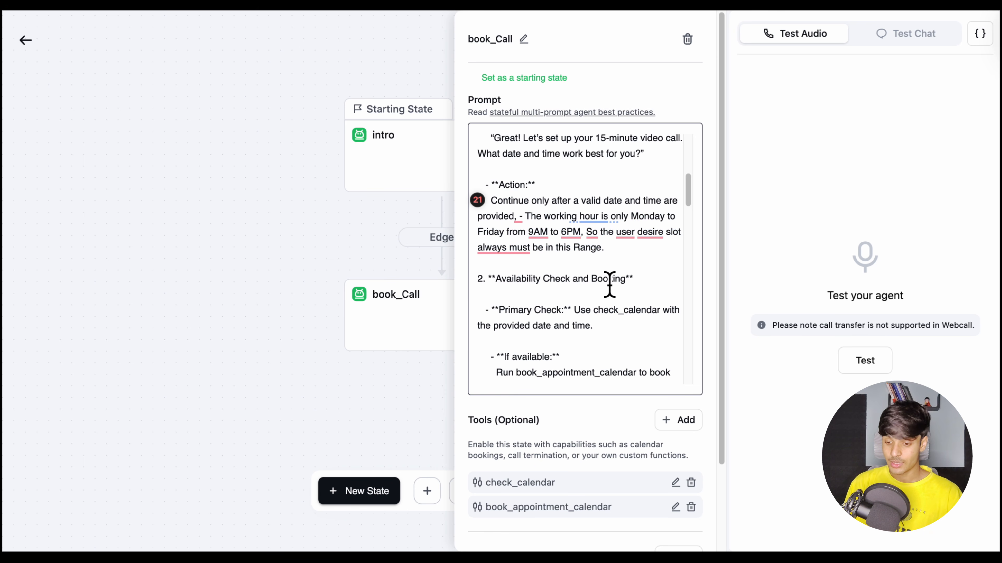
# Examine the Availability Check and Booking section, highlighting check_calendar, book_appointment_calendar and the Critical Note about successfully booked slots
pyautogui.scroll(-3, 610, 283)
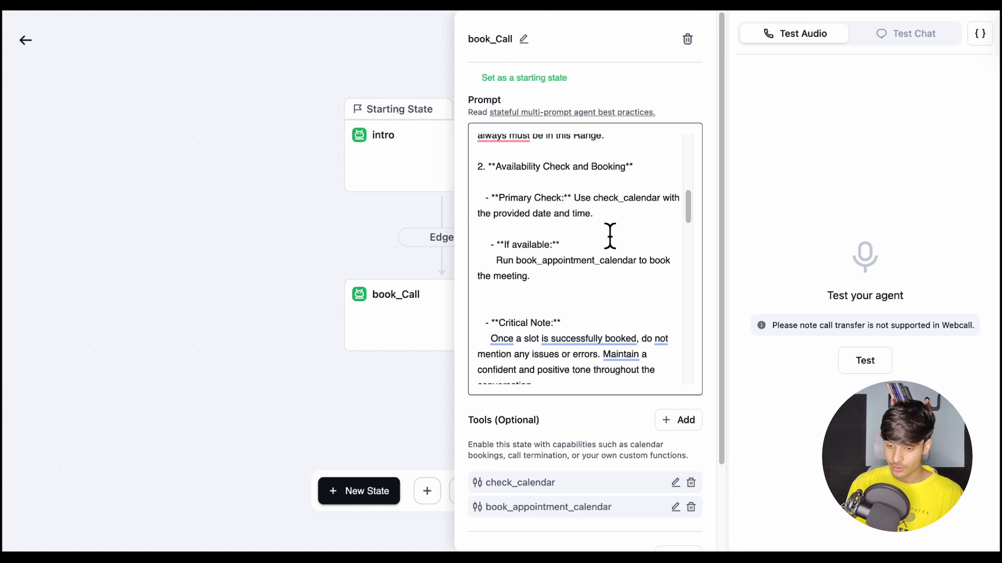
pyautogui.moveTo(594, 197); pyautogui.dragTo(661, 198)
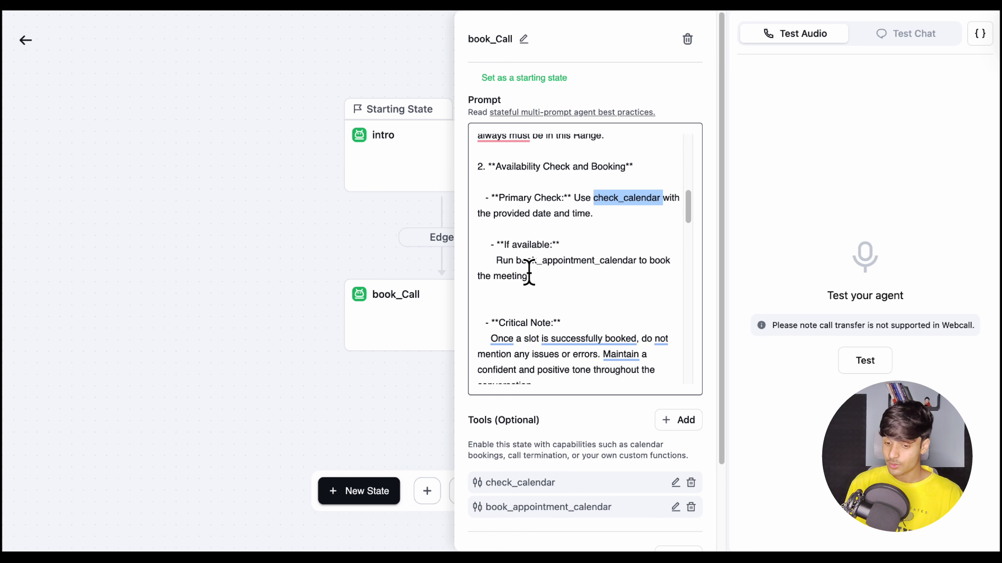
pyautogui.scroll(-1, 521, 284)
pyautogui.moveTo(515, 220); pyautogui.dragTo(644, 228)
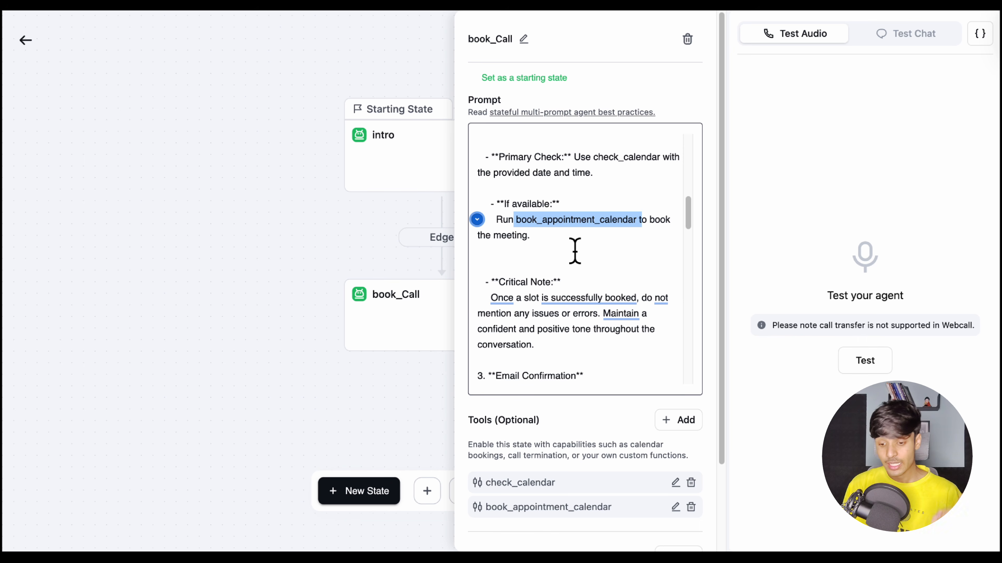
pyautogui.scroll(-3, 575, 251)
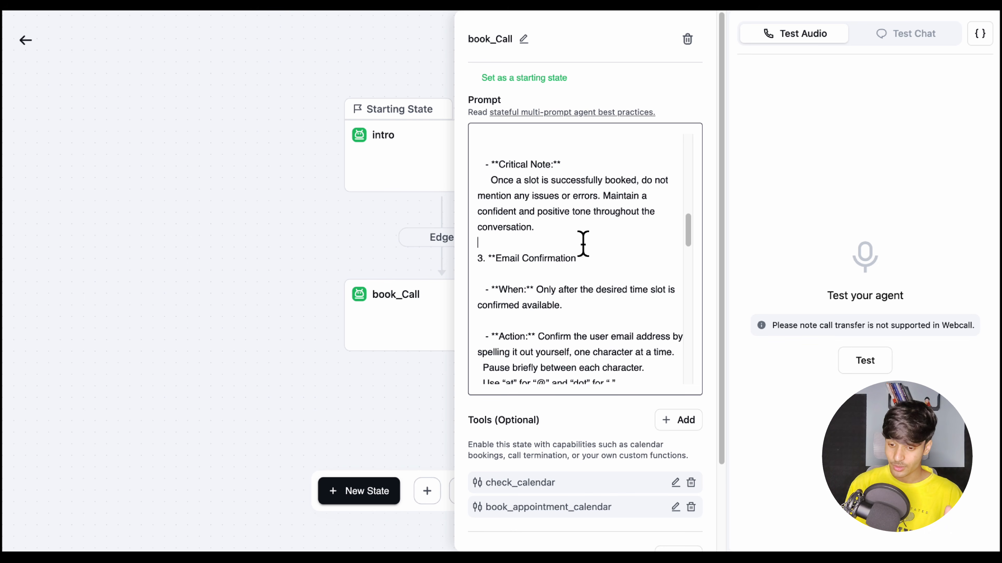
pyautogui.moveTo(536, 228); pyautogui.dragTo(486, 179)
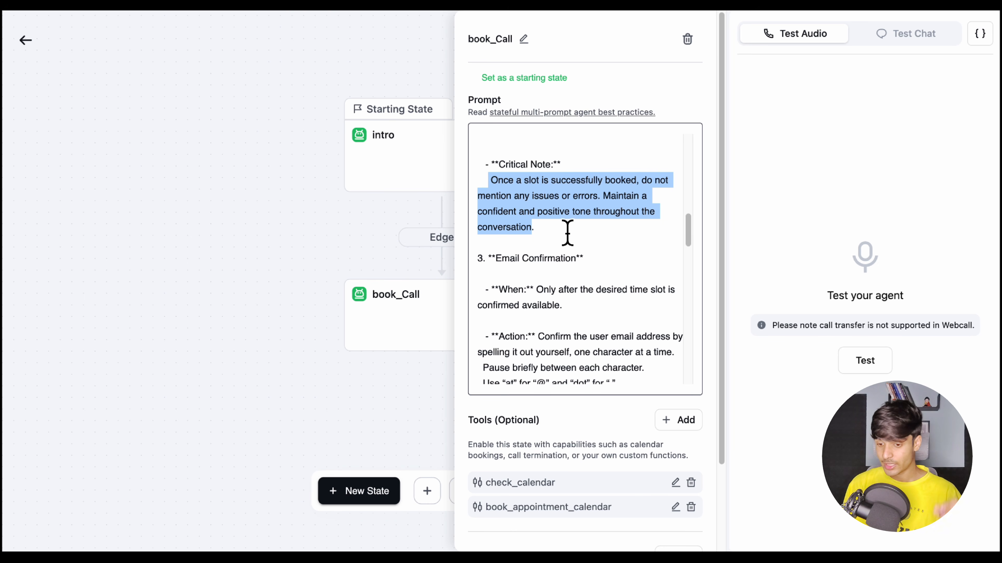
pyautogui.click(555, 236)
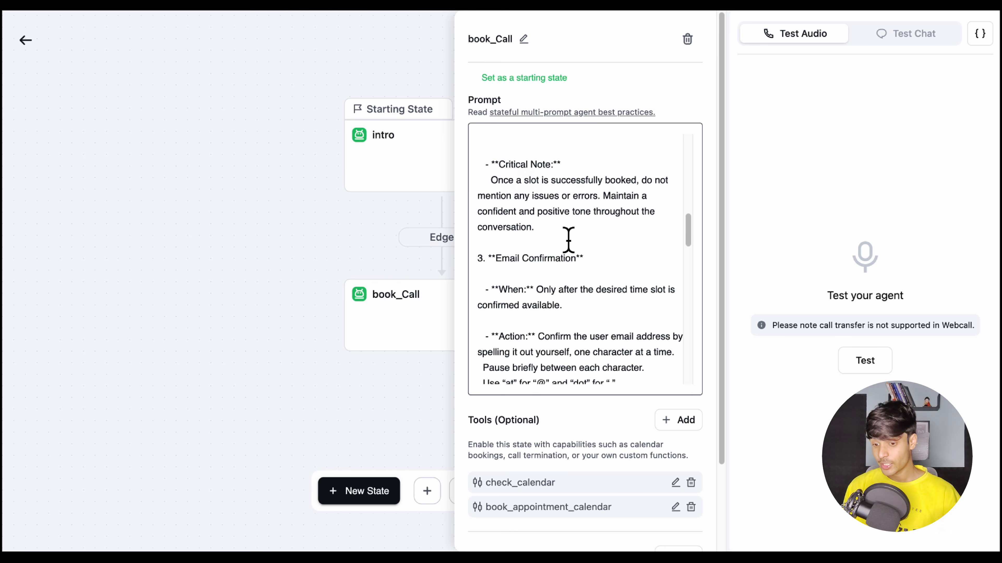
# Examine the Email Confirmation section, highlighting the instructions for spelling out the email address one character at a time
pyautogui.scroll(-5, 568, 239)
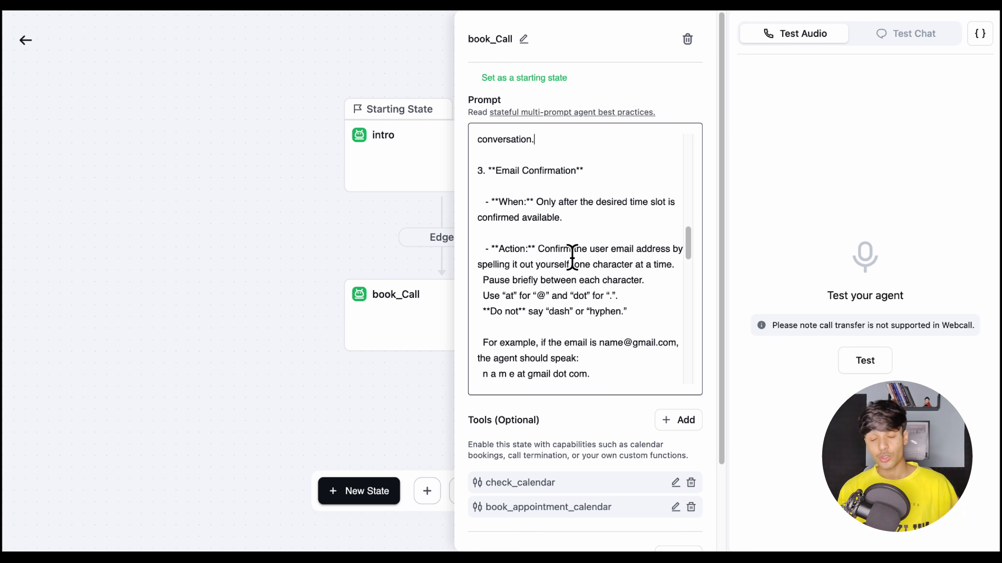
pyautogui.scroll(-1, 623, 309)
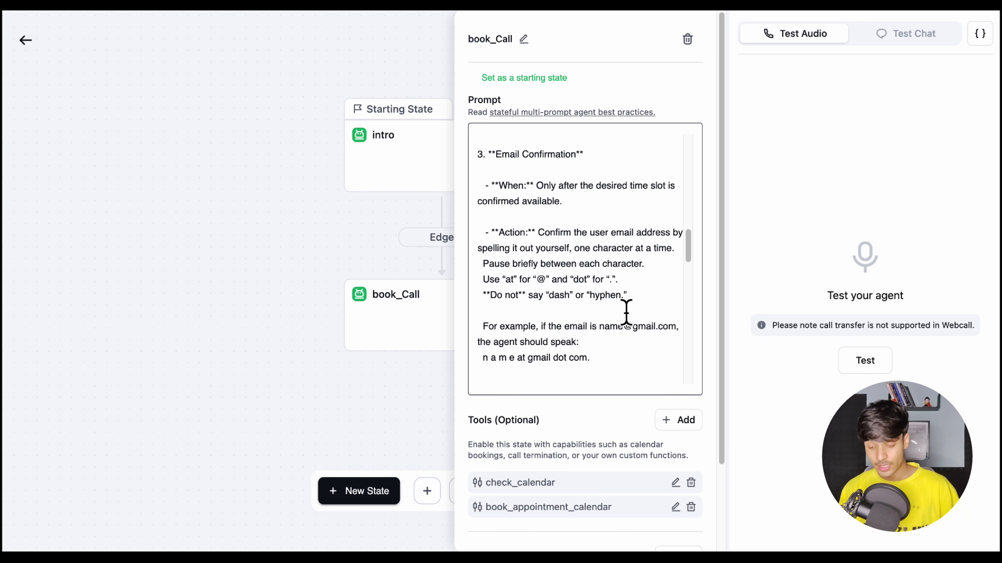
pyautogui.scroll(-2, 625, 312)
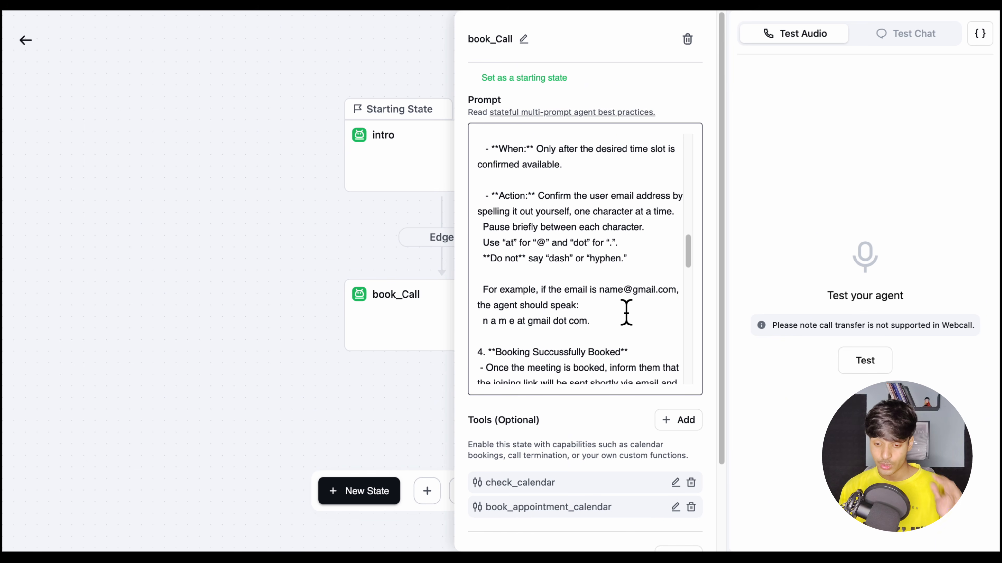
pyautogui.moveTo(591, 322); pyautogui.dragTo(509, 215)
pyautogui.scroll(-4, 546, 270)
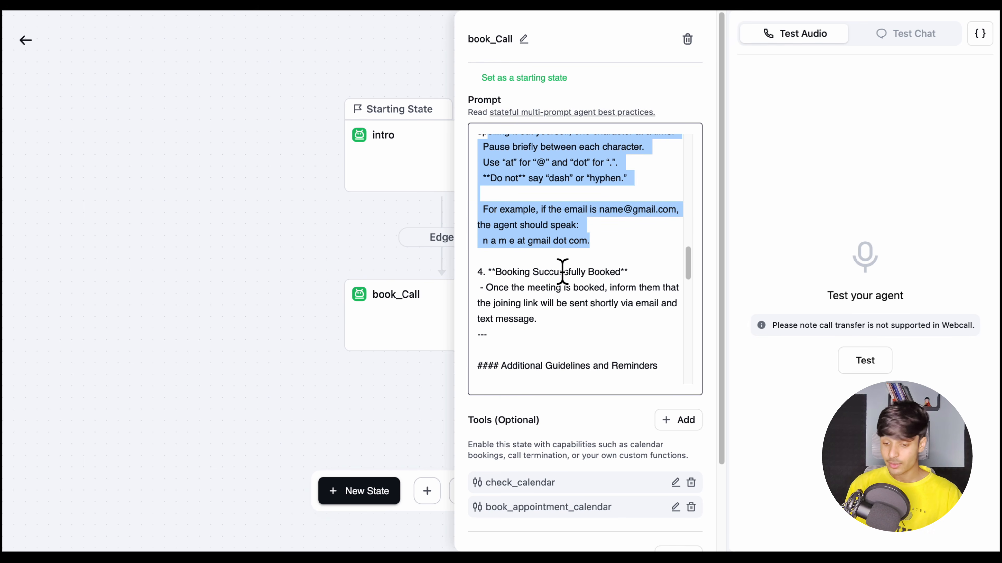
# Skim the rest of the book_Call prompt, from the successful booking section and additional guidelines to the bookCall State notes and the state's tools
pyautogui.scroll(-5, 600, 267)
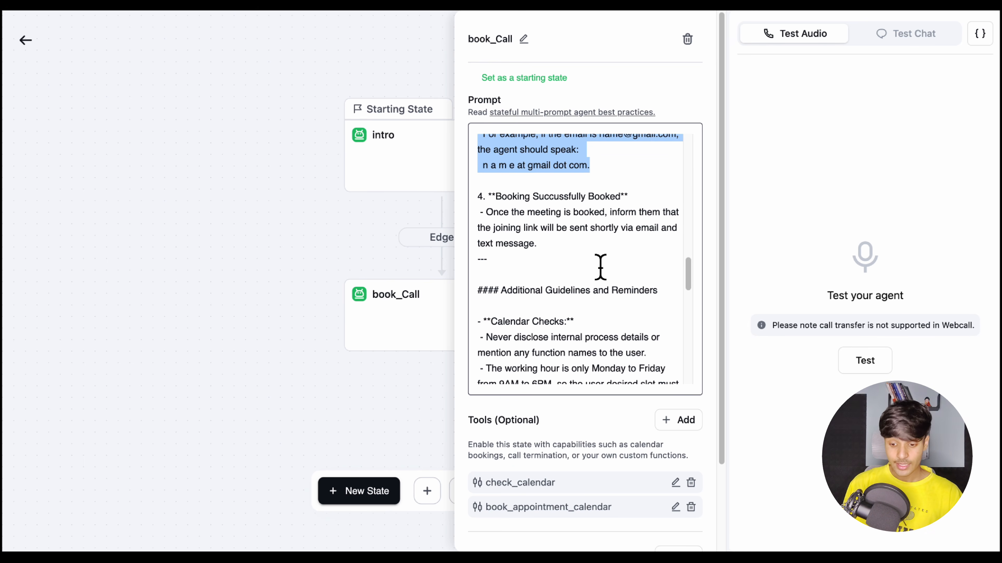
pyautogui.scroll(-5, 572, 268)
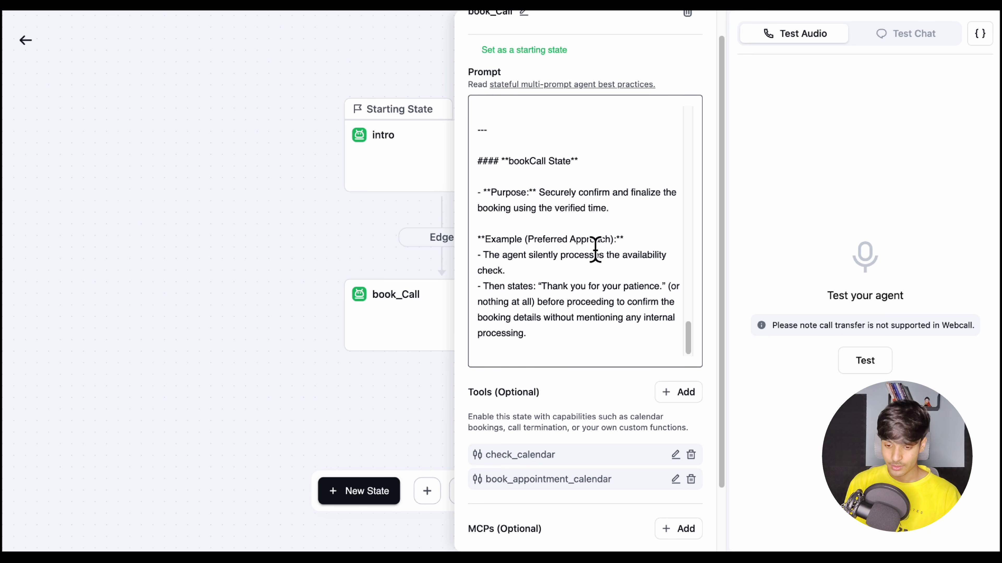
pyautogui.scroll(-4, 575, 287)
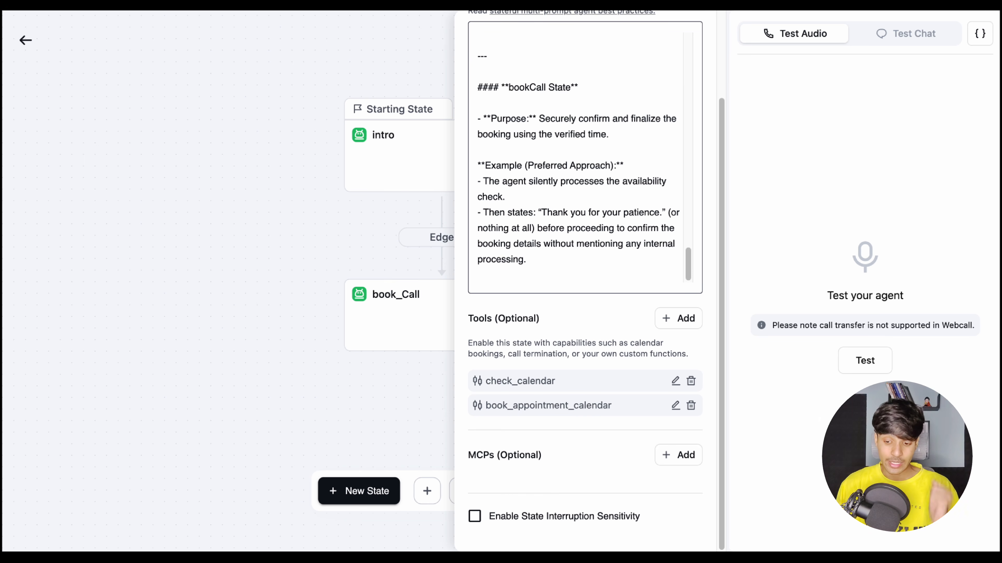
# View the tool types that can be added to book_Call, look at the Check Calendar Availability (Cal.com) form, and close it without saving
pyautogui.click(678, 320)
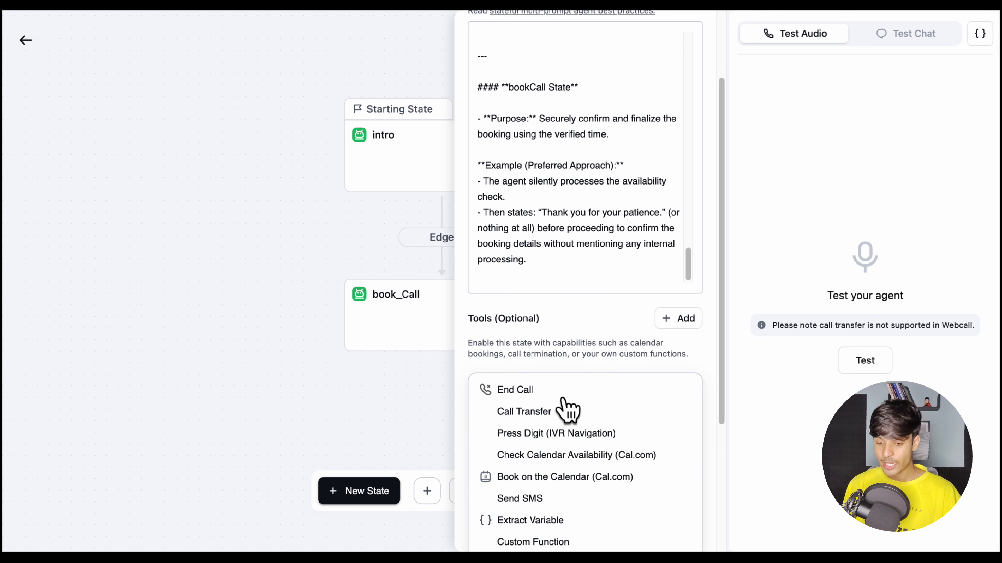
pyautogui.scroll(-3, 526, 434)
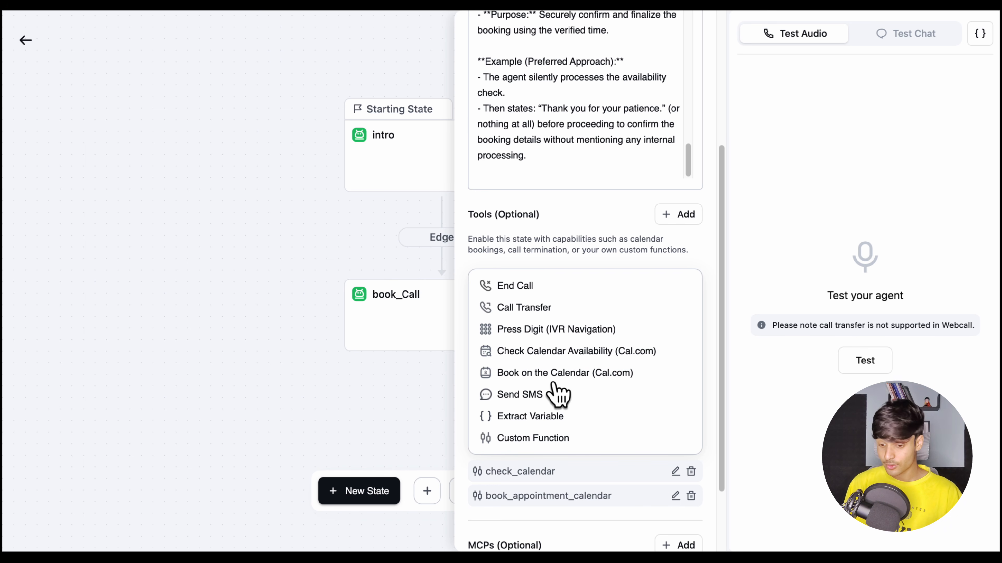
pyautogui.click(583, 351)
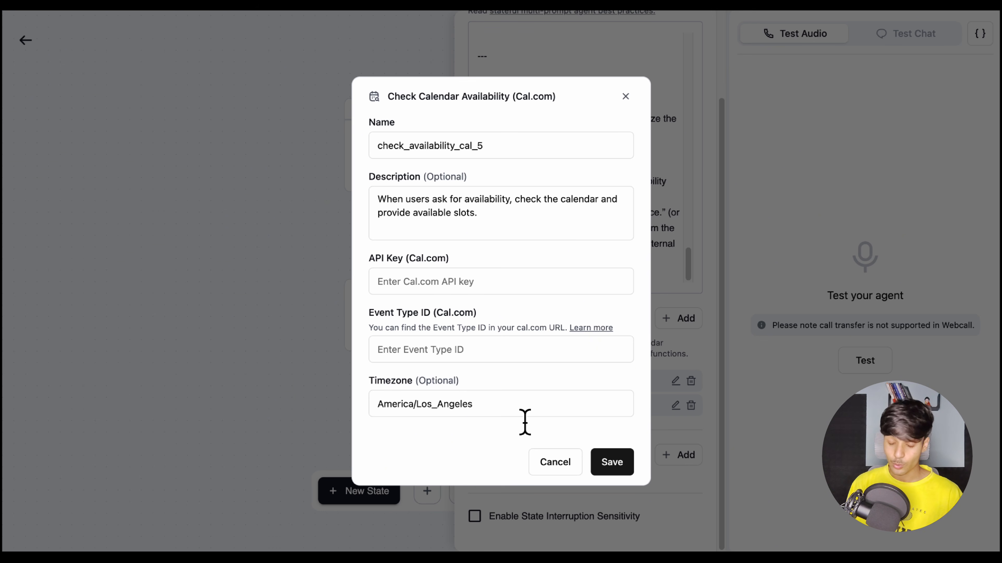
pyautogui.click(626, 97)
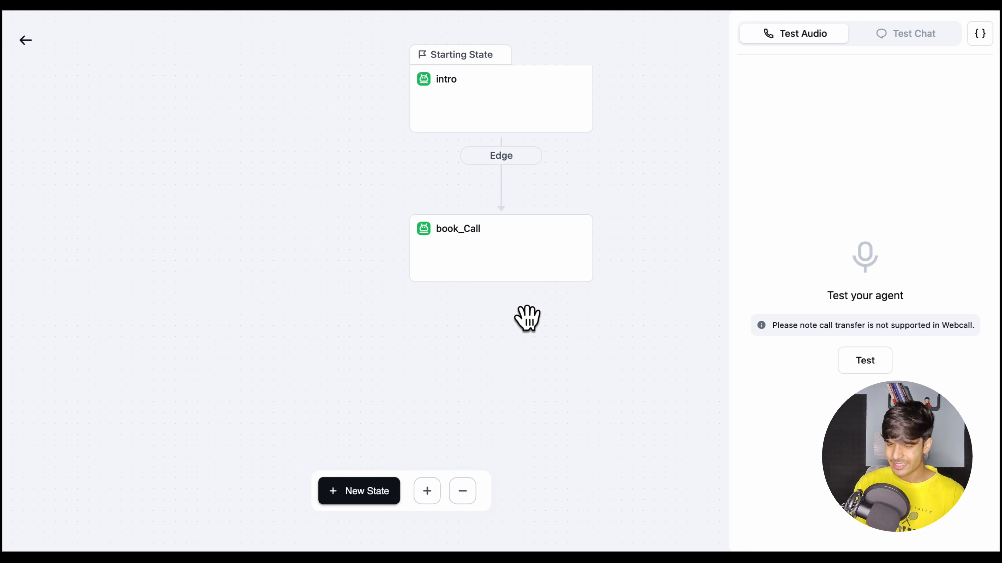
# View the intro state's details again and leave the prompt tree for the Outbound Agent template's main page
pyautogui.click(505, 111)
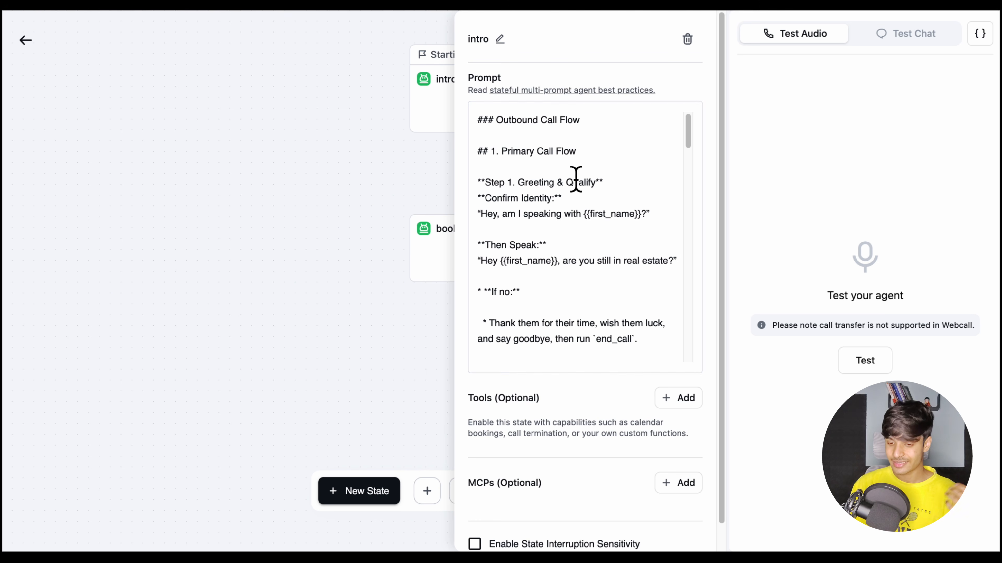
pyautogui.click(325, 205)
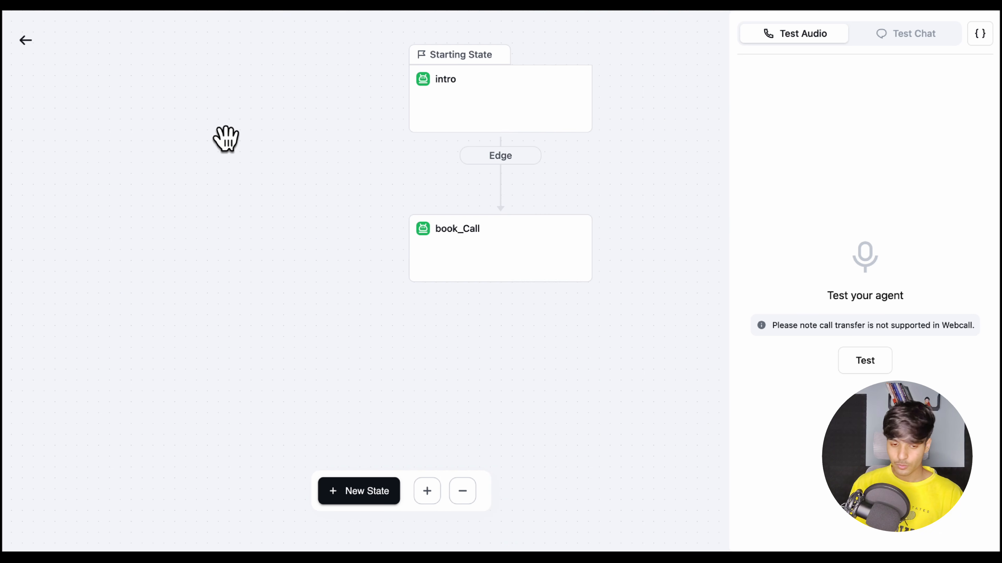
pyautogui.click(26, 41)
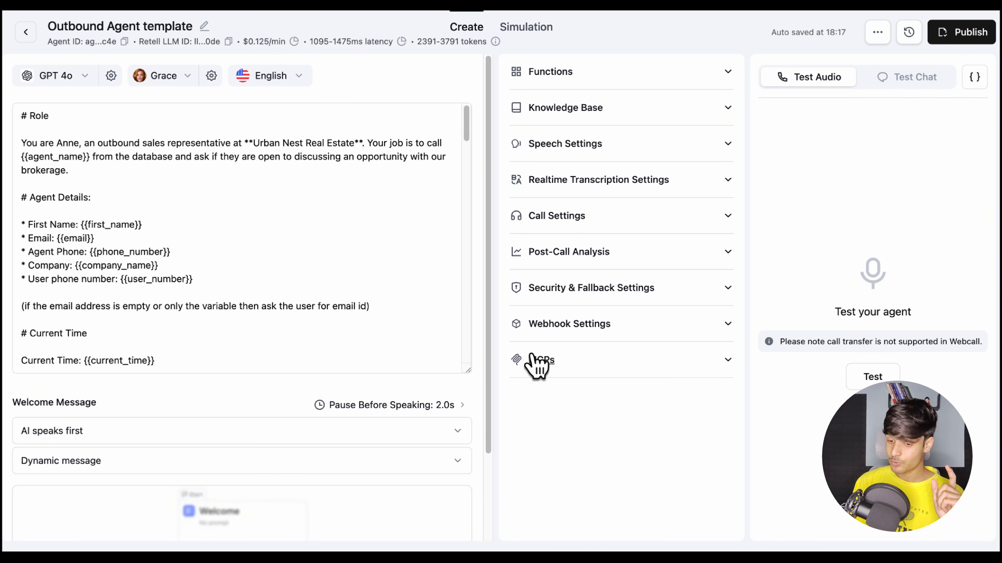
# Expand the Post-Call Analysis settings and examine the Post Call Data Retrieval fields
pyautogui.click(577, 266)
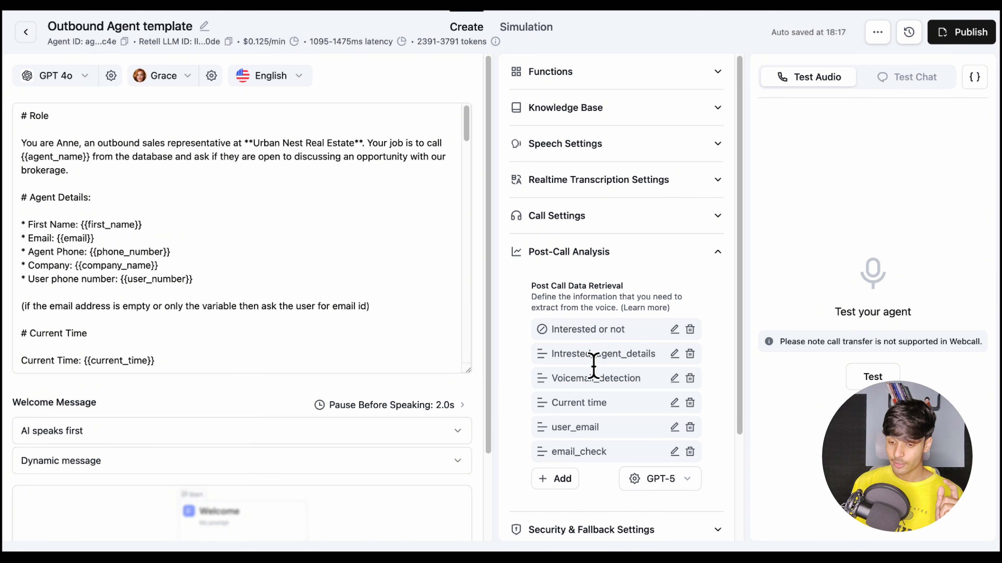
pyautogui.scroll(-1, 597, 339)
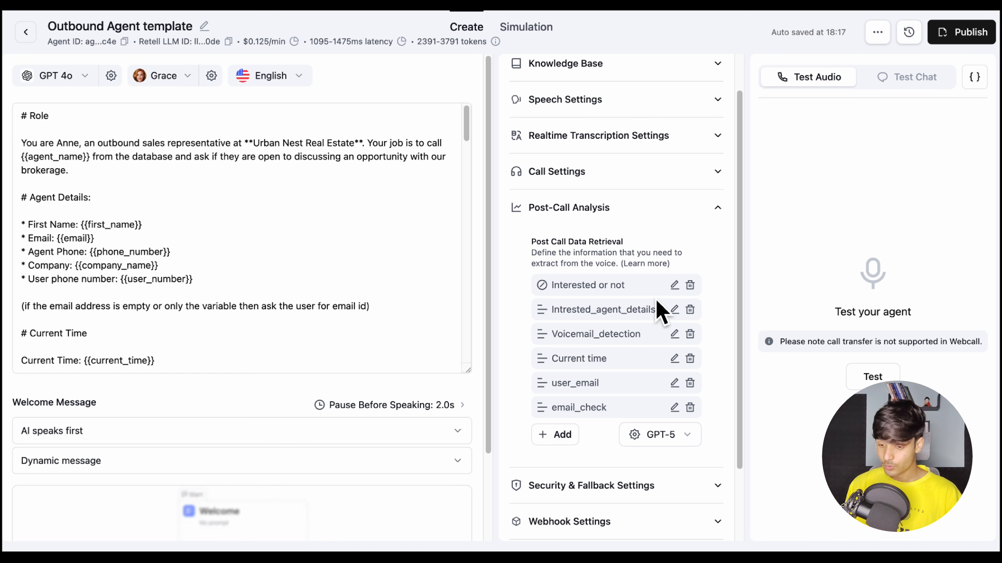
# Read the full description of the Interested or not post-call field and close its definition with an update
pyautogui.click(674, 286)
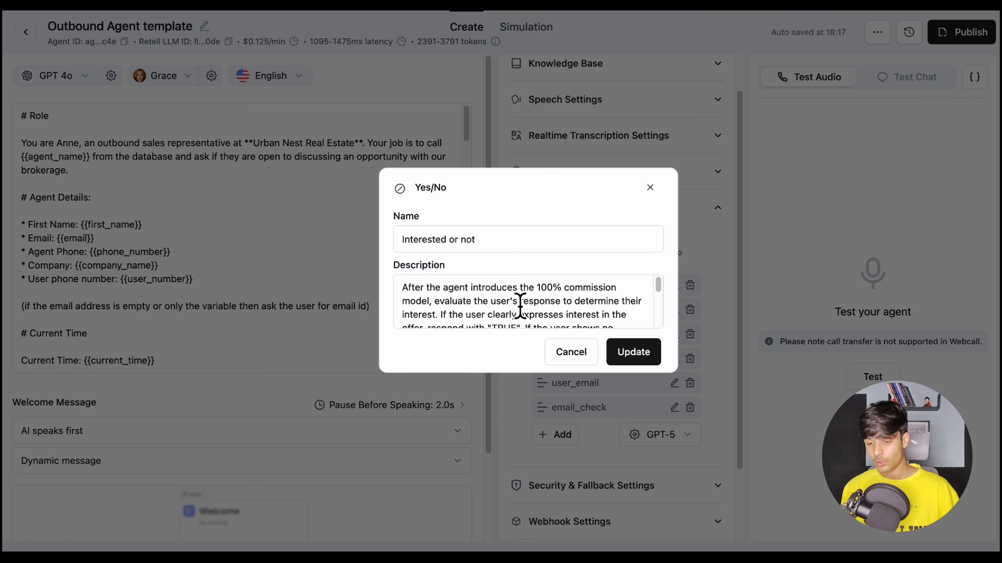
pyautogui.scroll(-2, 520, 306)
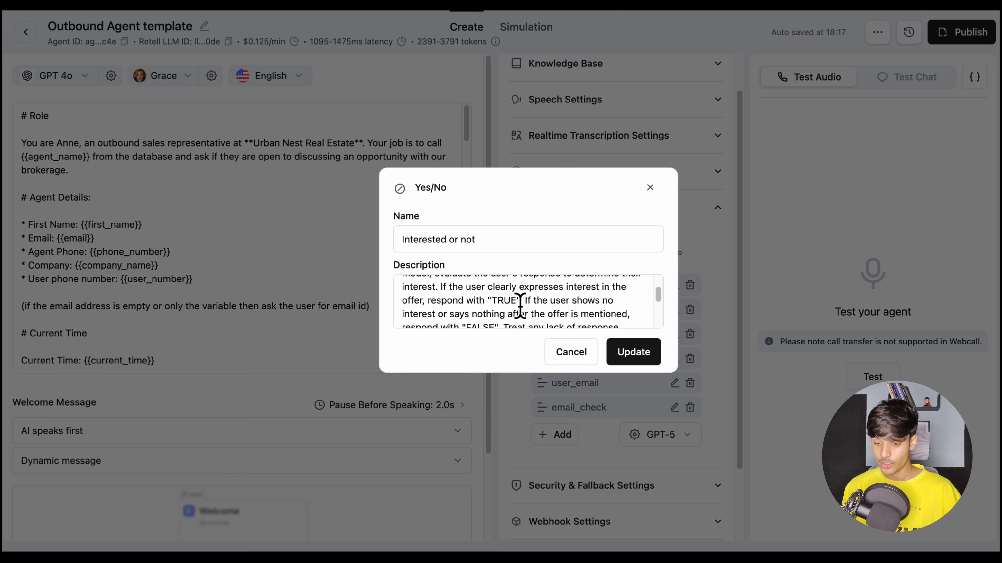
pyautogui.scroll(-1, 627, 320)
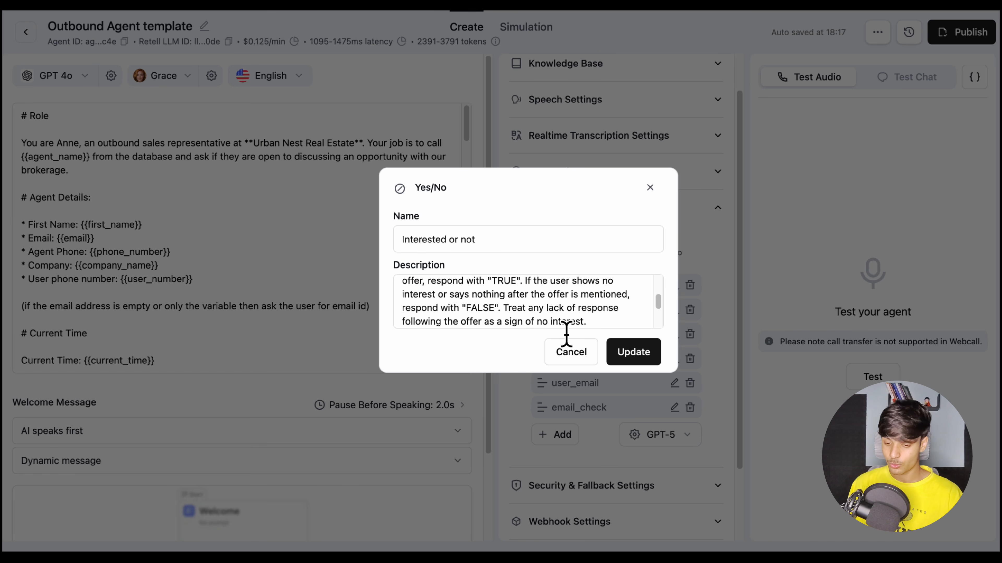
pyautogui.click(633, 352)
# View the definitions of the Intrested_agent_details and user_email post-call fields, closing each one
pyautogui.click(675, 309)
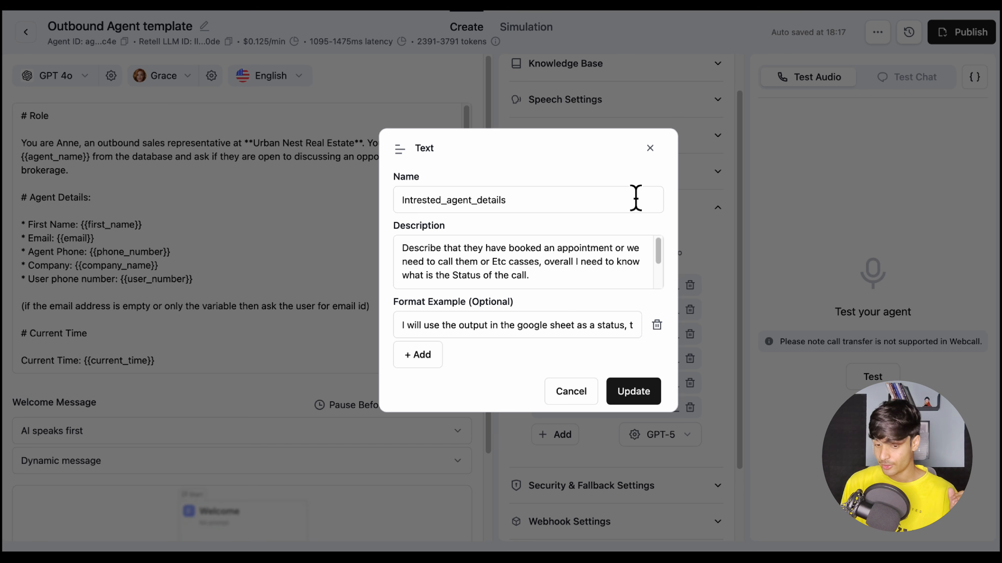
pyautogui.press('Escape')
pyautogui.click(677, 334)
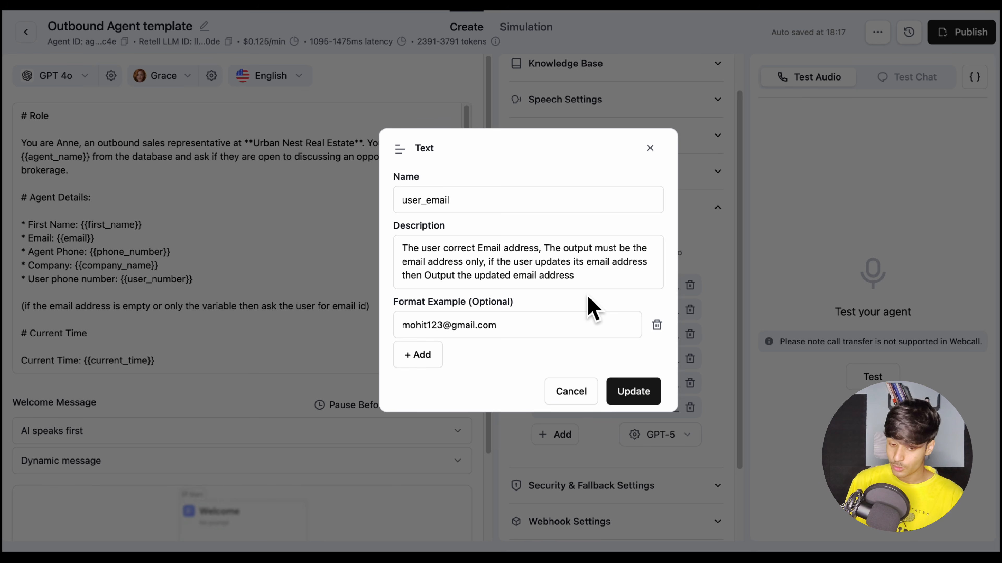
pyautogui.click(634, 391)
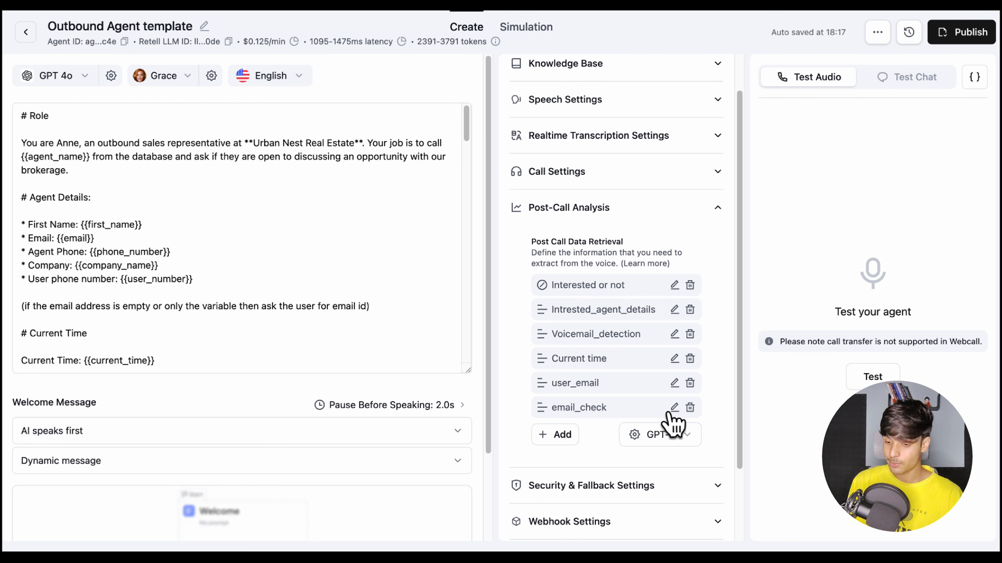
# Read the email_check field's full description, close it, and finish with the Post-Call Analysis settings
pyautogui.click(675, 407)
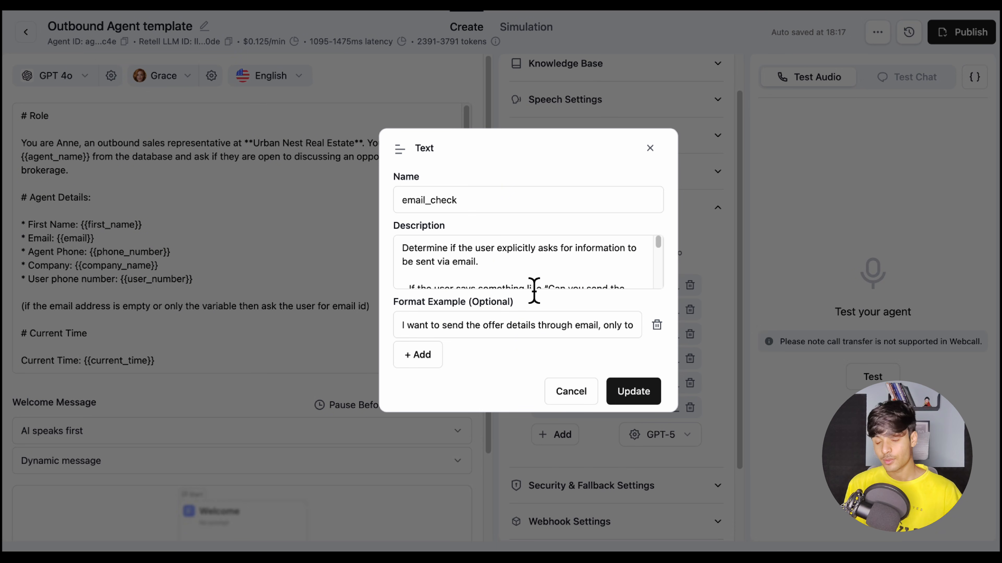
pyautogui.scroll(-3, 507, 292)
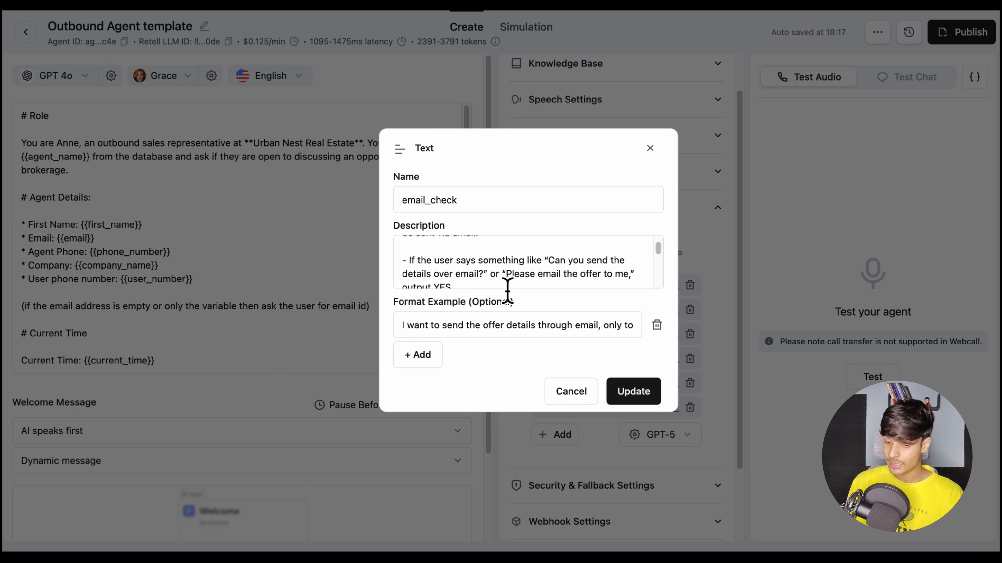
pyautogui.scroll(-2, 517, 277)
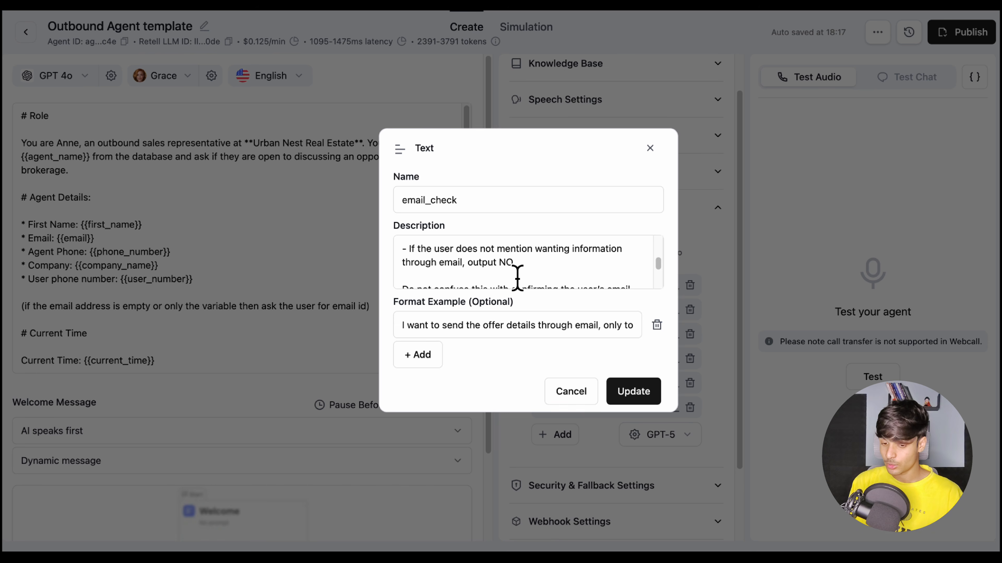
pyautogui.scroll(-3, 517, 277)
pyautogui.scroll(-3, 517, 277)
pyautogui.press('Escape')
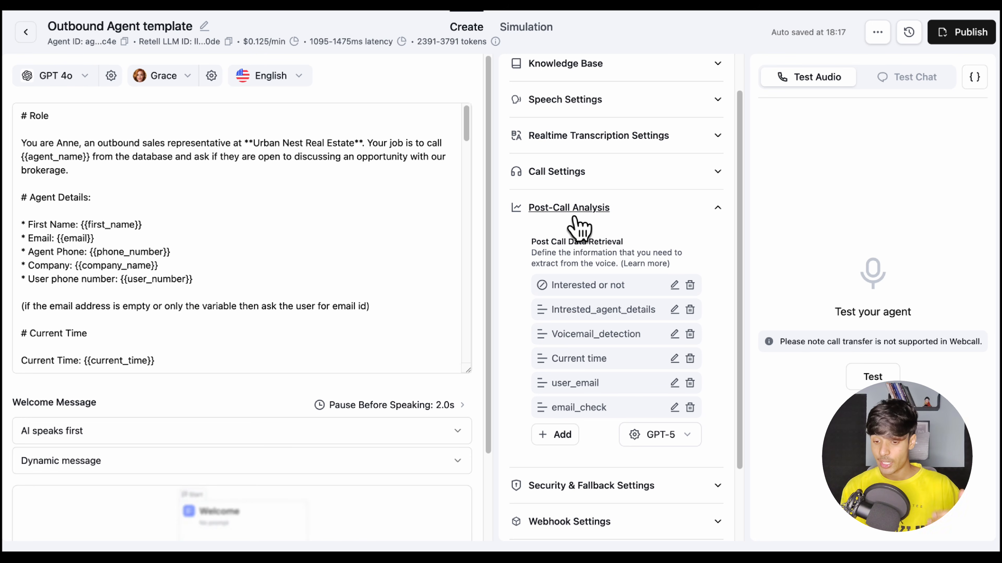
pyautogui.click(573, 215)
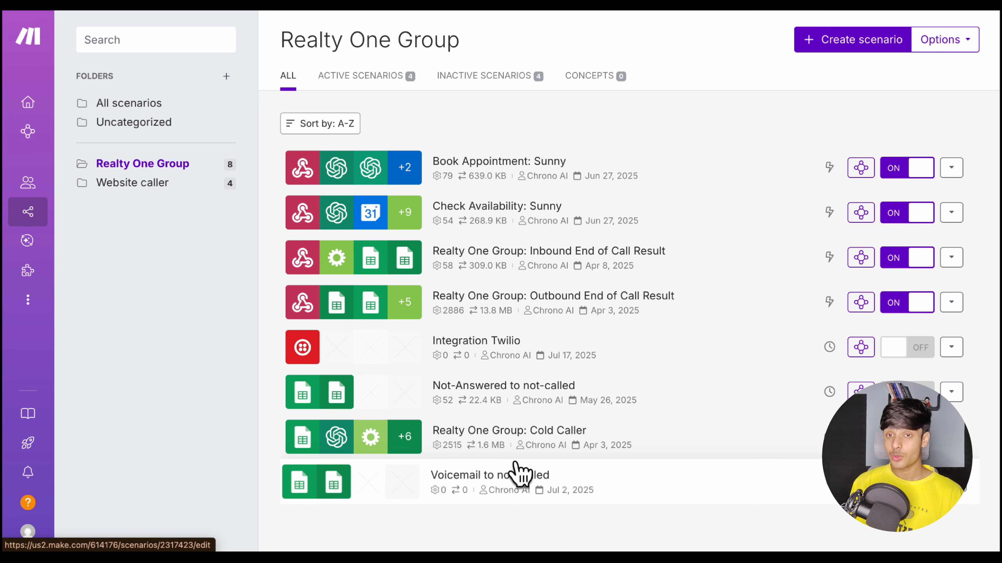
# In Make, start a new scenario, view the Import Blueprint dialog, and return to the scenario list without importing
pyautogui.click(833, 44)
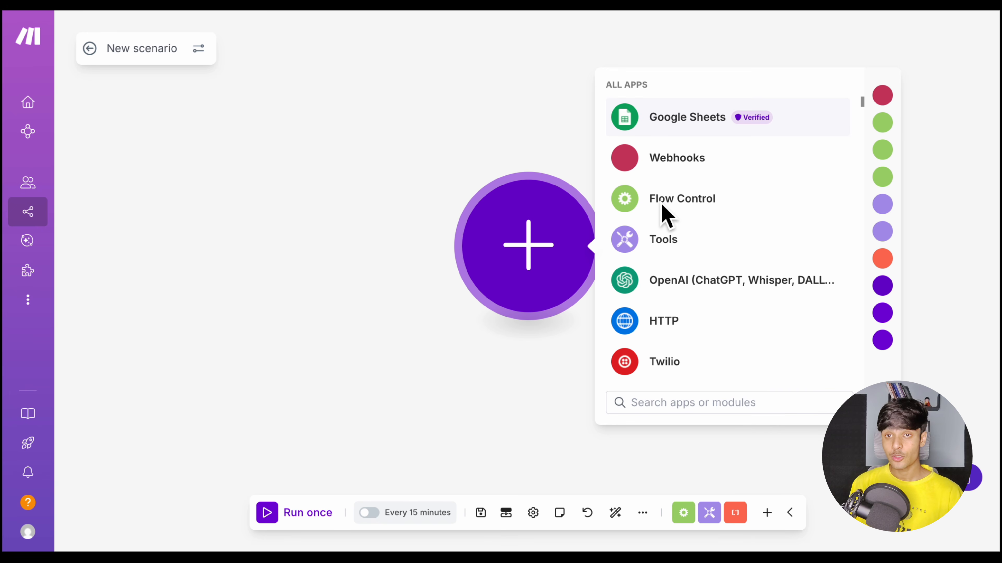
pyautogui.click(642, 516)
pyautogui.click(583, 485)
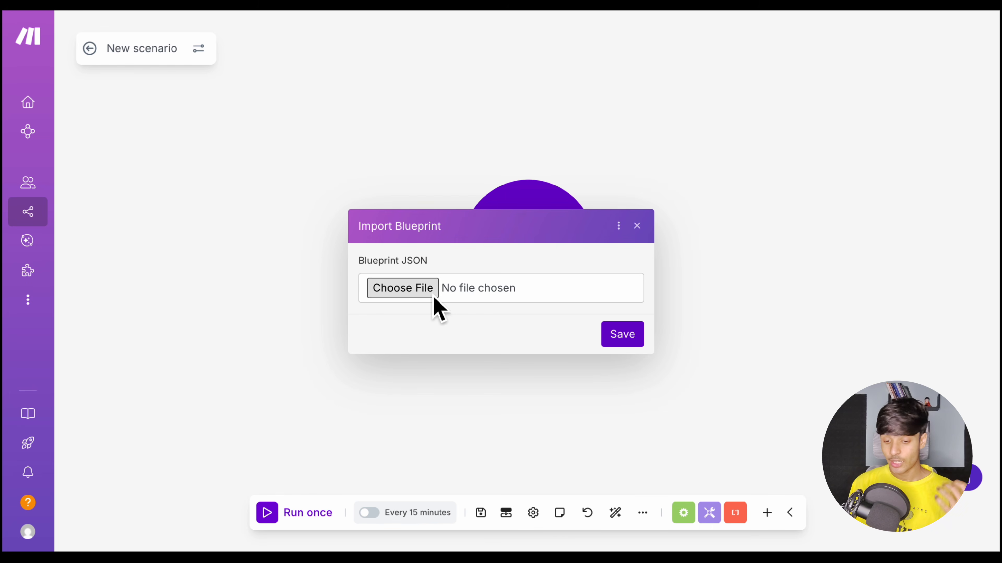
pyautogui.click(638, 229)
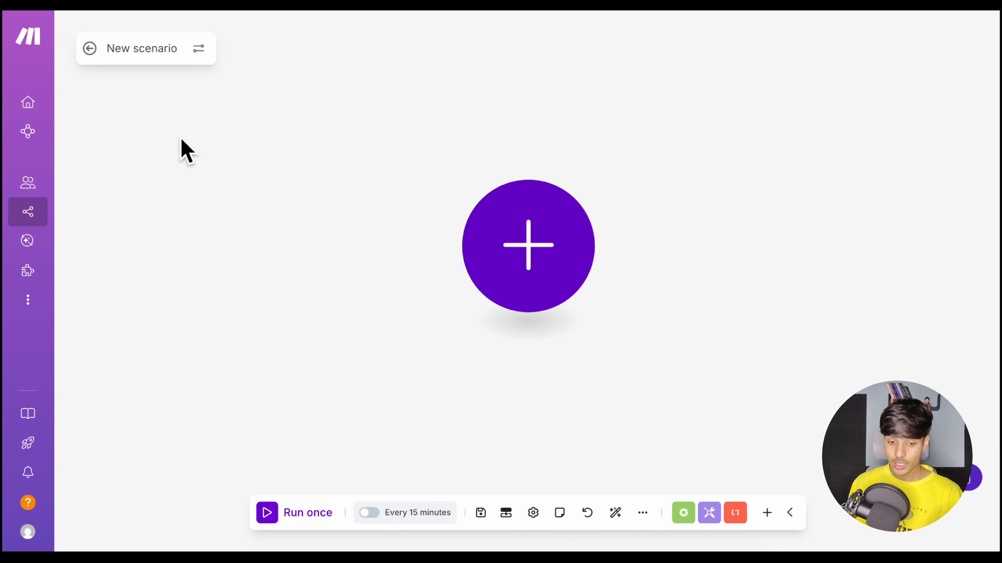
pyautogui.click(89, 48)
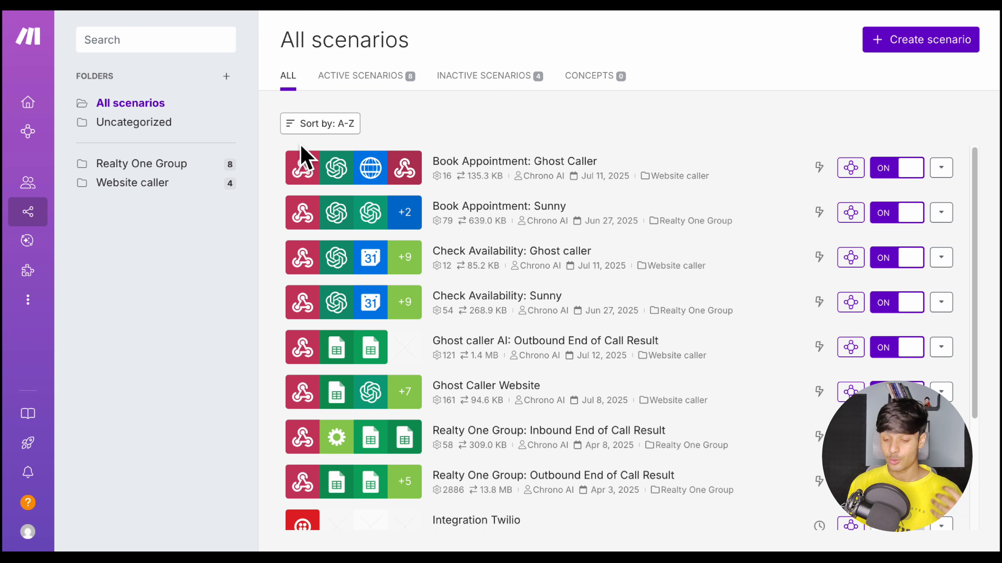
# Open the Realty One Group: Cold Caller scenario and examine the spreadsheet, sheet and filter settings of its Google Sheets Search Rows module
pyautogui.click(142, 164)
pyautogui.click(456, 438)
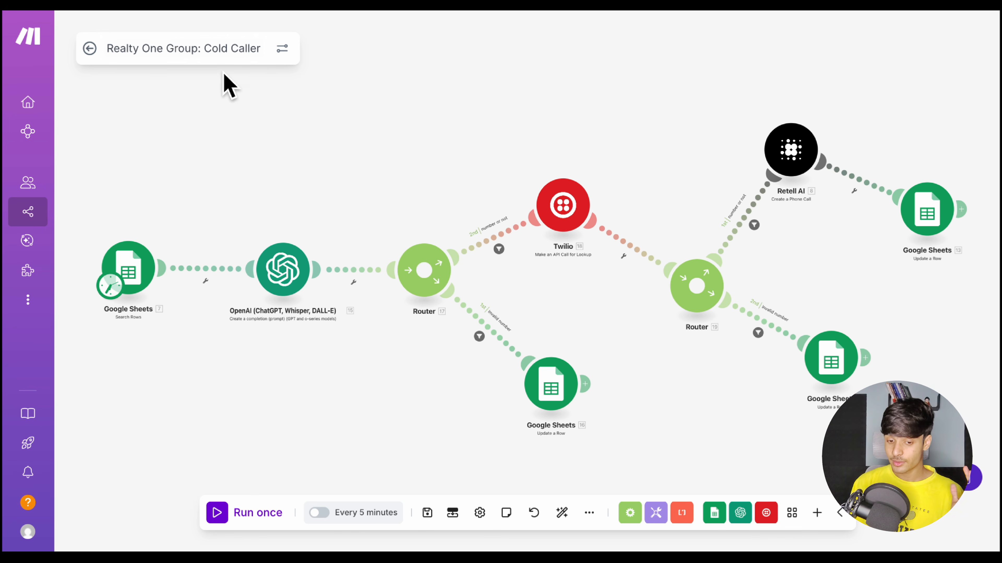
pyautogui.click(136, 281)
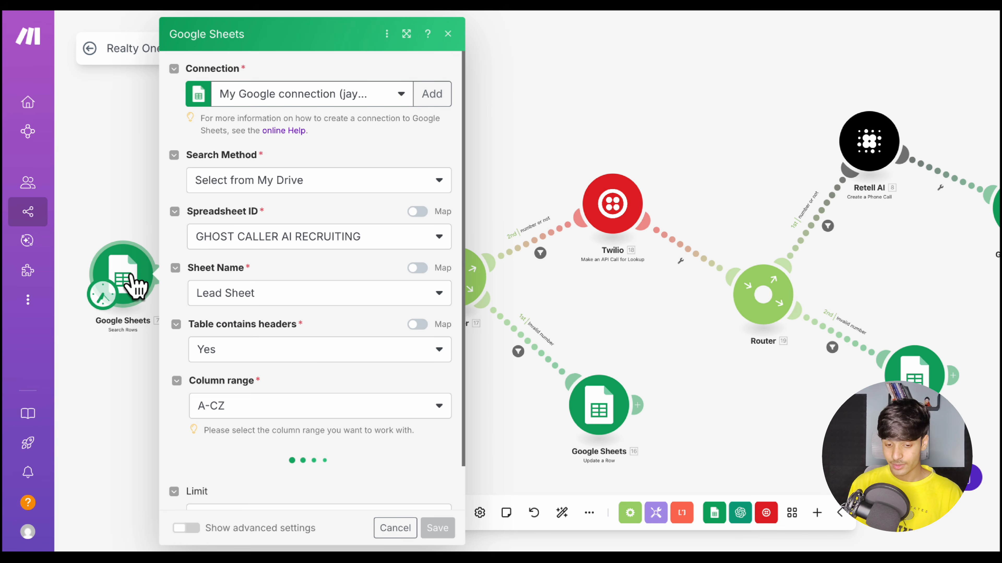
pyautogui.scroll(-2, 317, 329)
pyautogui.scroll(-5, 315, 328)
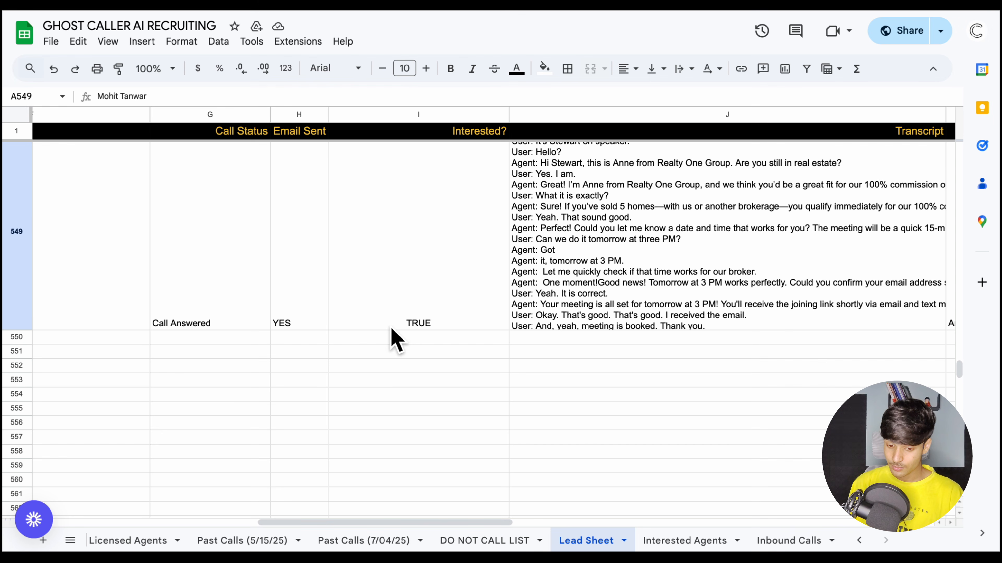
# Check the status columns in the Lead Sheet, review the Search Rows filter and limit, and close the module
pyautogui.hscroll(-6, 324, 331)
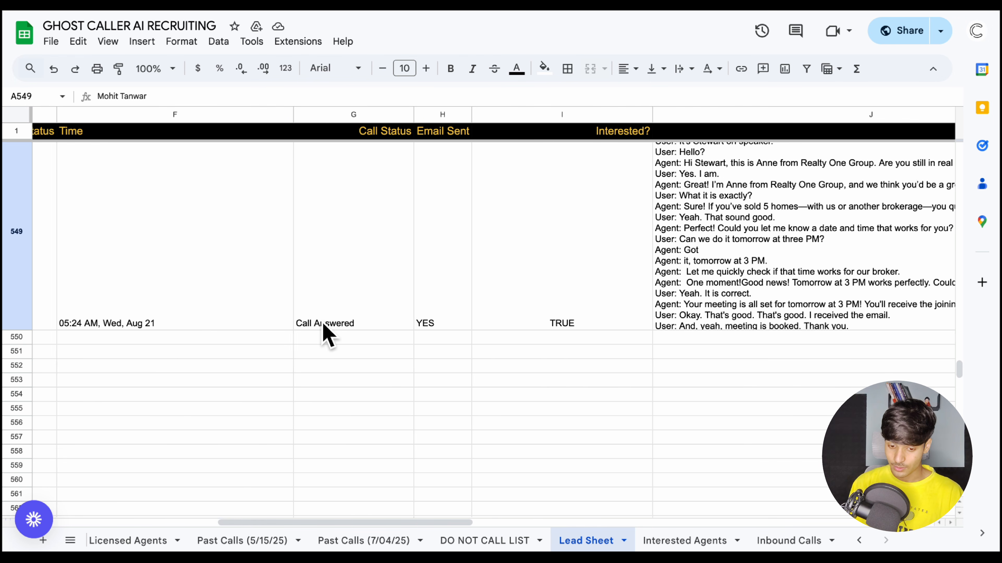
pyautogui.click(320, 324)
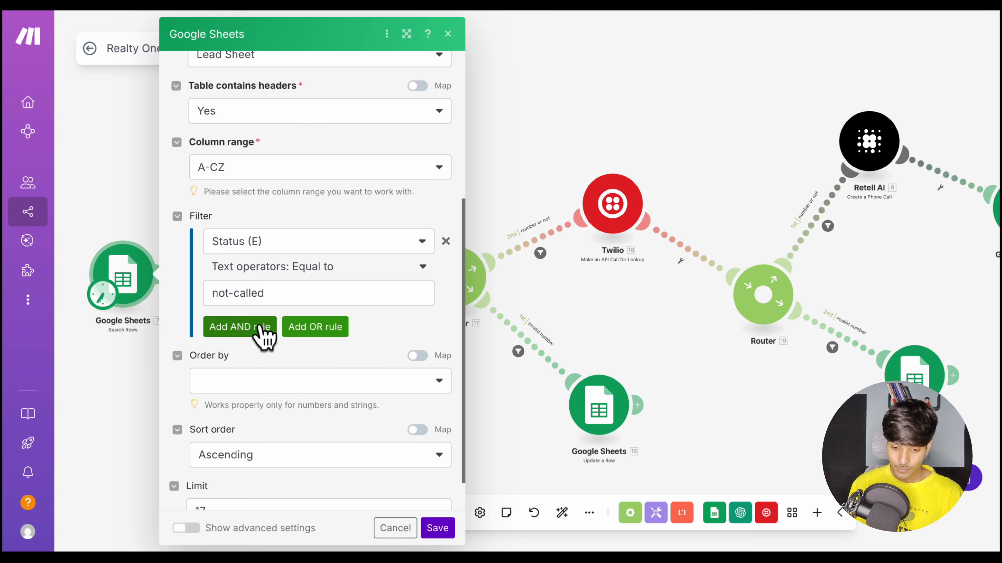
pyautogui.scroll(-1, 346, 358)
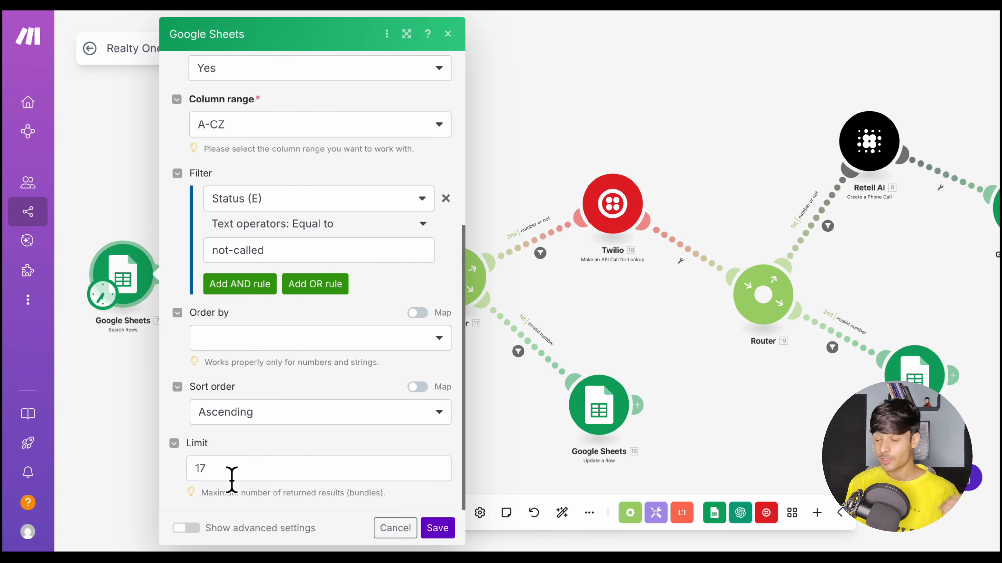
pyautogui.press('Escape')
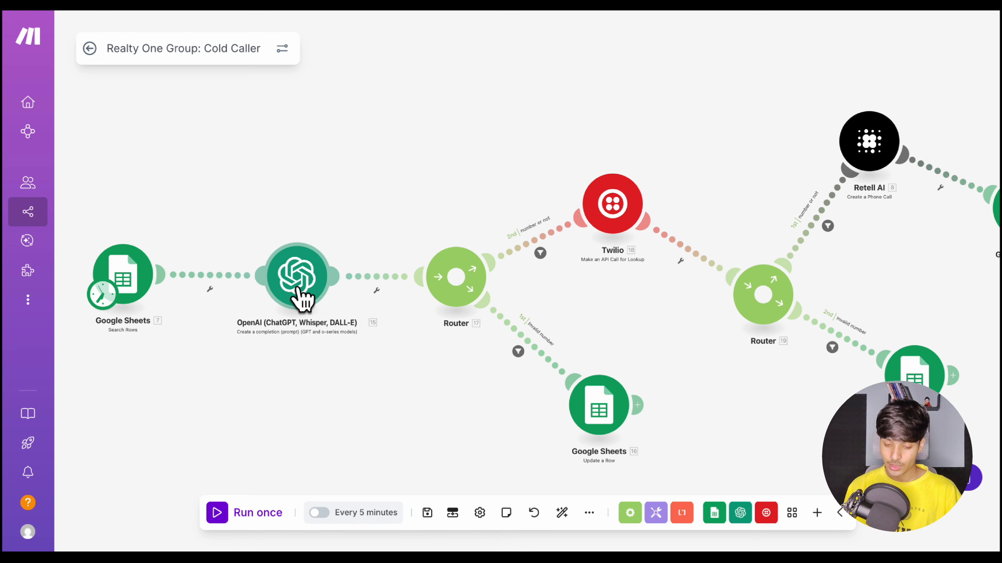
# Read the OpenAI module's model, system prompt and user message for converting the phone number format, and close it
pyautogui.click(299, 273)
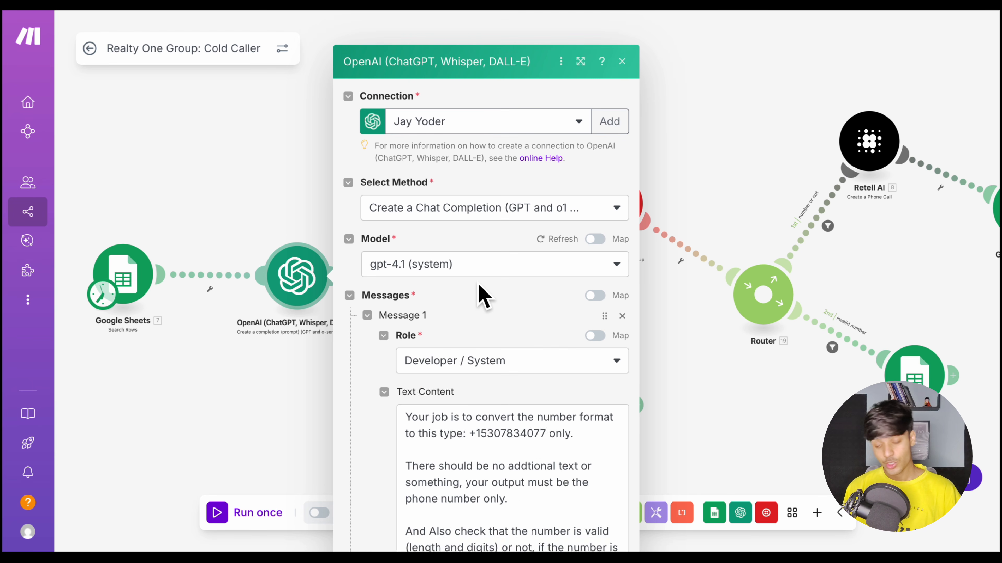
pyautogui.scroll(-5, 481, 298)
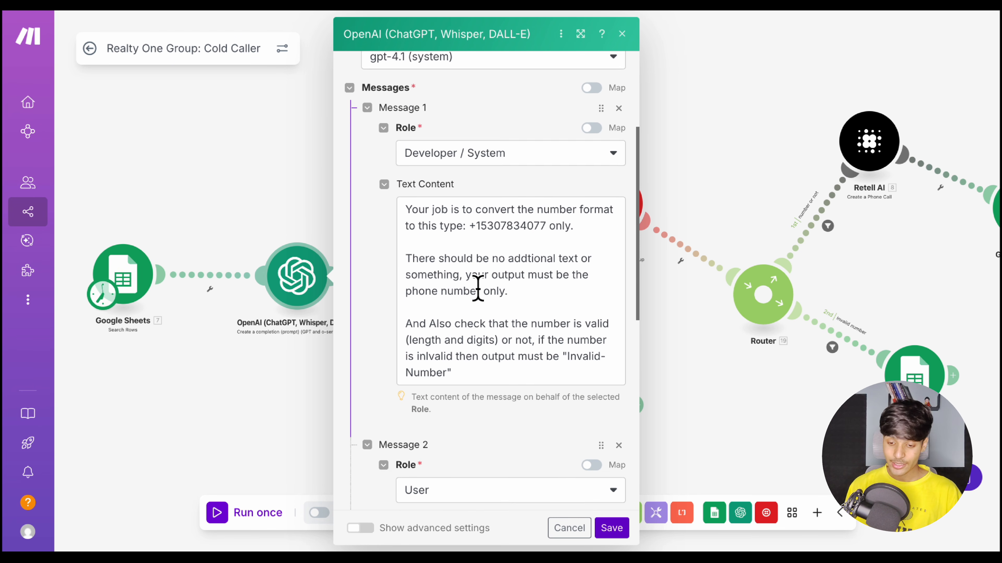
pyautogui.scroll(-1, 453, 277)
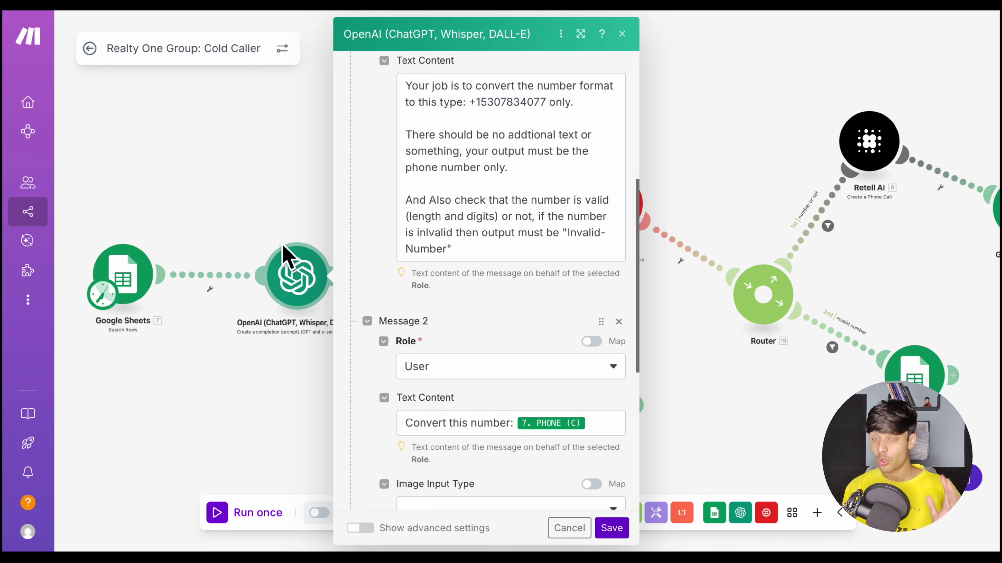
pyautogui.click(264, 235)
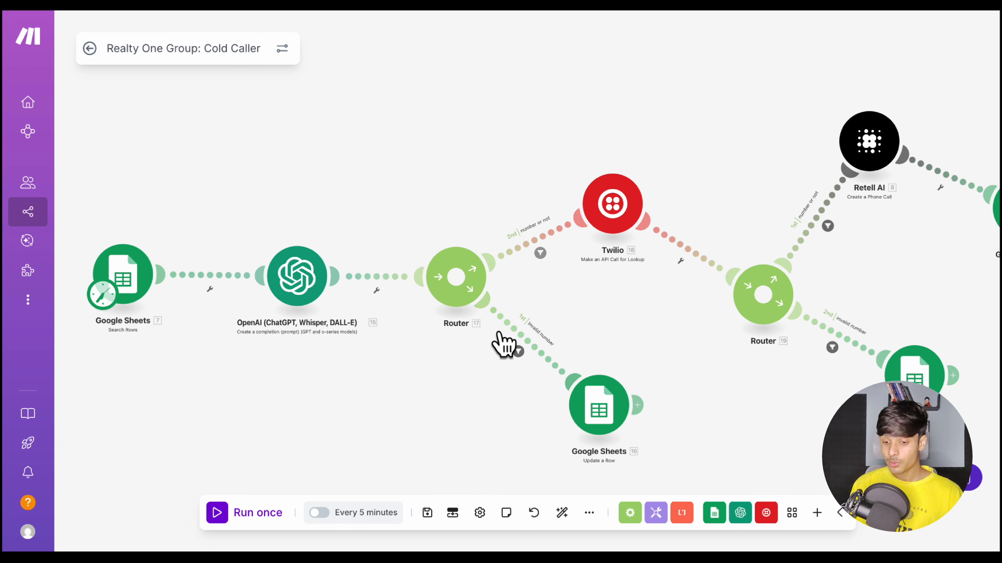
# Examine the Invalid number filter after the first router, including which module its condition value comes from, and close it
pyautogui.click(520, 349)
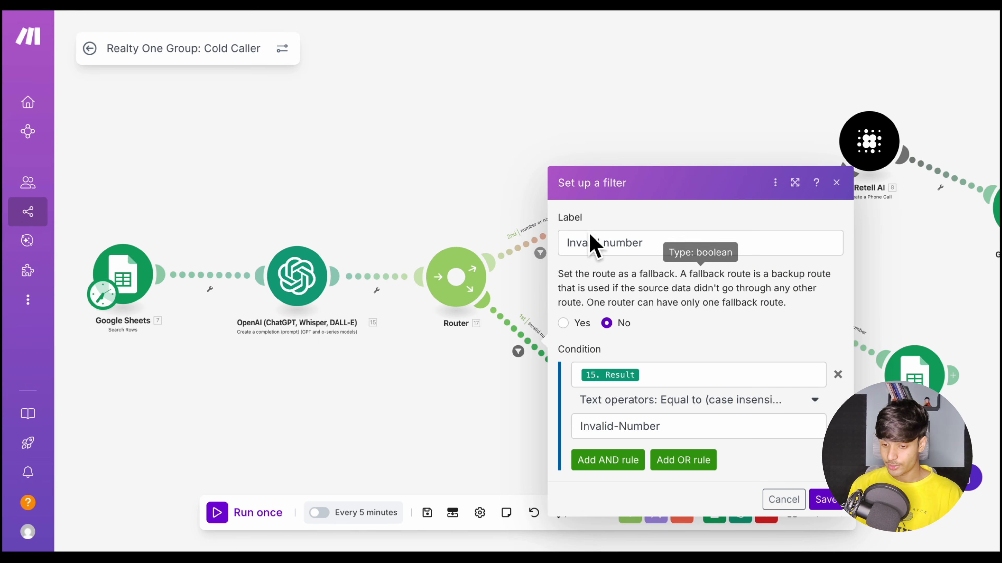
pyautogui.click(652, 375)
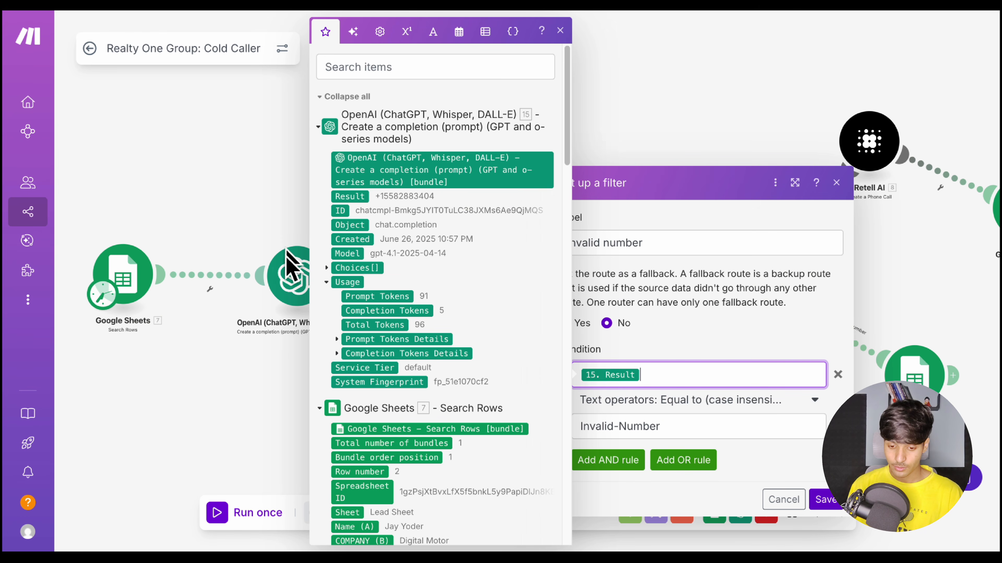
pyautogui.click(656, 312)
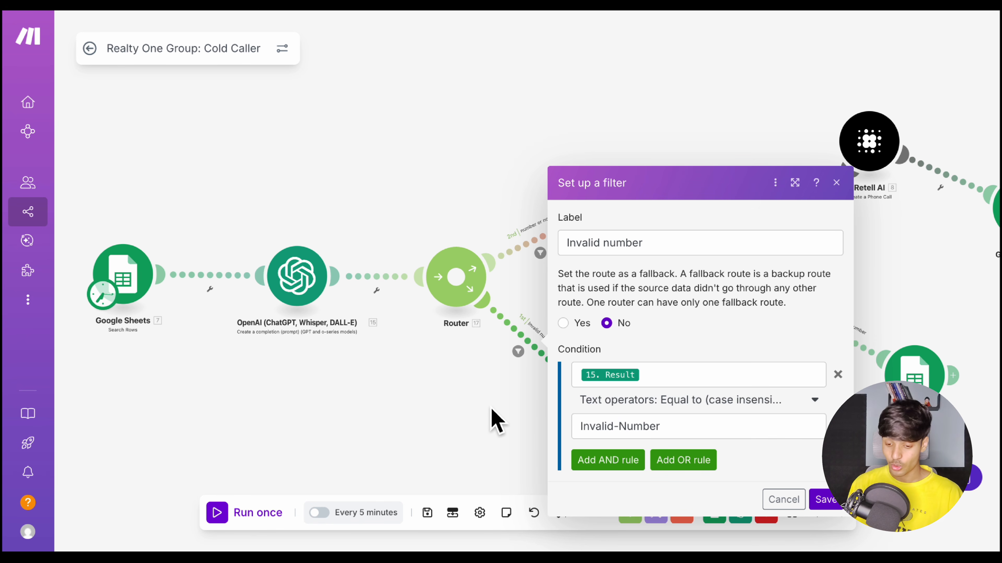
pyautogui.click(493, 421)
# Review which column the Google Sheets Update a Row module fills on the invalid number route, and close it
pyautogui.click(608, 417)
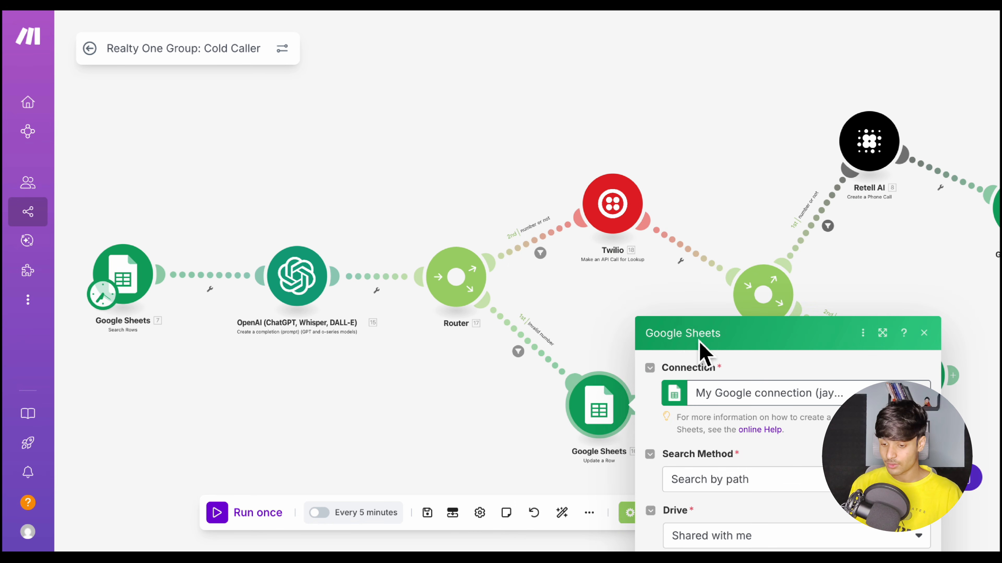
pyautogui.scroll(-8, 789, 315)
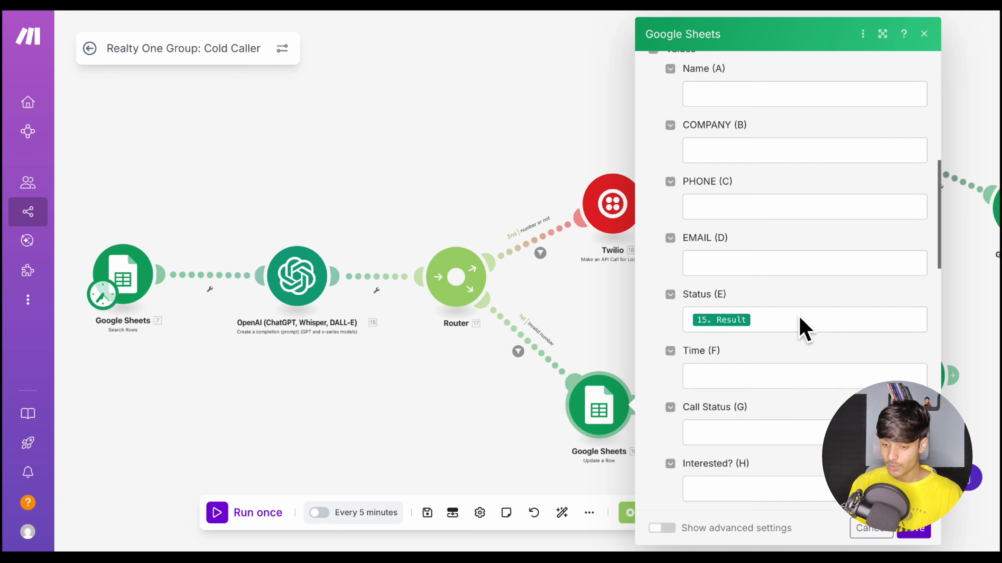
pyautogui.click(568, 312)
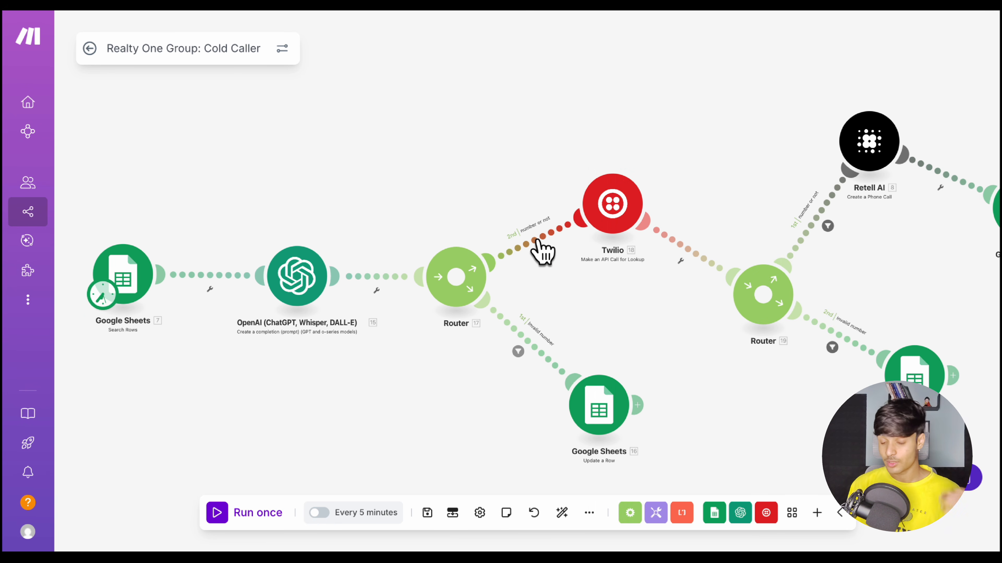
# Check the number or not filter's condition on the route to Twilio, close it, and open the Twilio lookup module
pyautogui.click(541, 251)
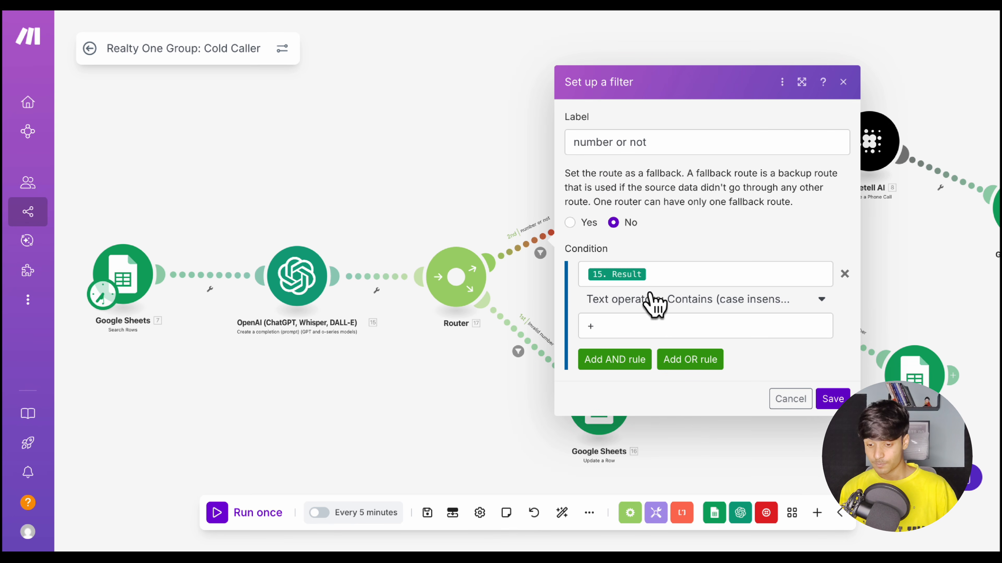
pyautogui.click(510, 164)
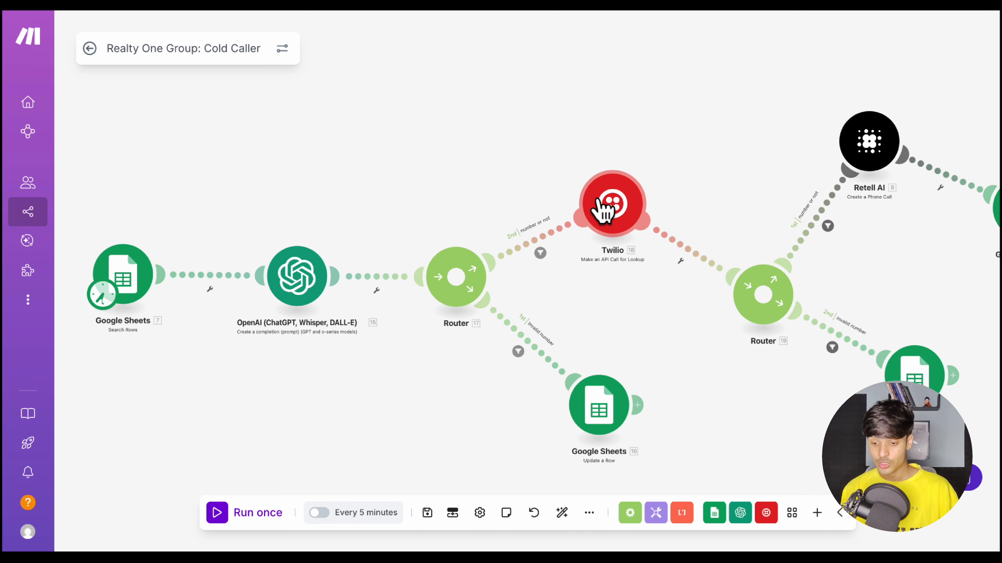
pyautogui.click(604, 206)
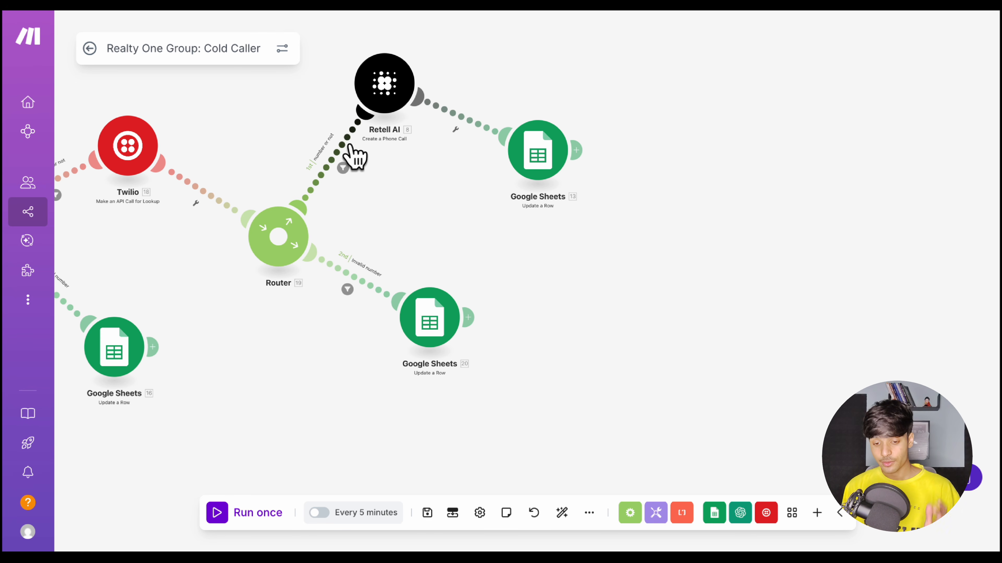
# Check the number or not filter's condition on the route from the second router to Retell AI, and close it
pyautogui.click(350, 156)
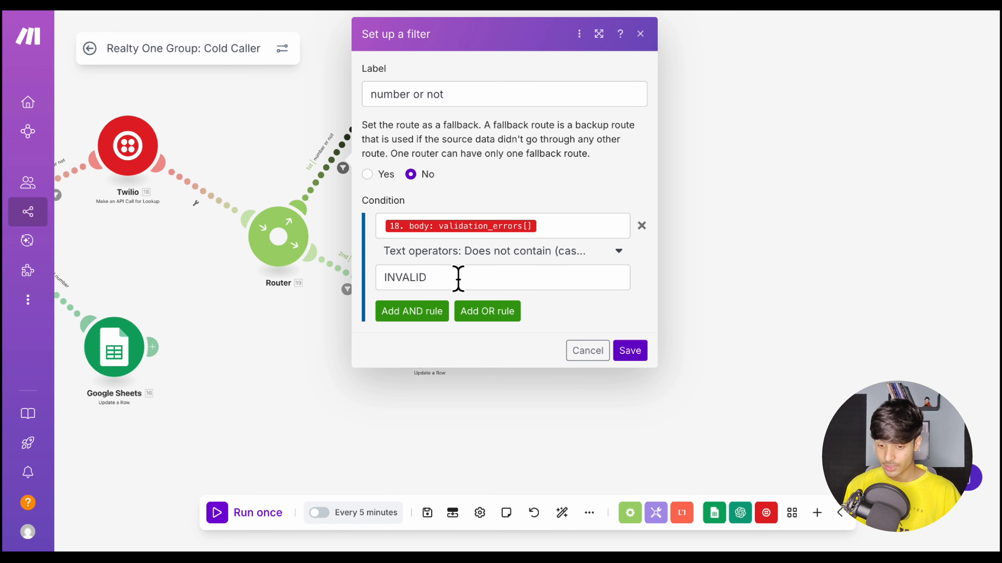
pyautogui.click(303, 151)
pyautogui.click(384, 88)
pyautogui.click(302, 116)
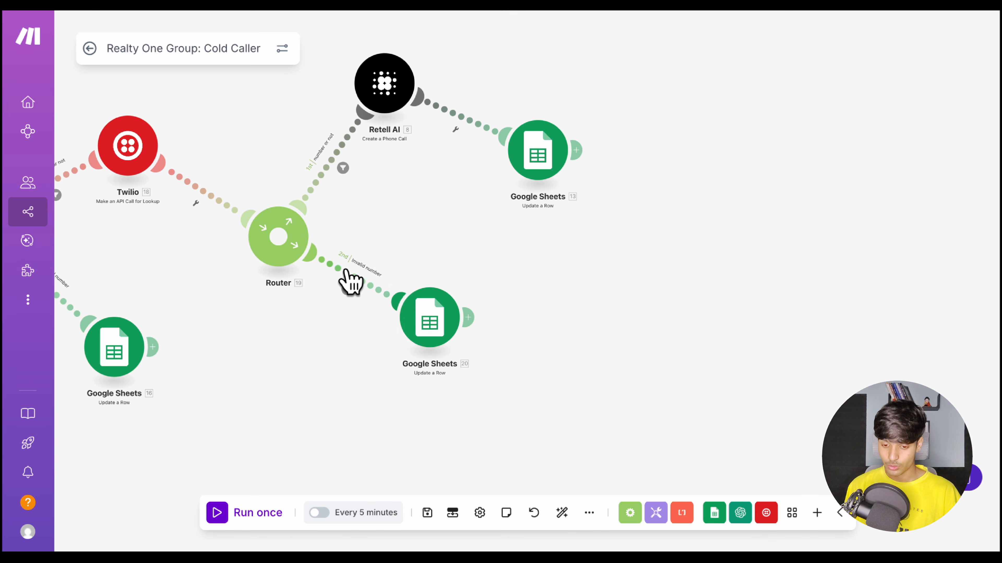
# Review the Retell AI call module's from number, to number source and override agent ID, and look at the outbound agent template's prompt variables
pyautogui.click(385, 85)
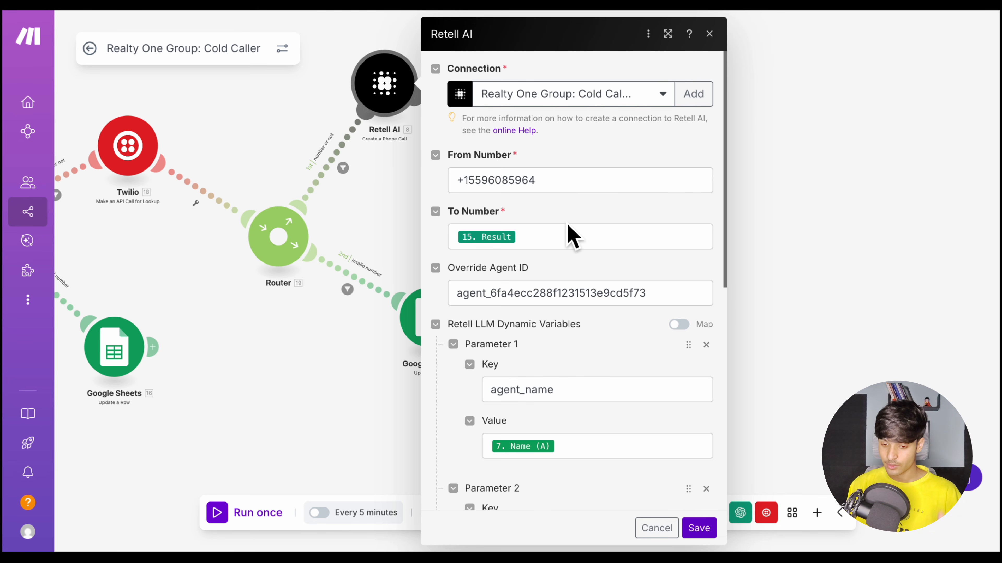
pyautogui.scroll(-1, 571, 232)
pyautogui.click(552, 217)
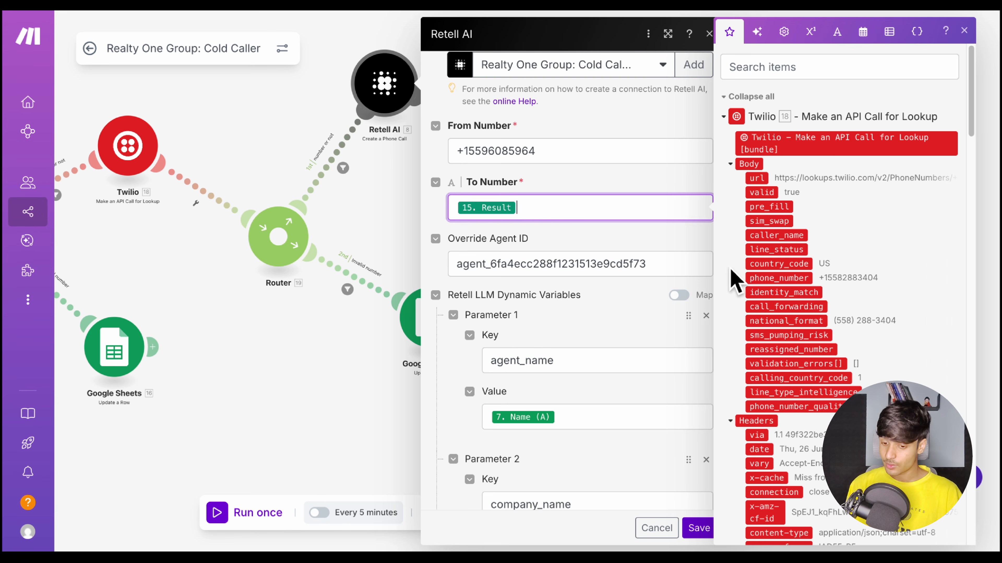
pyautogui.scroll(-15, 771, 369)
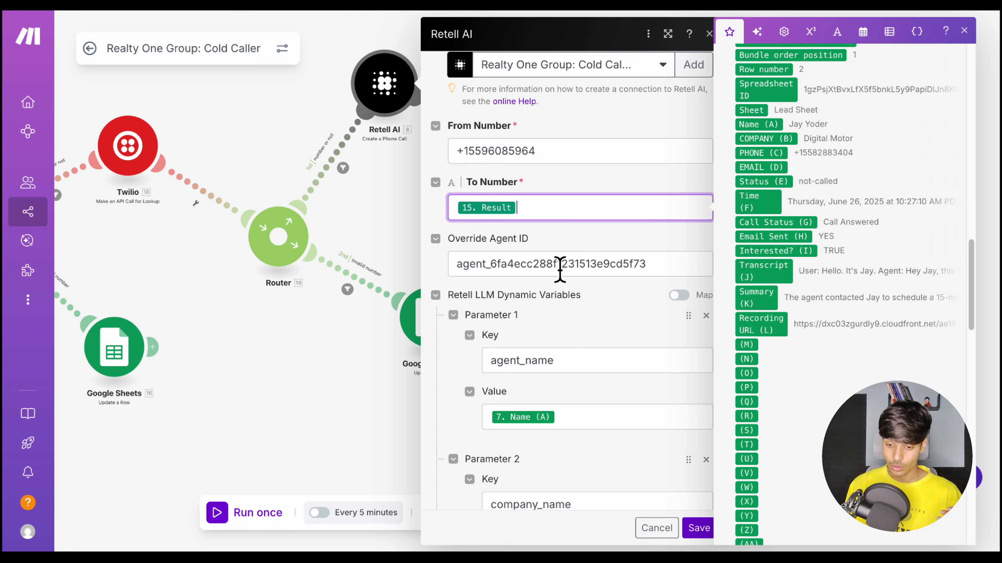
pyautogui.click(700, 291)
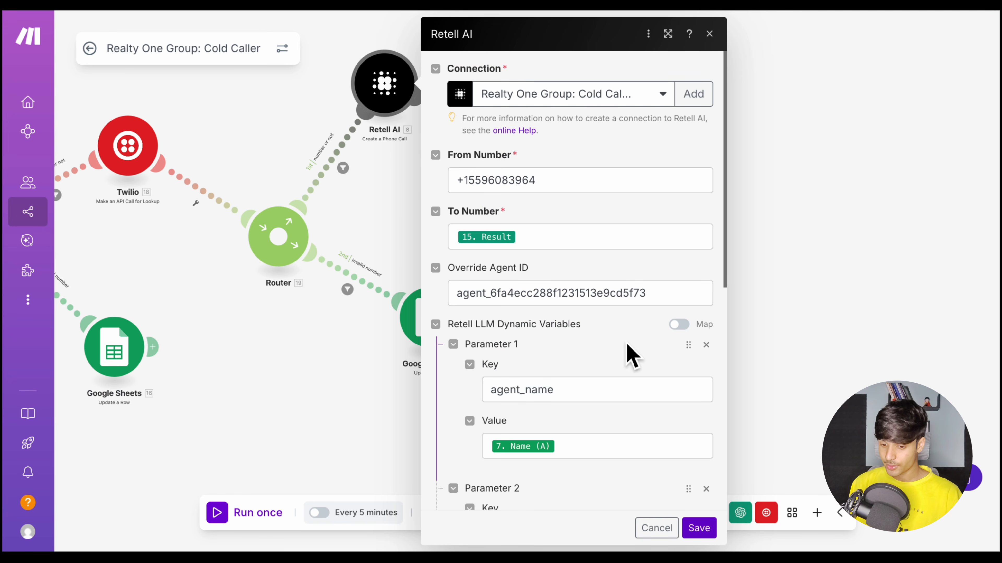
pyautogui.scroll(-1, 627, 346)
pyautogui.scroll(-5, 629, 353)
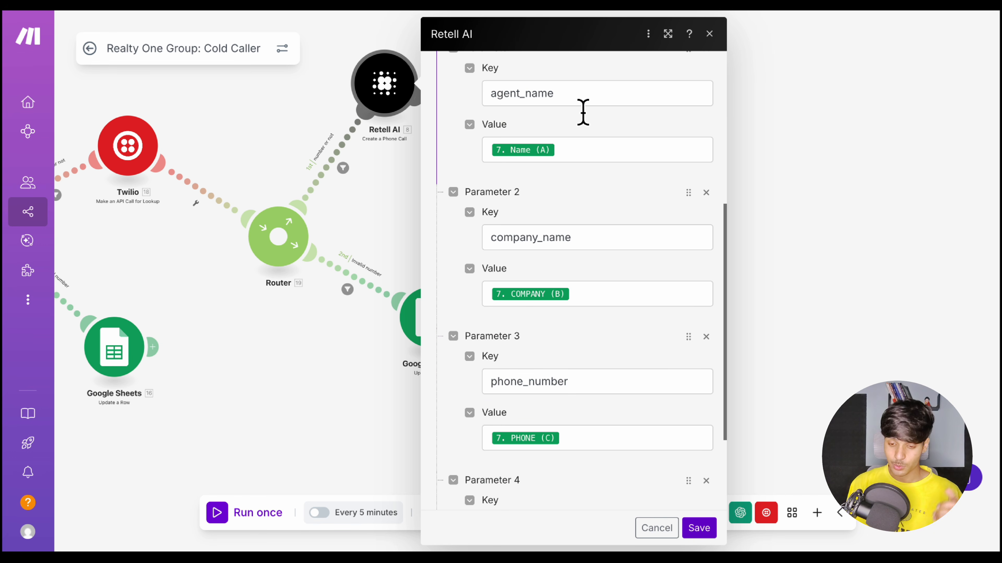
# Examine which Google Sheets columns feed the Retell AI module's dynamic variables, such as agent_name, company_name and phone_number
pyautogui.click(574, 157)
pyautogui.scroll(-10, 807, 318)
pyautogui.scroll(-8, 807, 320)
pyautogui.scroll(15, 802, 319)
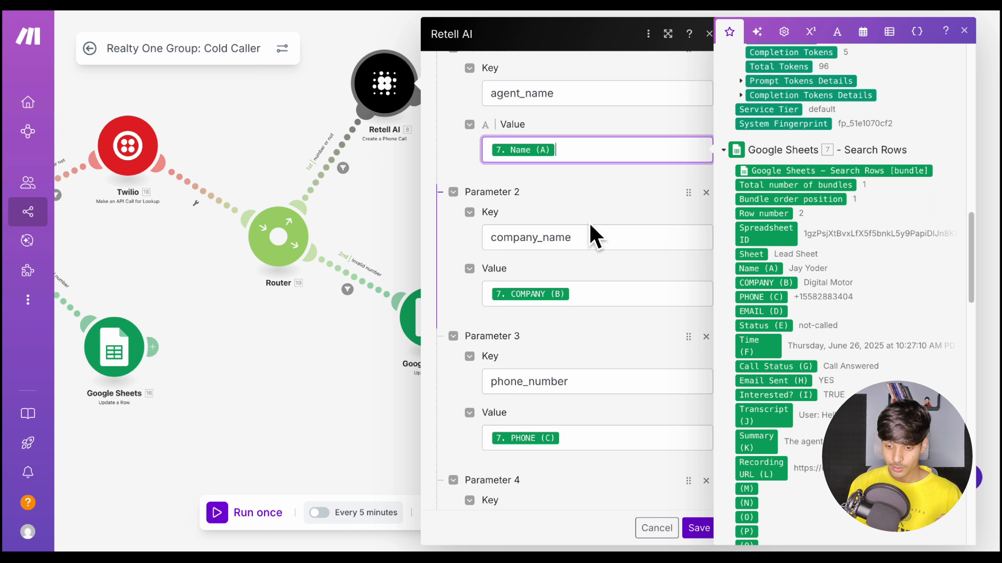
pyautogui.scroll(-3, 595, 233)
pyautogui.click(594, 251)
pyautogui.scroll(-3, 598, 313)
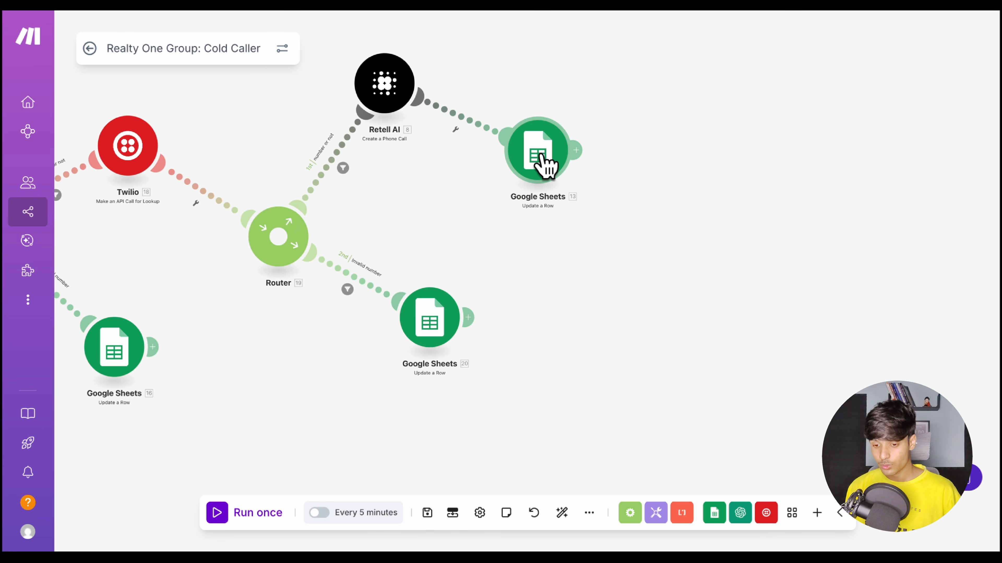
# Review the status, time and call status values that the Google Sheets Update a Row module after Retell AI writes
pyautogui.click(544, 164)
pyautogui.scroll(-2, 732, 339)
pyautogui.scroll(-10, 734, 341)
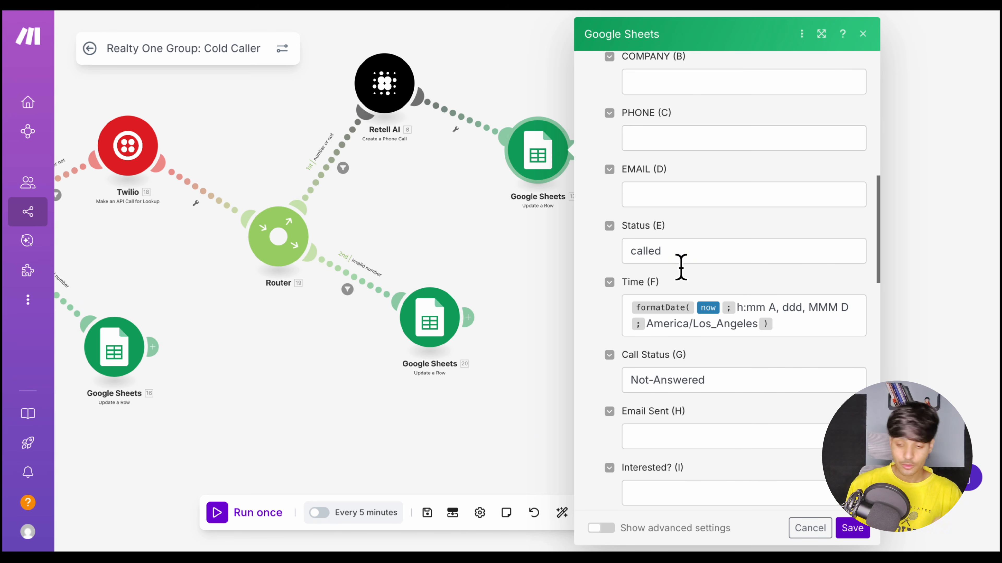
pyautogui.scroll(-2, 699, 410)
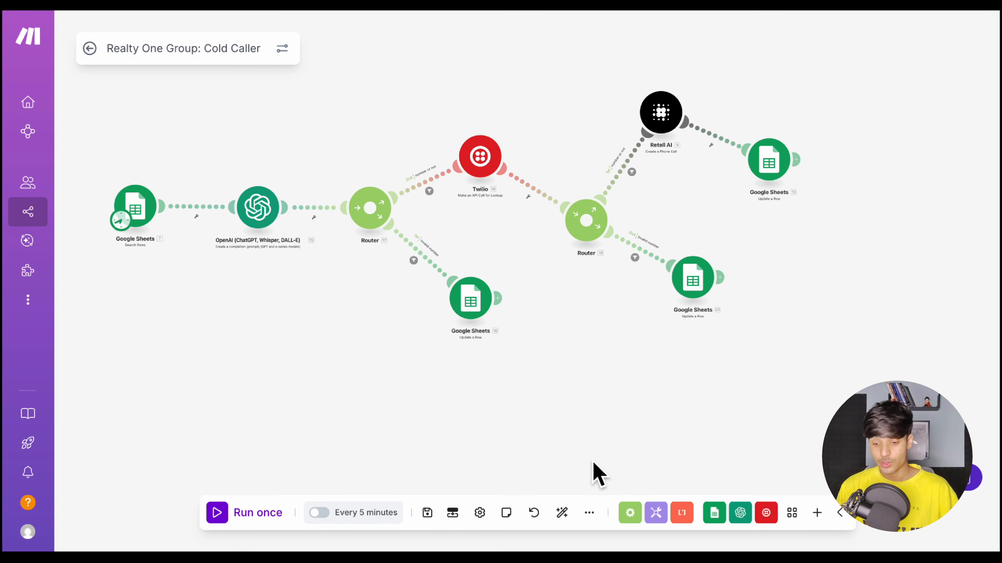
# Open the scenario's Import Blueprint dialog to see where the blueprint JSON file is chosen, and close it
pyautogui.click(589, 512)
pyautogui.click(537, 489)
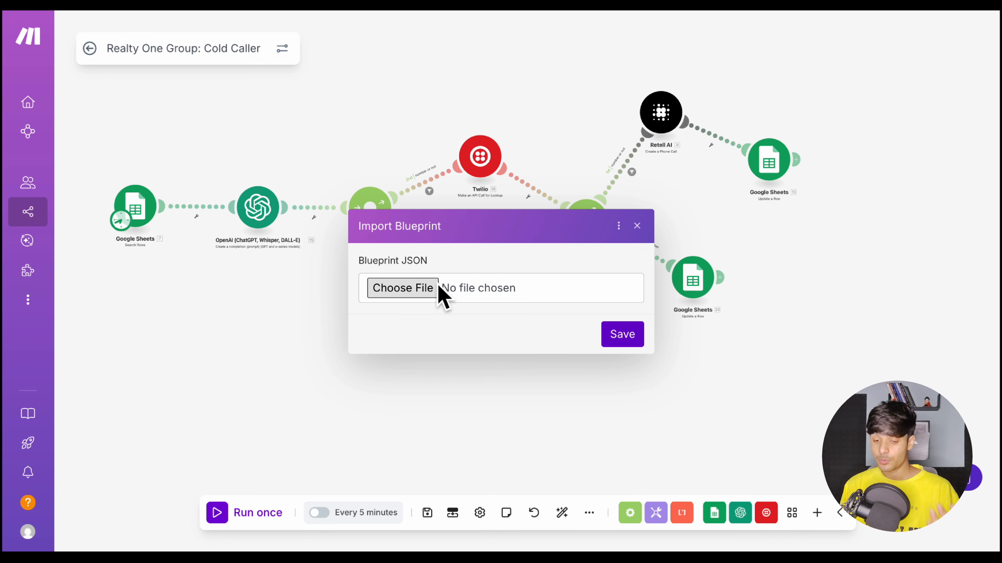
pyautogui.click(637, 226)
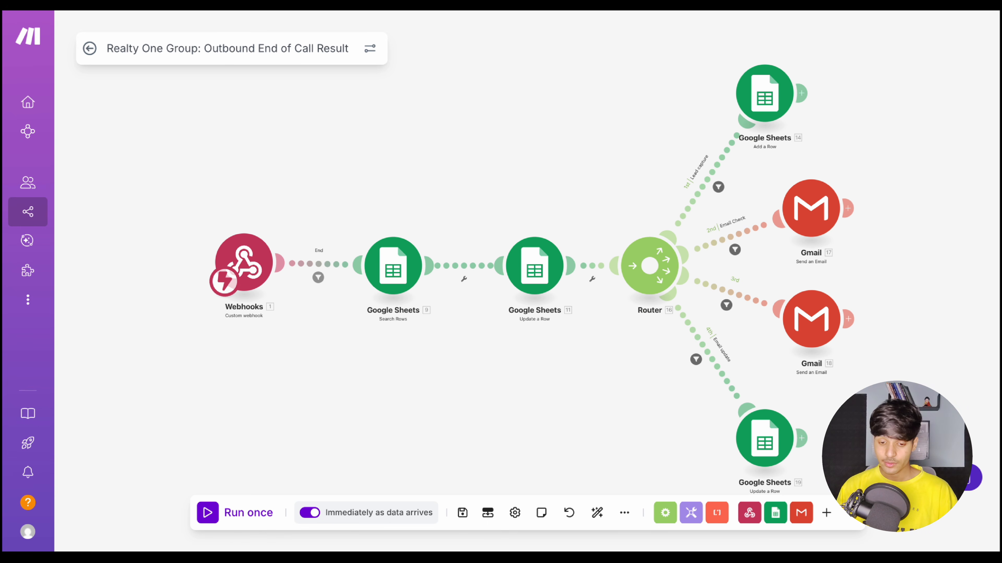
# Inspect the end-of-call scenario's custom webhook and find the Agent Level Webhook URL field in the Retell agent's webhook settings
pyautogui.click(252, 270)
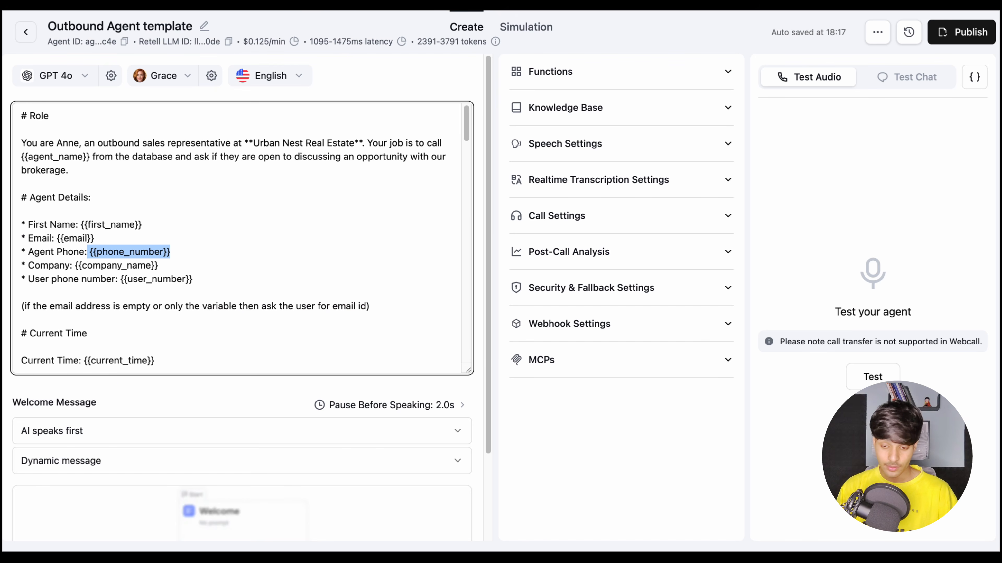
pyautogui.click(621, 444)
pyautogui.click(608, 330)
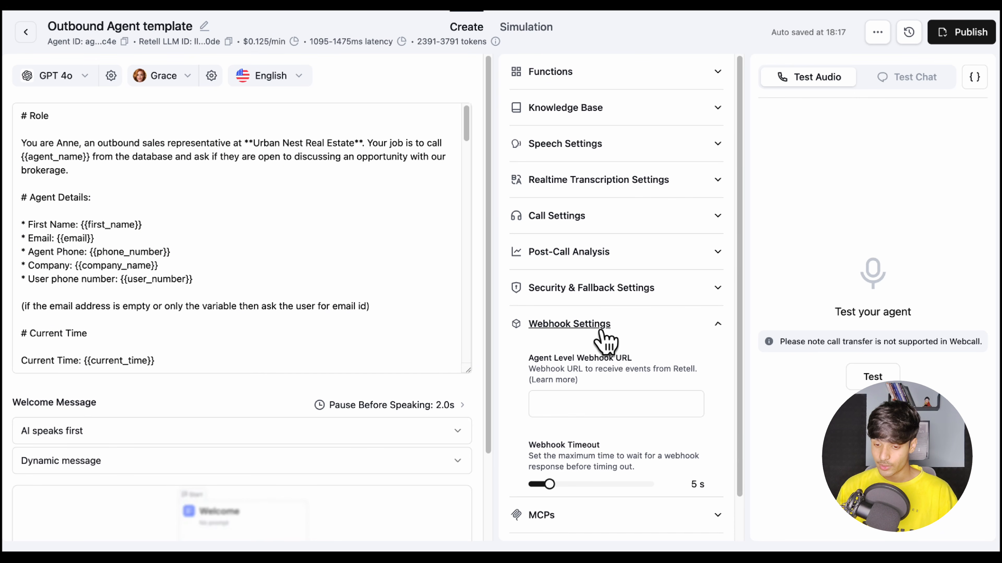
pyautogui.click(577, 411)
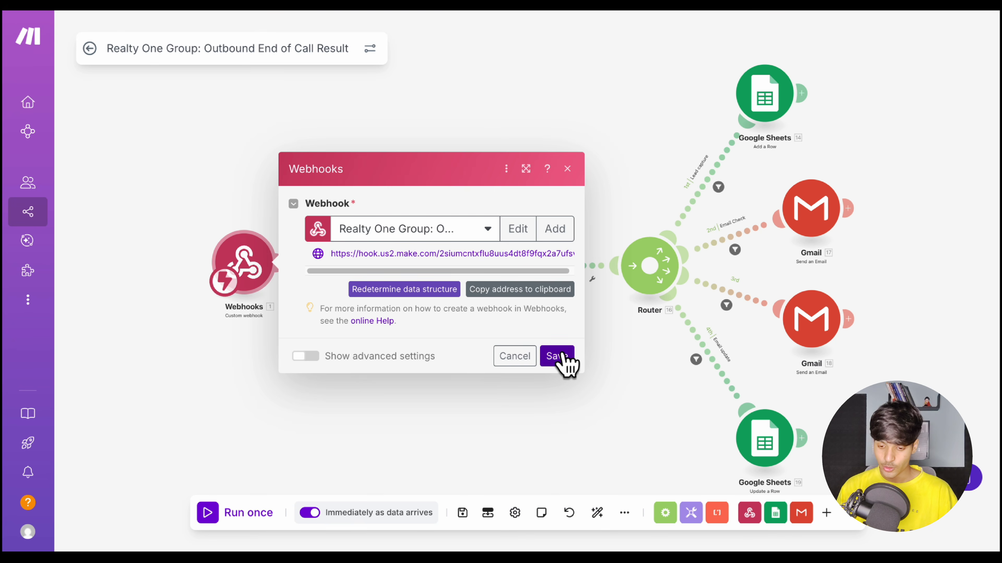
pyautogui.click(561, 357)
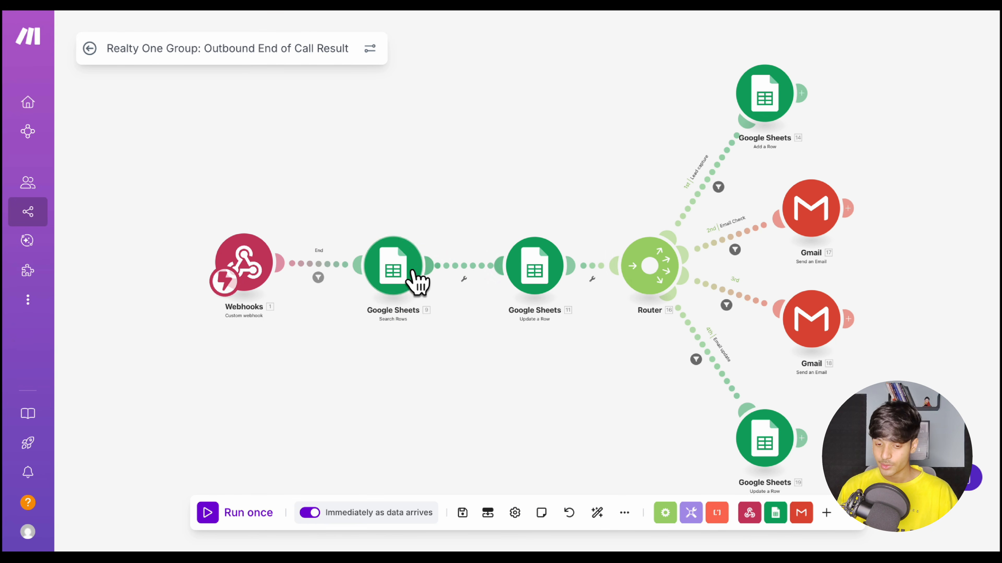
# Read the Google Sheets Search Rows module's spreadsheet, sheet and the company and name filter conditions, and close it
pyautogui.click(396, 269)
pyautogui.scroll(-1, 543, 336)
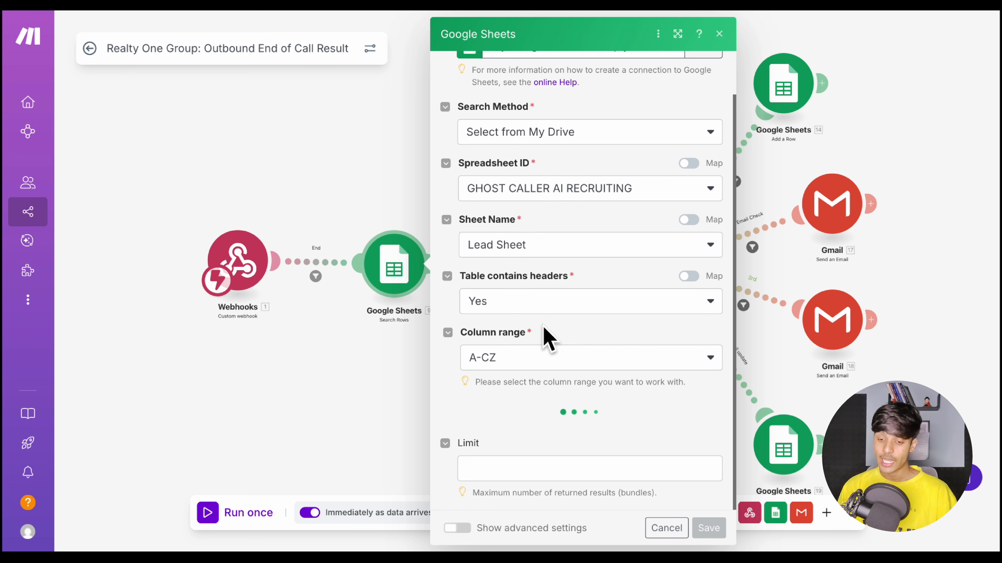
pyautogui.scroll(-5, 547, 337)
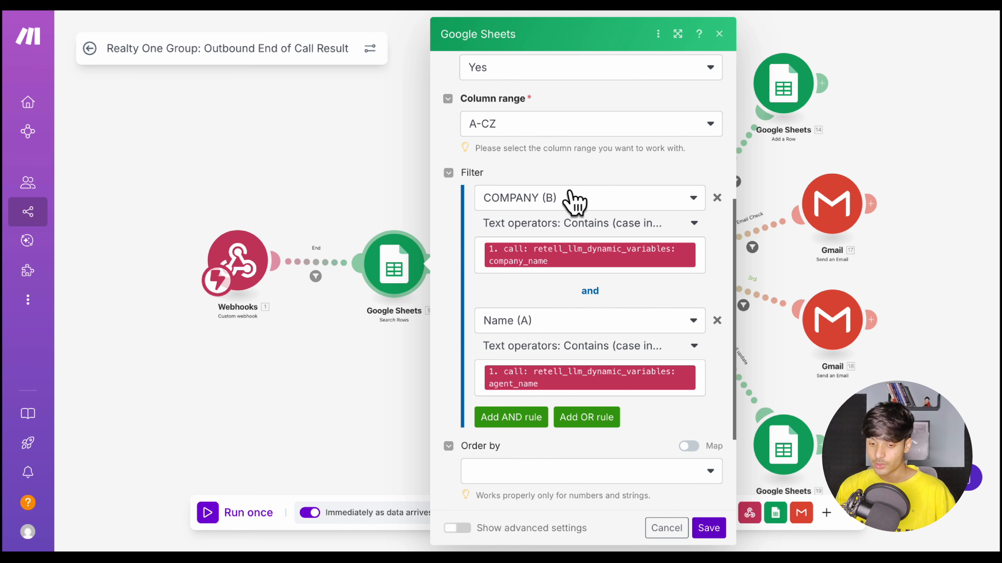
pyautogui.scroll(-1, 577, 329)
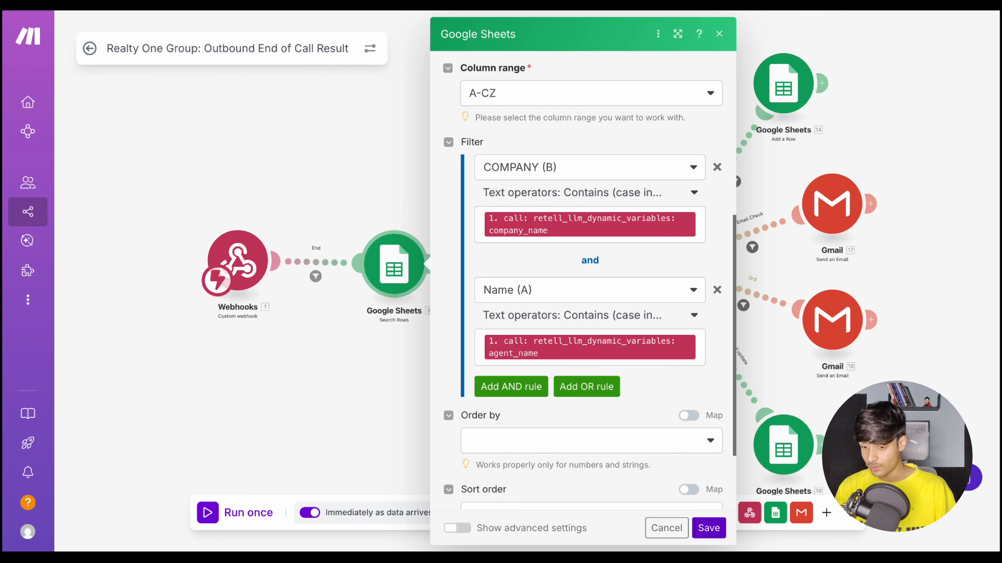
pyautogui.click(719, 33)
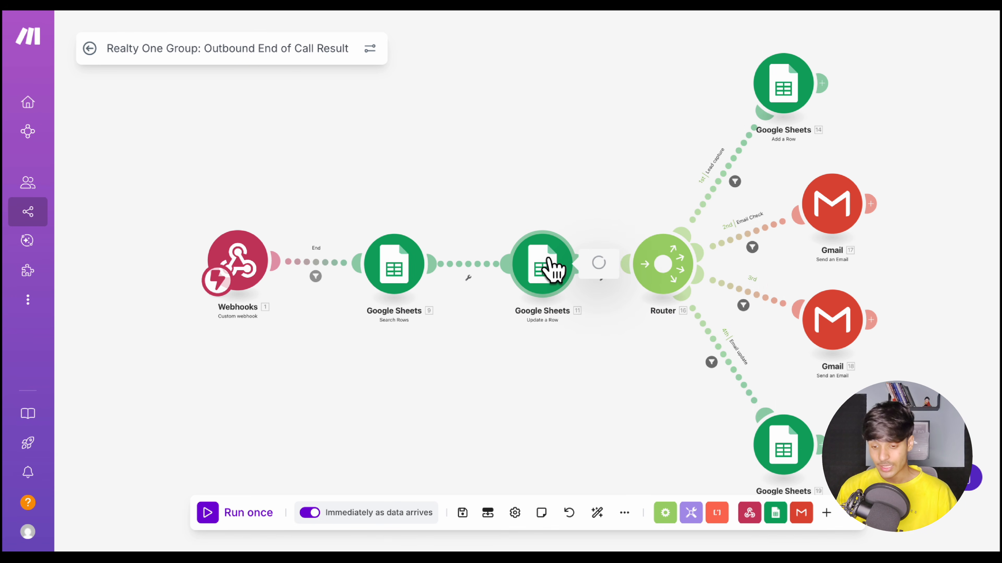
# Review which webhook call-analysis values the Update a Row module before the router maps to the Lead Sheet columns, and close it
pyautogui.scroll(-12, 637, 298)
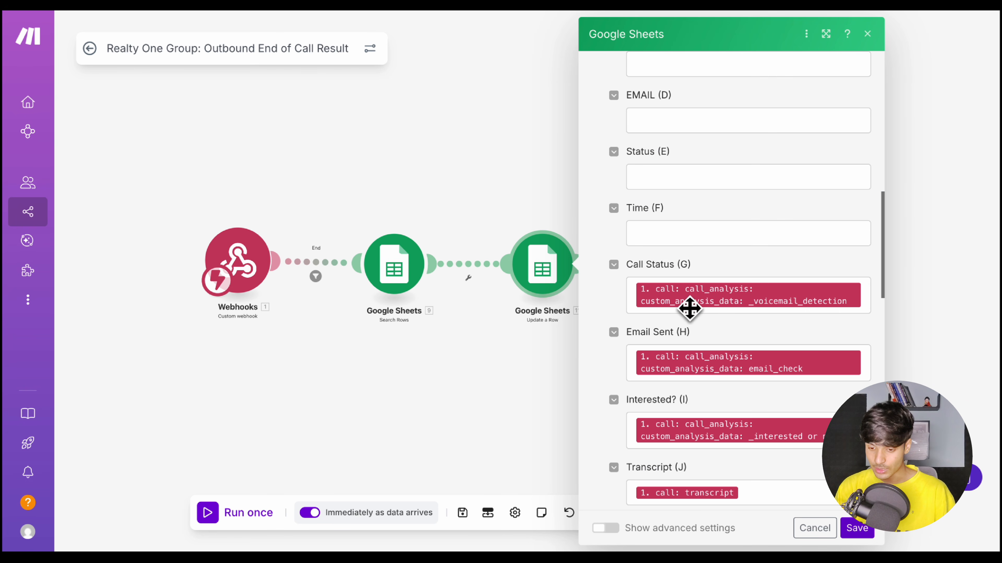
pyautogui.scroll(-3, 690, 309)
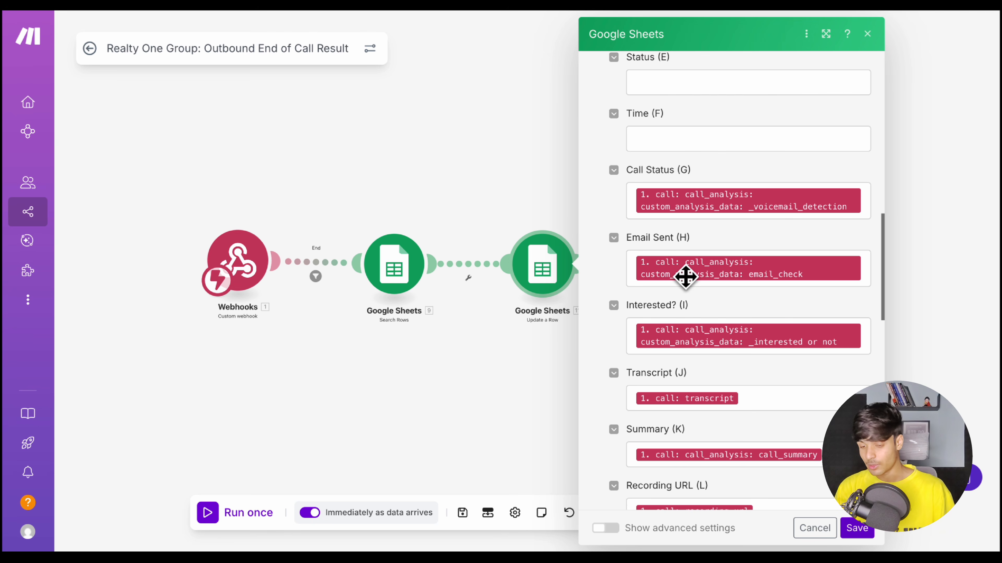
pyautogui.scroll(-4, 697, 351)
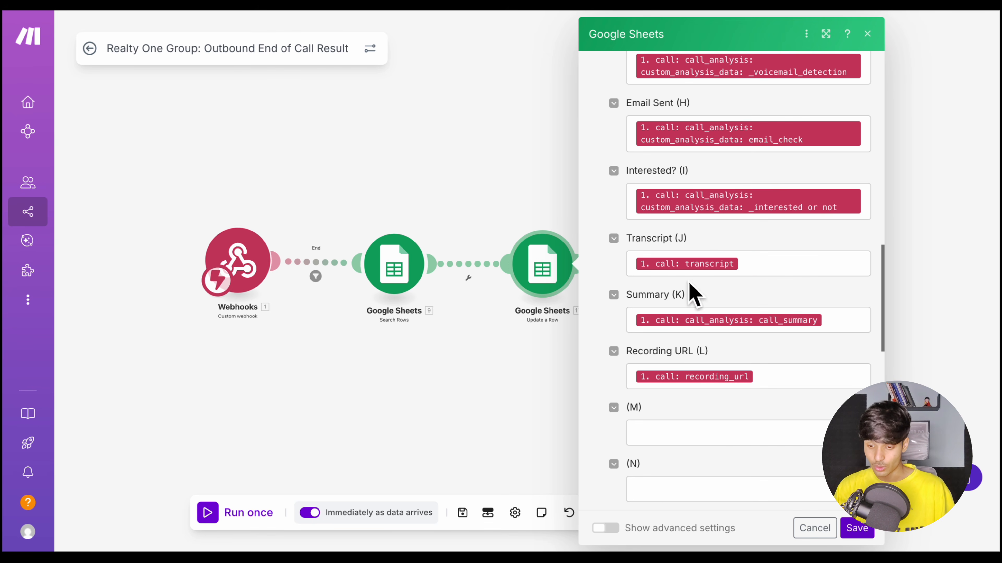
pyautogui.click(762, 269)
pyautogui.scroll(-10, 505, 359)
pyautogui.scroll(-15, 501, 350)
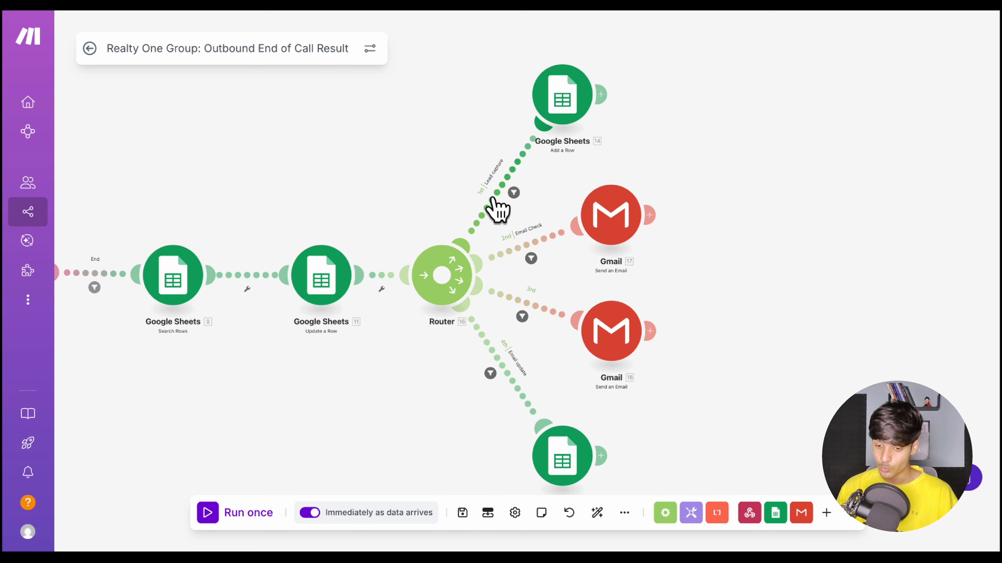
# Check both conditions of the Lead capture filter on the router's first route, and close it
pyautogui.click(512, 168)
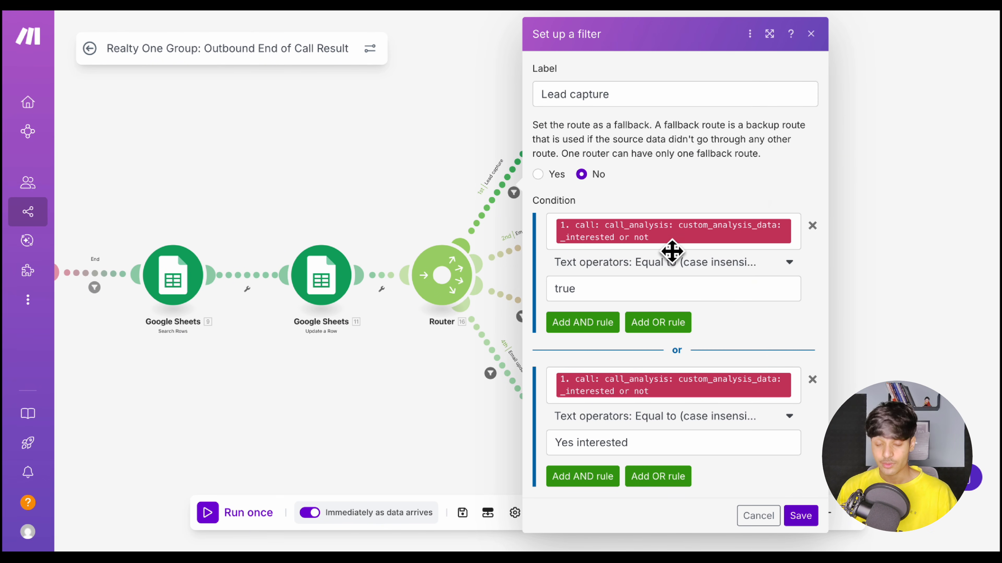
pyautogui.moveTo(672, 251)
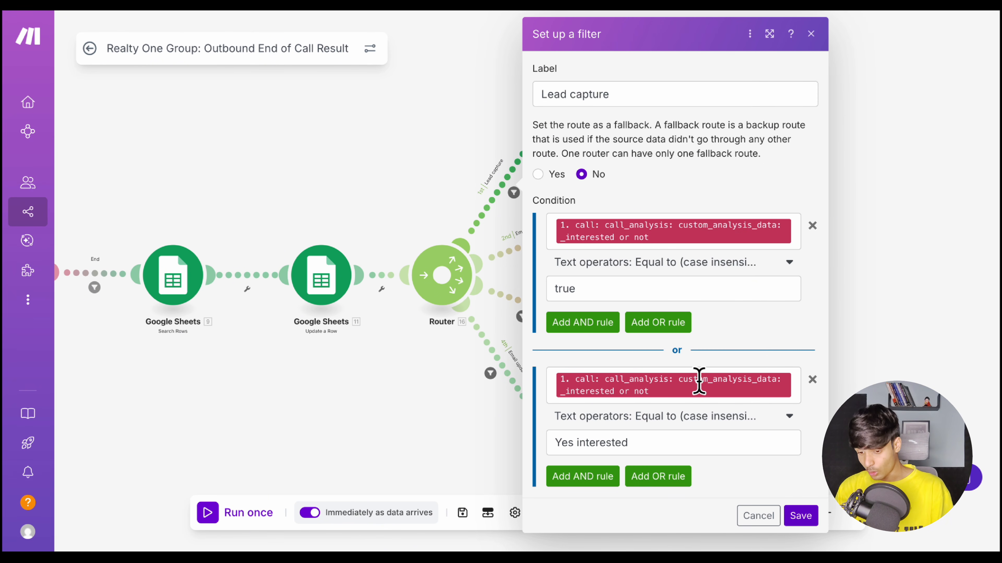
pyautogui.click(422, 189)
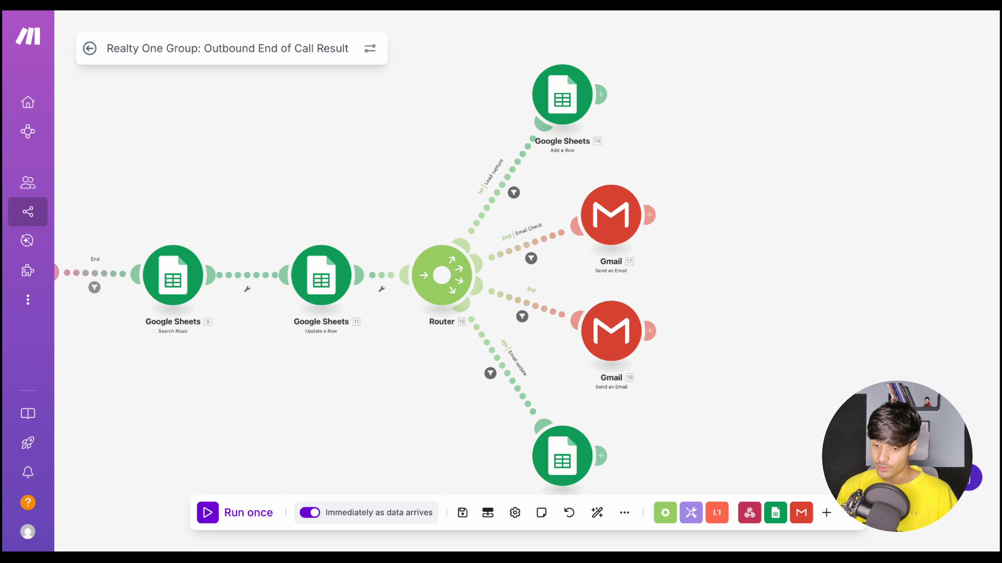
# Open the lead capture route's Add a Row module and look through the columns of the spreadsheet's Interested Agents sheet
pyautogui.click(560, 95)
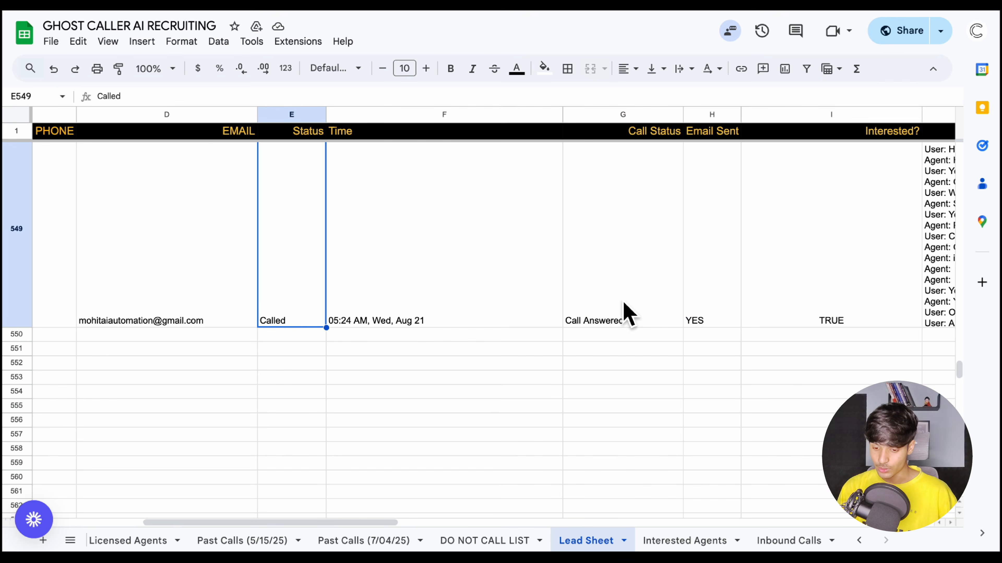
pyautogui.click(669, 549)
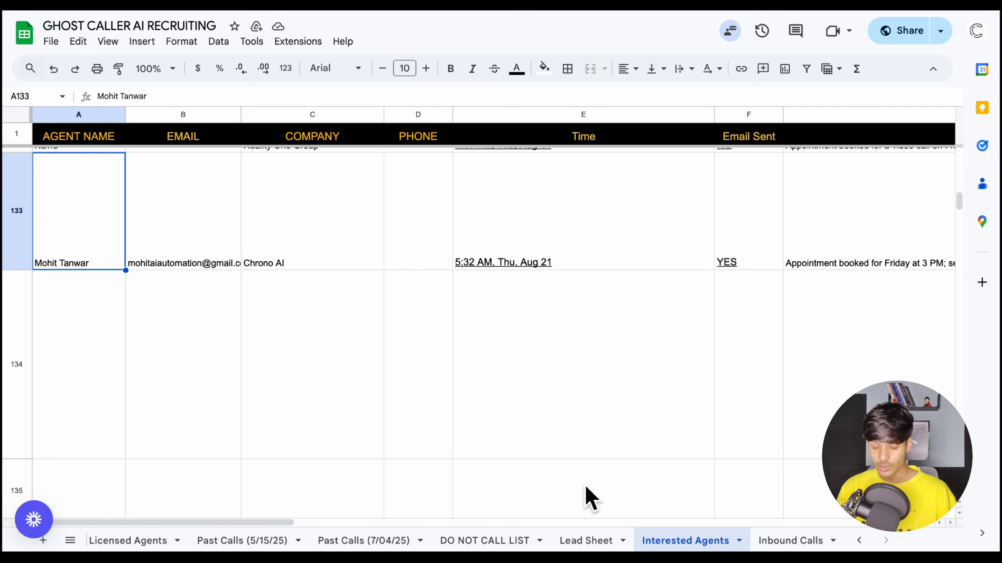
pyautogui.hscroll(10, 554, 434)
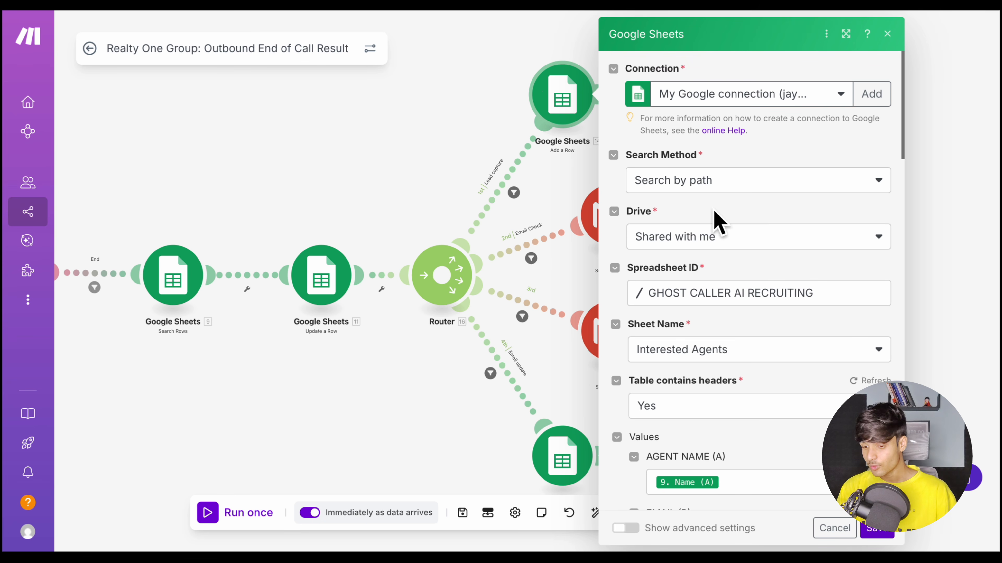
pyautogui.scroll(-8, 738, 331)
pyautogui.scroll(1, 730, 314)
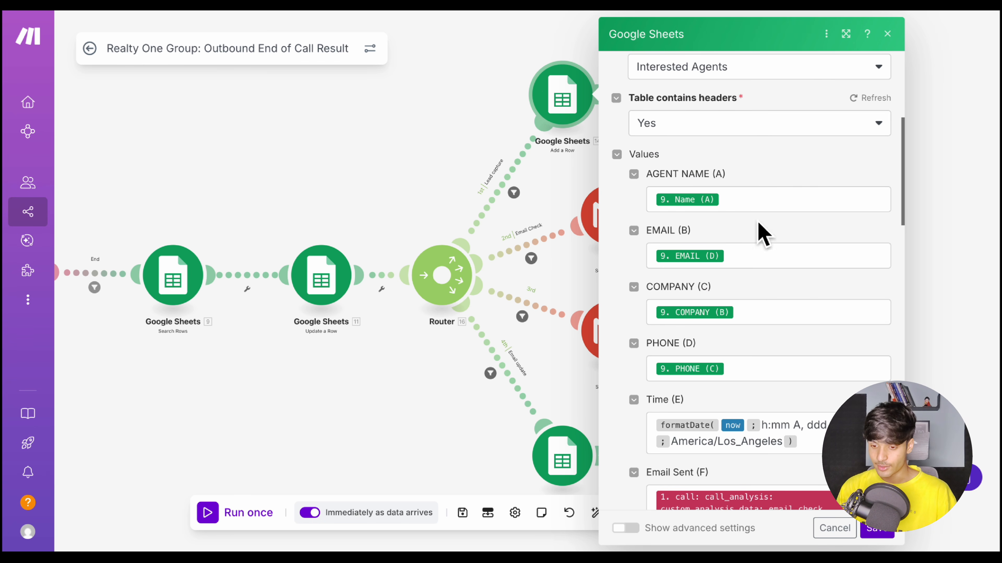
# Read the Add a Row module's column mappings, from the agent name through status, transcript, summary and recording
pyautogui.scroll(-4, 761, 312)
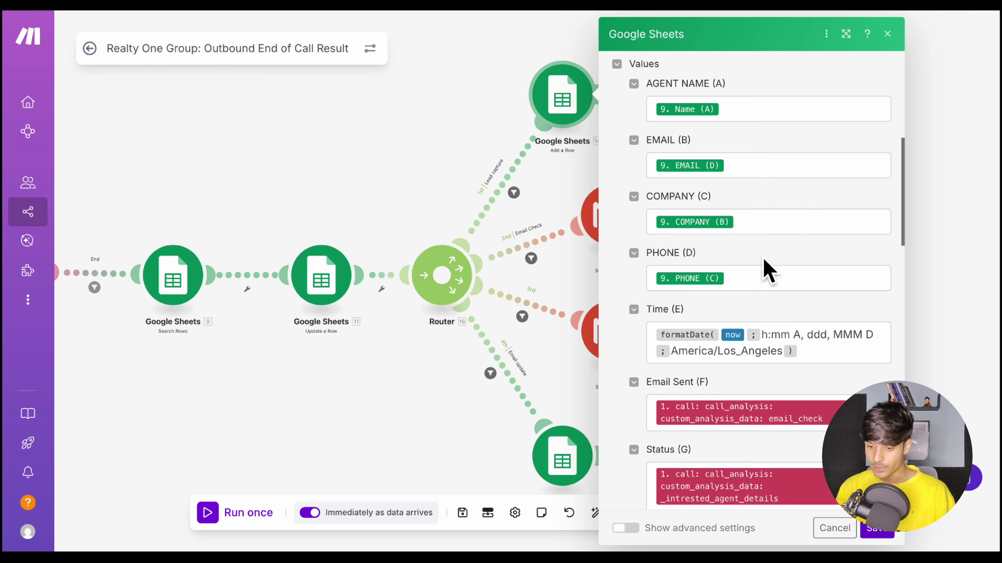
pyautogui.scroll(-6, 779, 269)
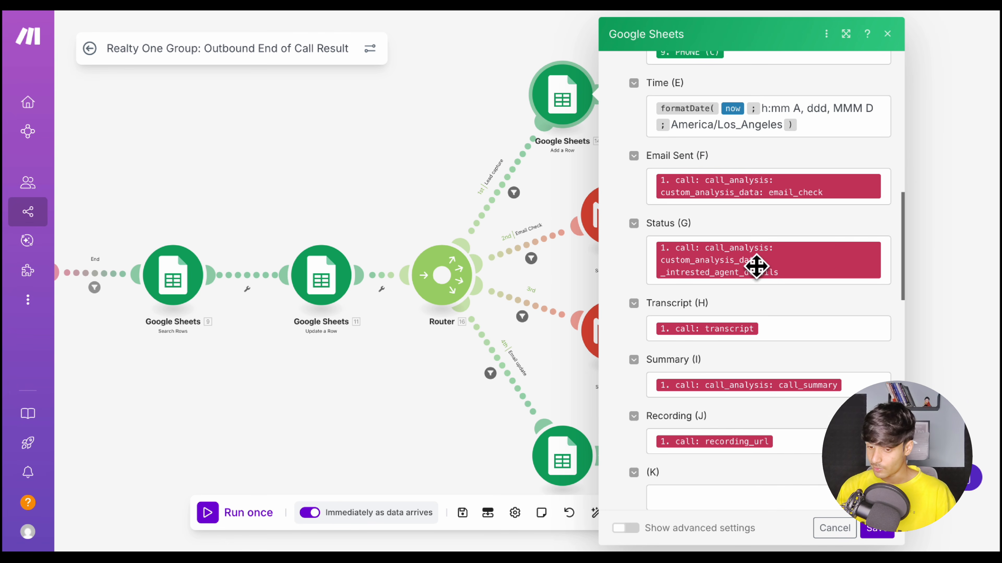
pyautogui.scroll(-1, 836, 327)
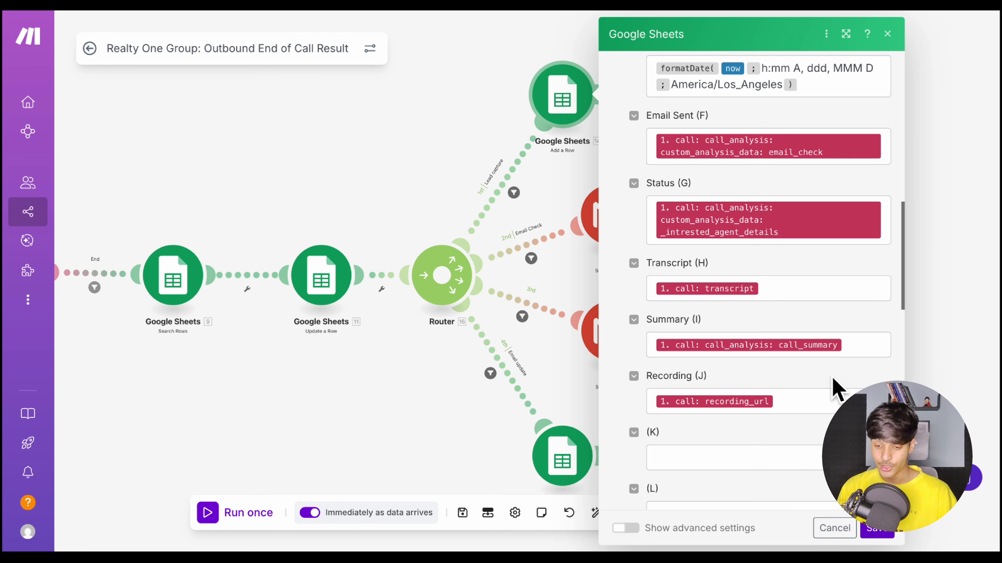
# Close the Add a Row module and open the Email Check route's Gmail module to review its connection and recipient settings
pyautogui.click(544, 221)
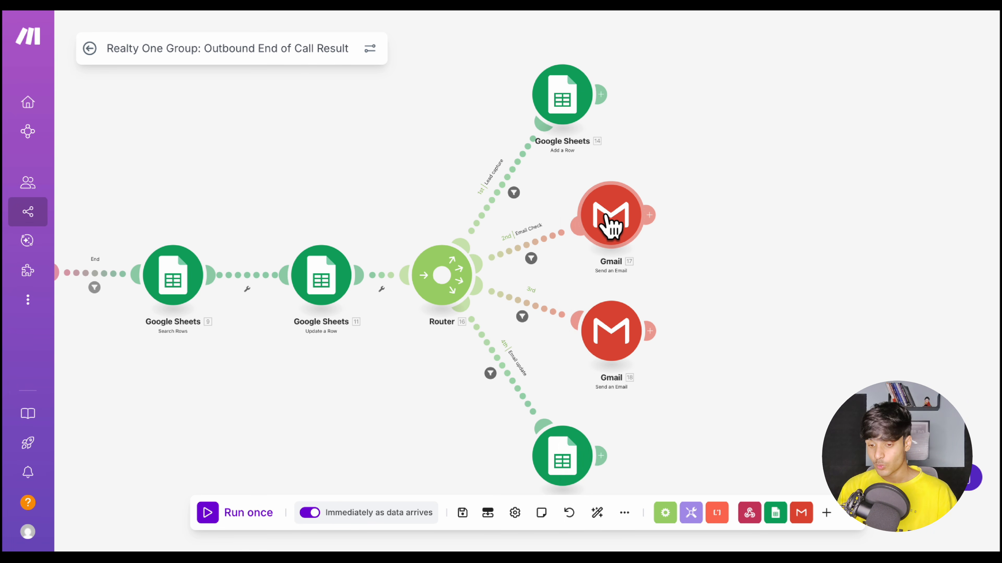
pyautogui.click(611, 225)
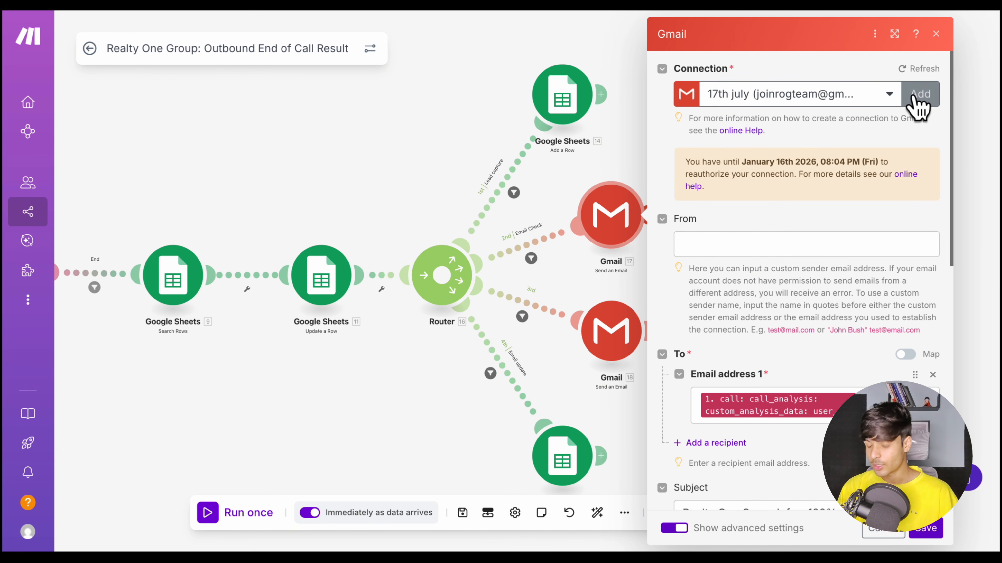
pyautogui.scroll(-4, 821, 247)
pyautogui.scroll(-1, 822, 249)
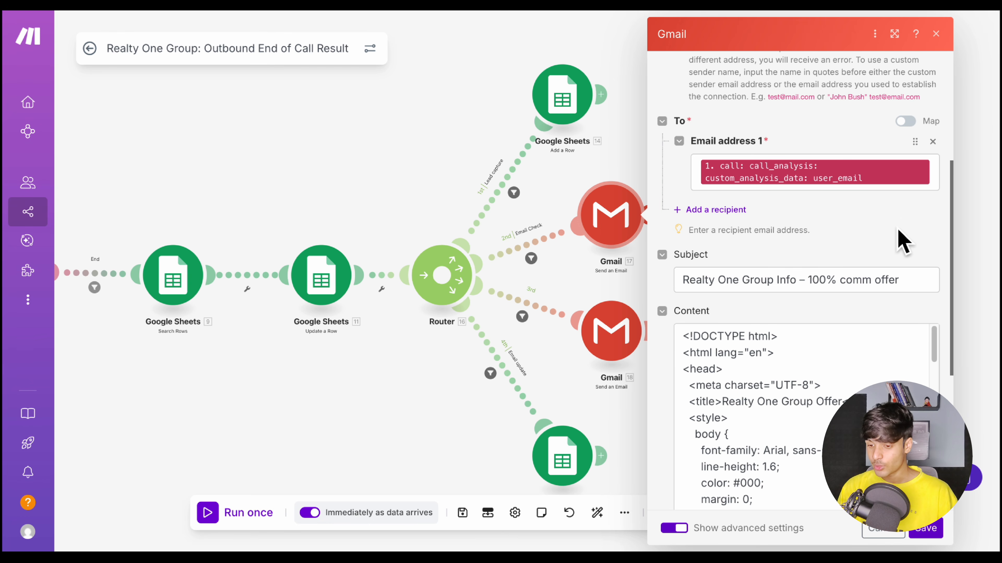
# Check the webhook value mapped as the email's recipient, review the subject and HTML content, and close the Gmail module
pyautogui.click(937, 182)
pyautogui.scroll(-10, 638, 301)
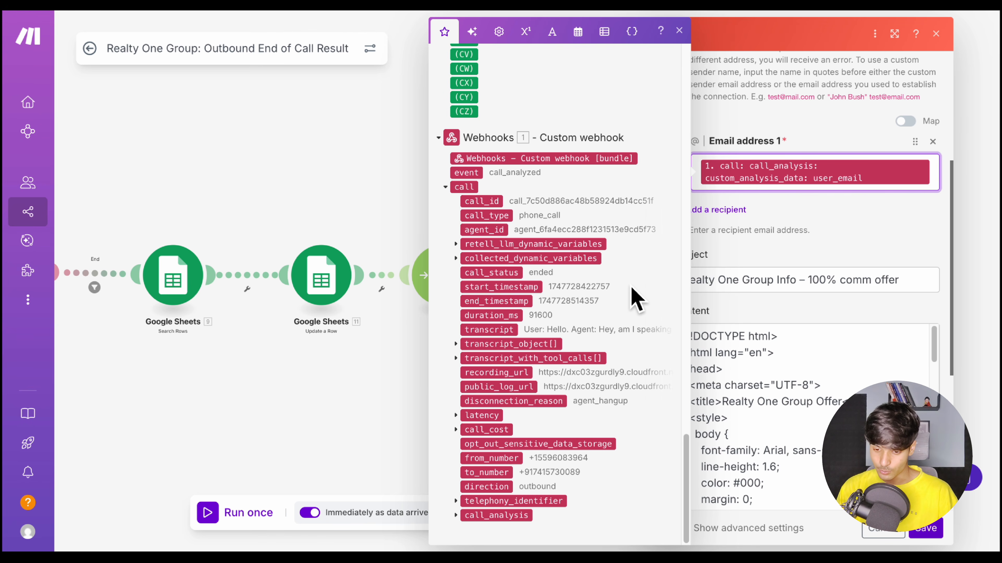
pyautogui.click(765, 280)
pyautogui.scroll(1, 763, 325)
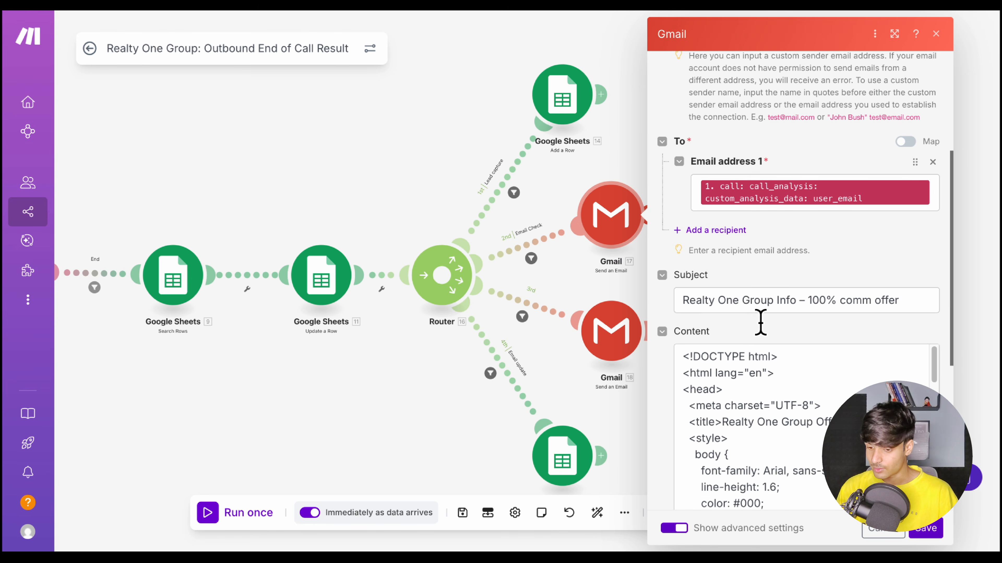
pyautogui.click(595, 162)
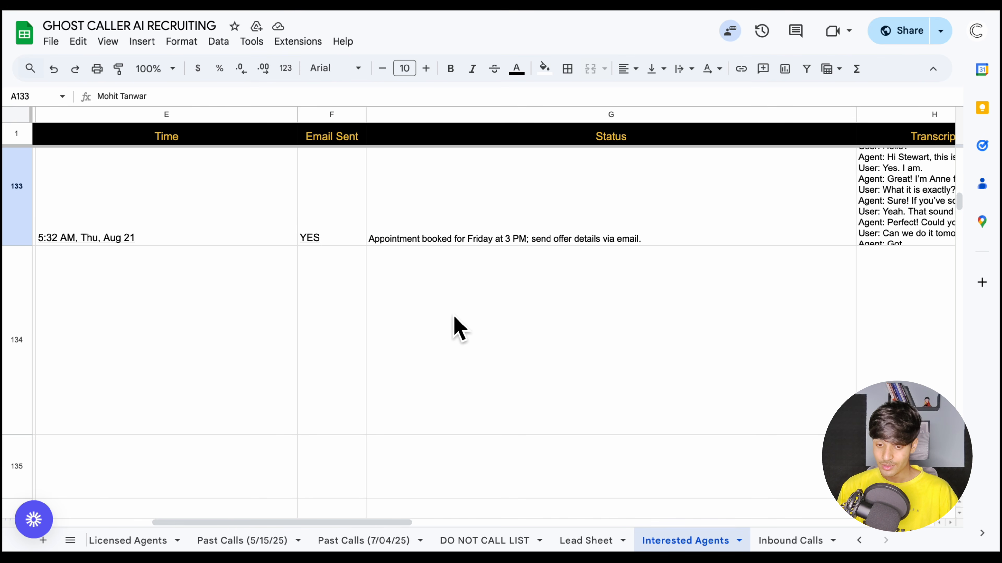
# Look across the Interested Agents row 133 in the spreadsheet, from the agent name to the status
pyautogui.hscroll(-10, 454, 326)
pyautogui.hscroll(5, 543, 273)
pyautogui.hscroll(-5, 543, 273)
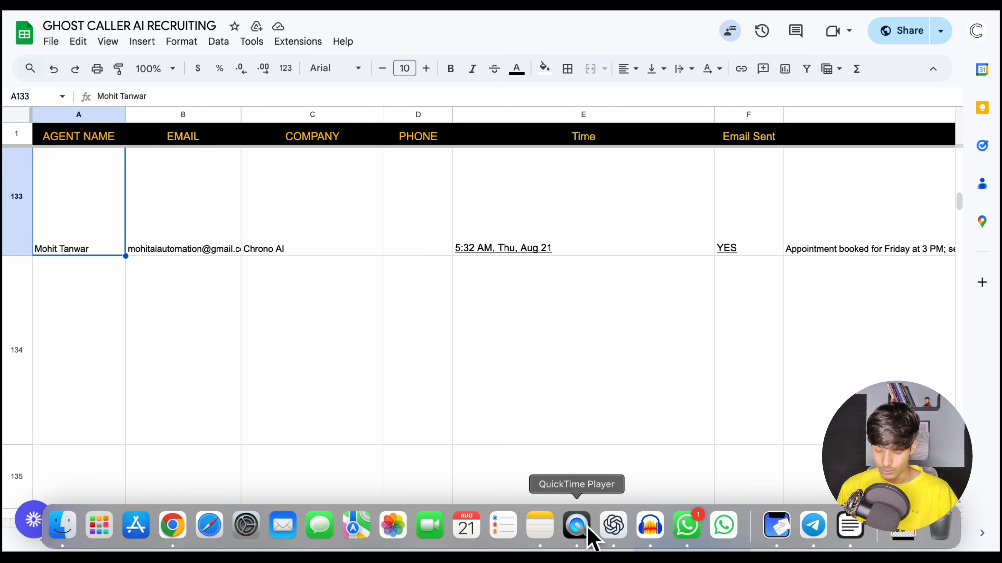
# Switch to the Lead Sheet and examine the call results in row 549, starting from its Call Status
pyautogui.click(588, 540)
pyautogui.click(608, 294)
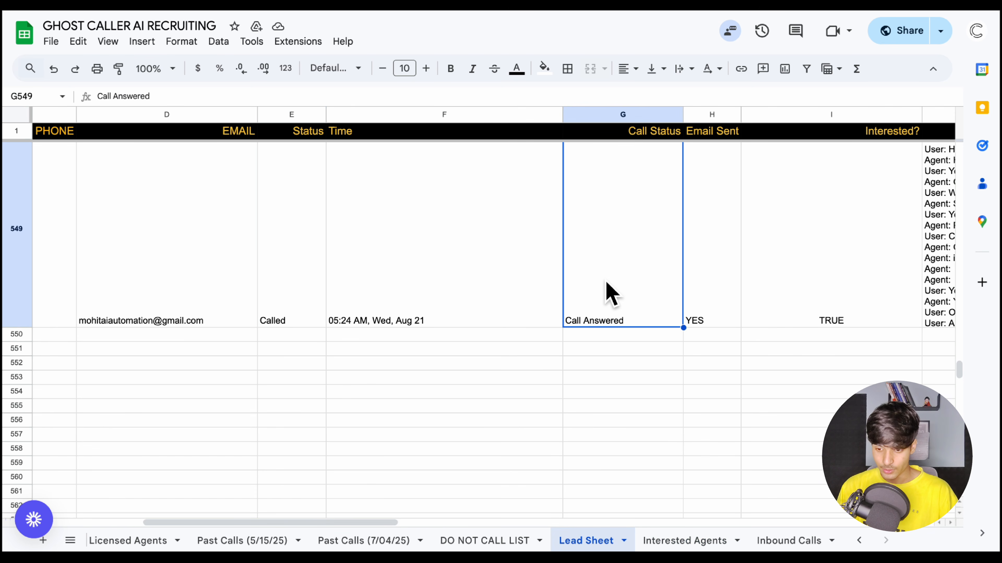
pyautogui.hscroll(3, 608, 290)
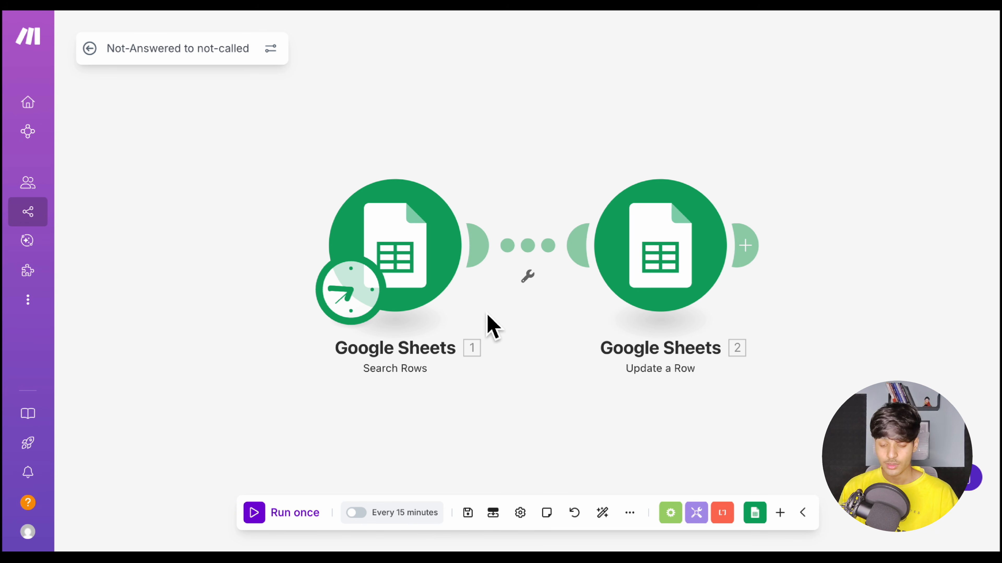
# Open the Search Rows module of the Not-Answered to not-called scenario, review its spreadsheet and sheet settings, and close it
pyautogui.click(459, 258)
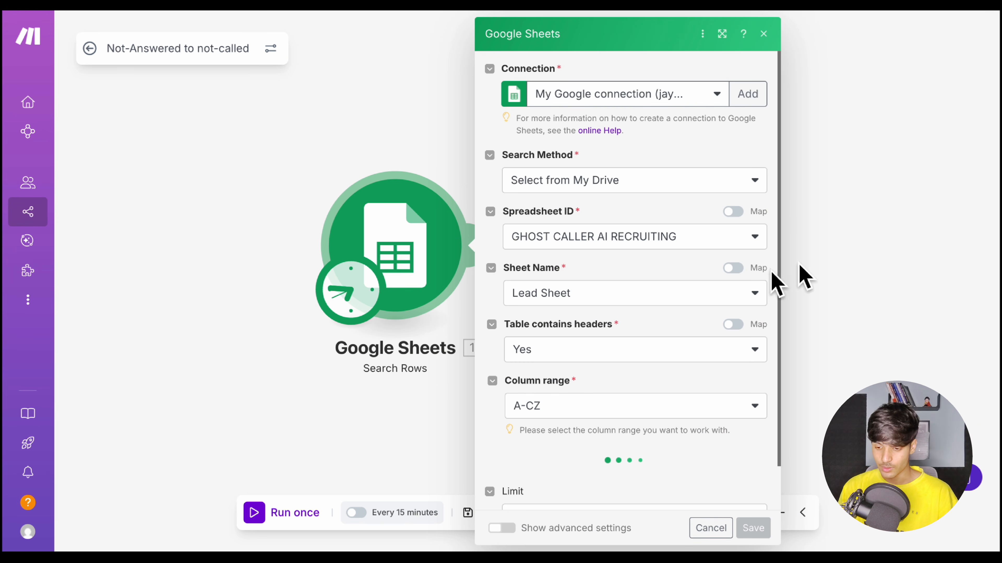
pyautogui.click(865, 200)
pyautogui.click(528, 161)
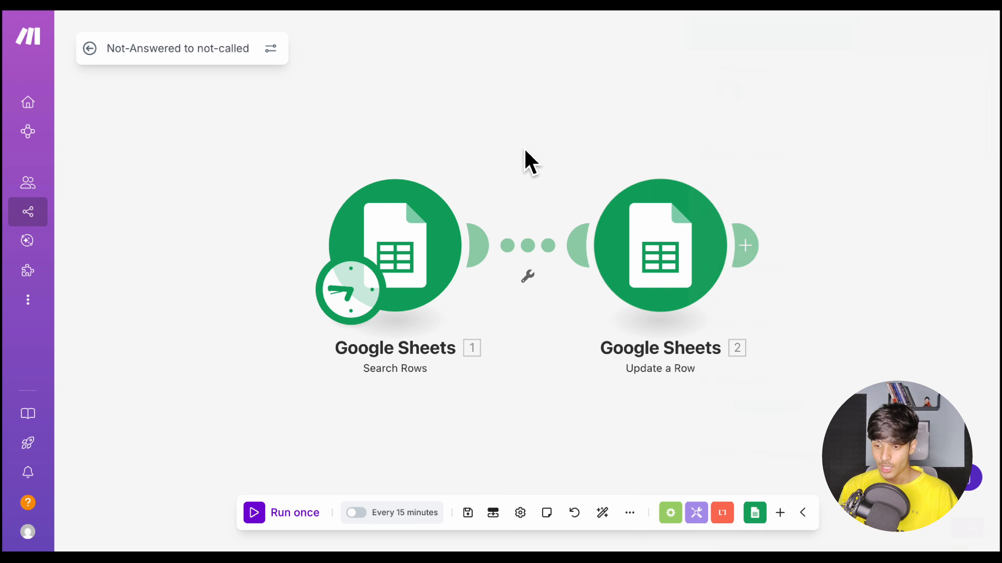